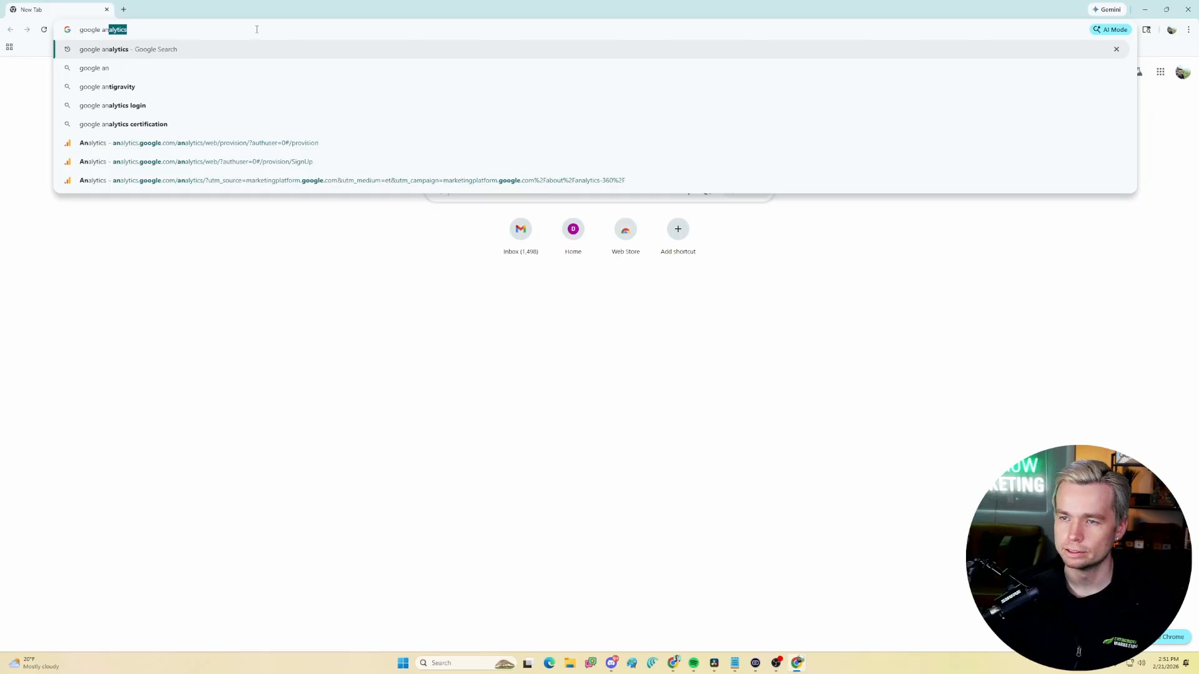
- Search the web for google analytics, open the official Analytics site and start setting up measurement
key("Return")
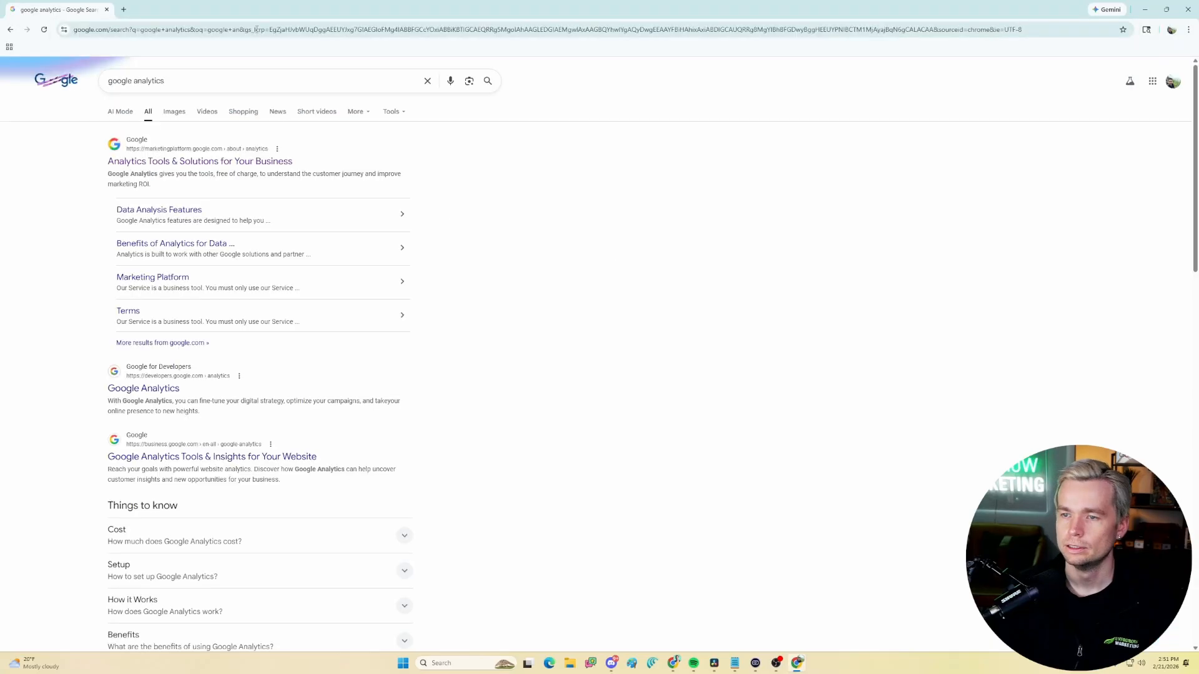
left_click(187, 163)
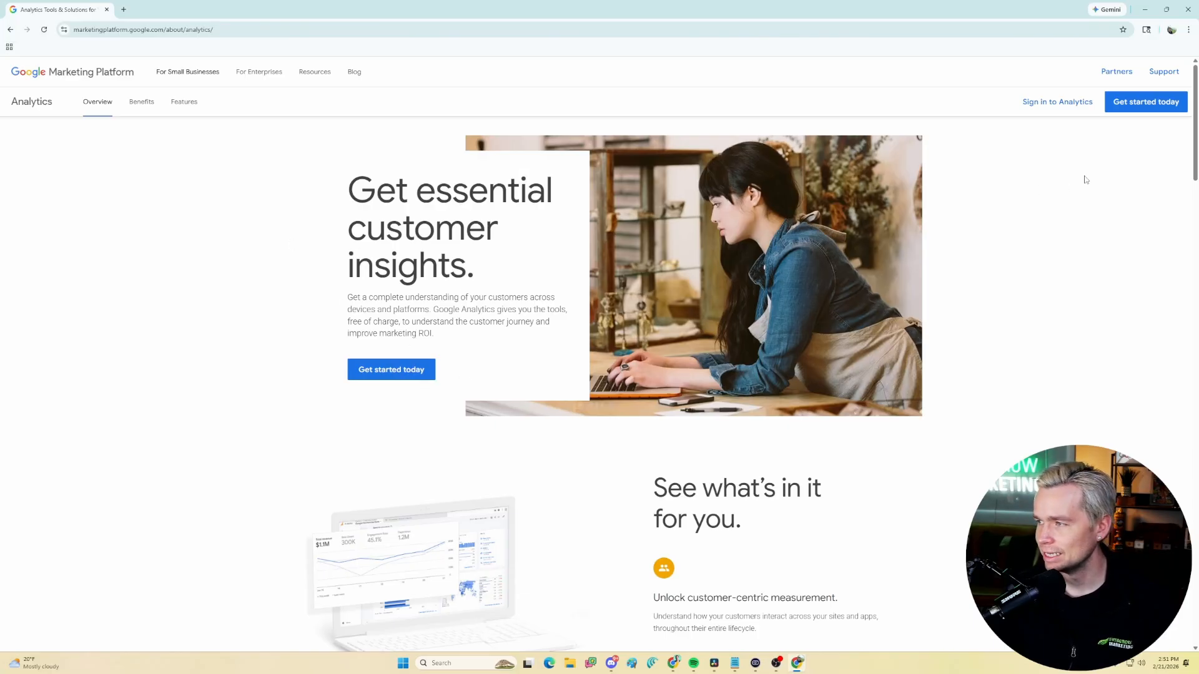
left_click(401, 371)
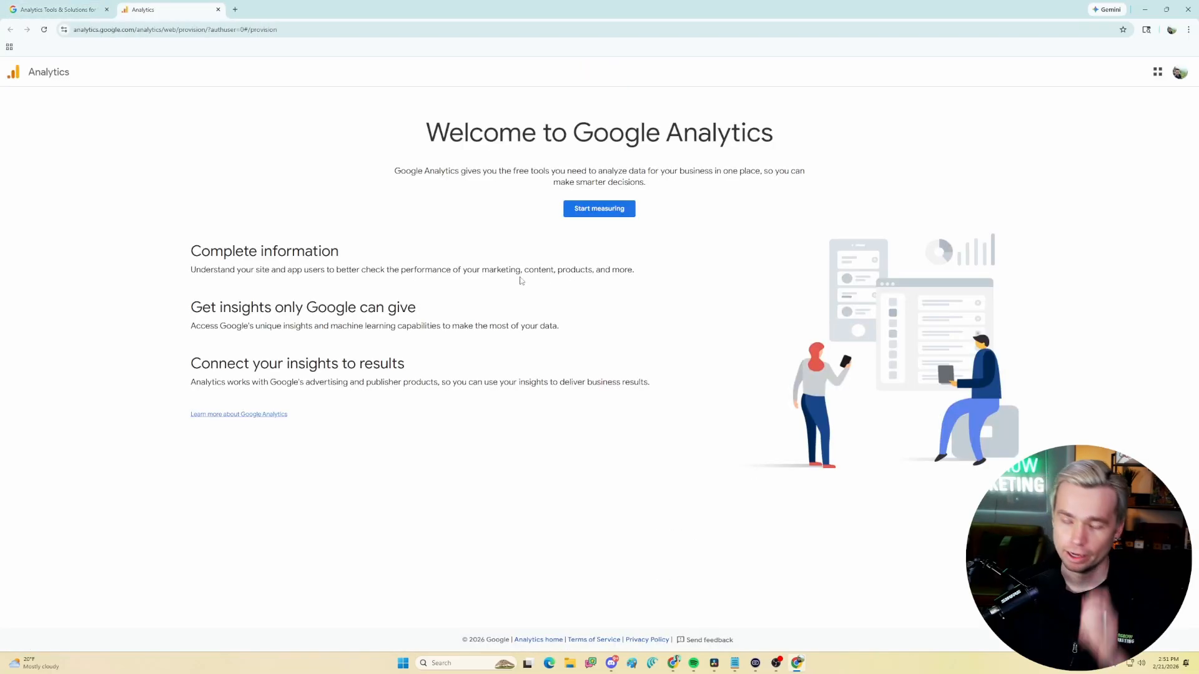
left_click(602, 211)
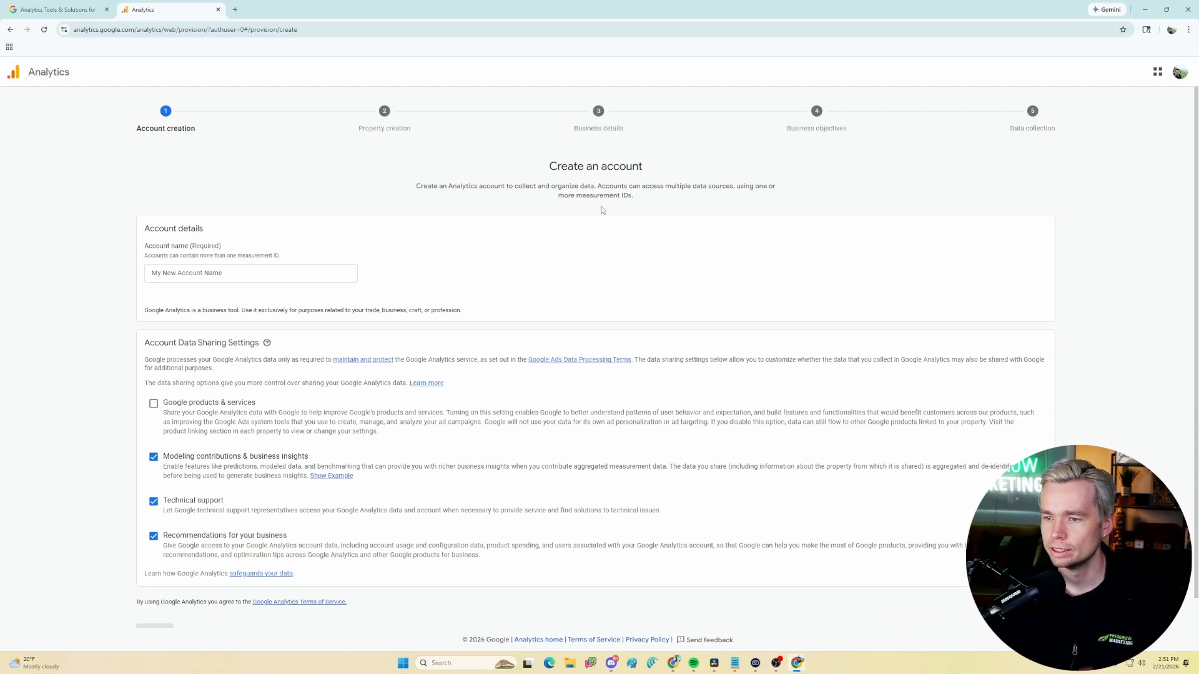
- Name the account Evergrow Landscaping, enable data sharing for Google products & services, and proceed to property creation
left_click(256, 273)
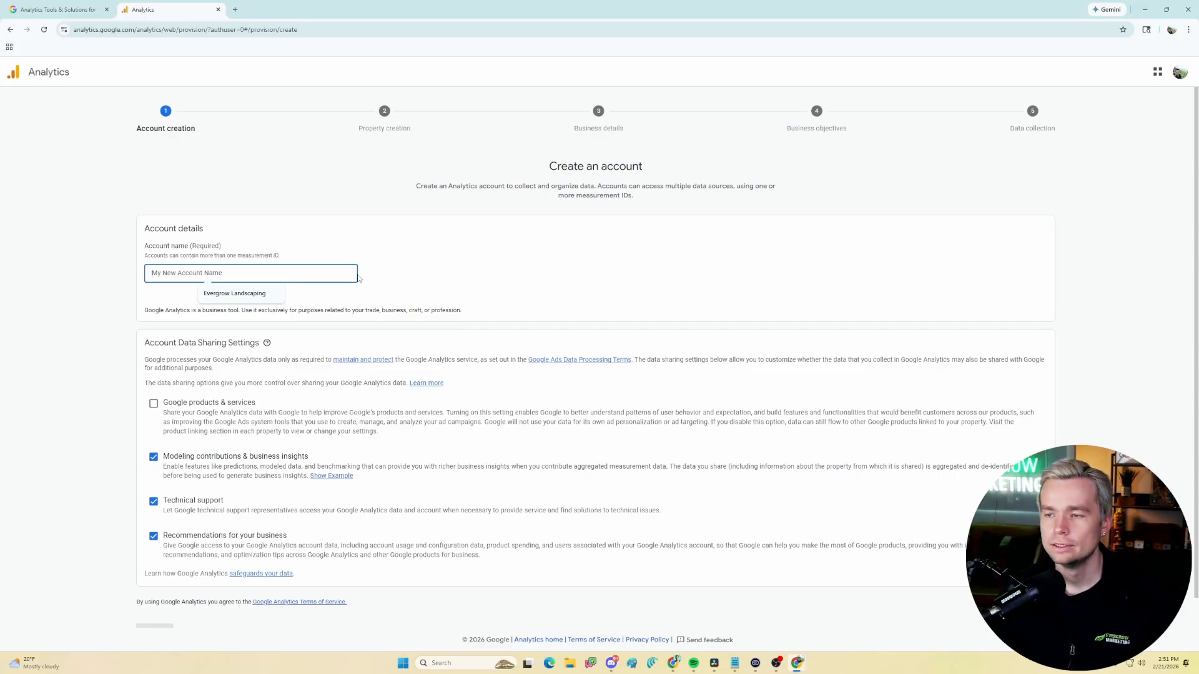
type("Ever")
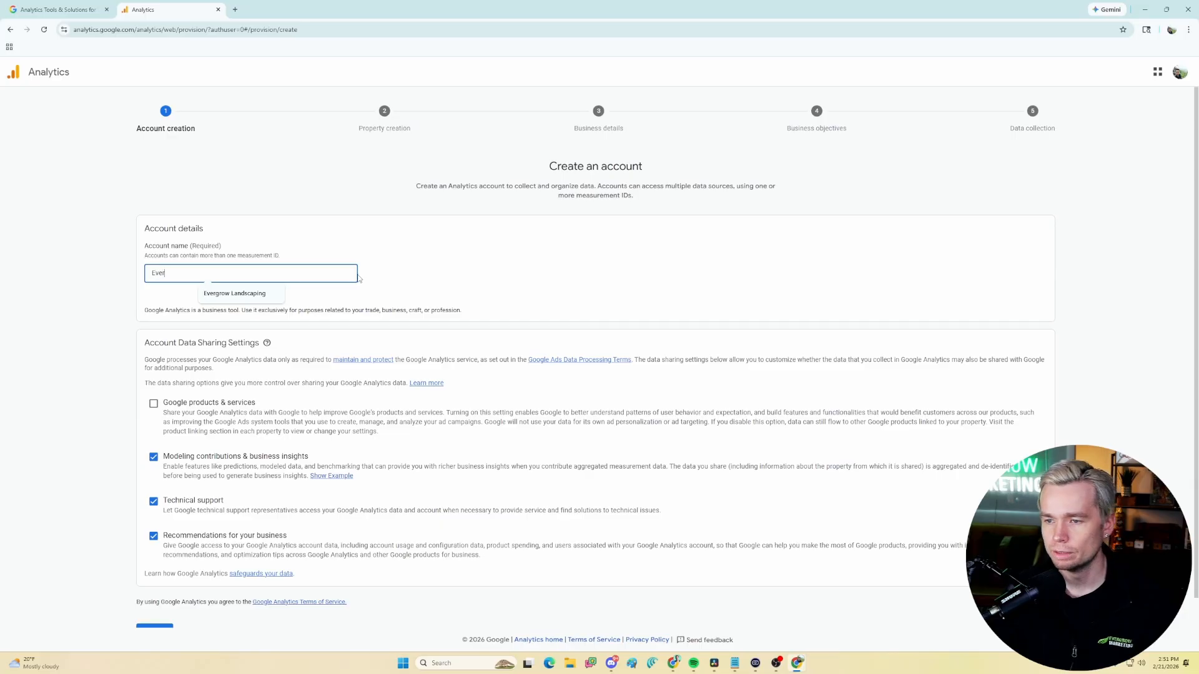
type("grow Landscaping")
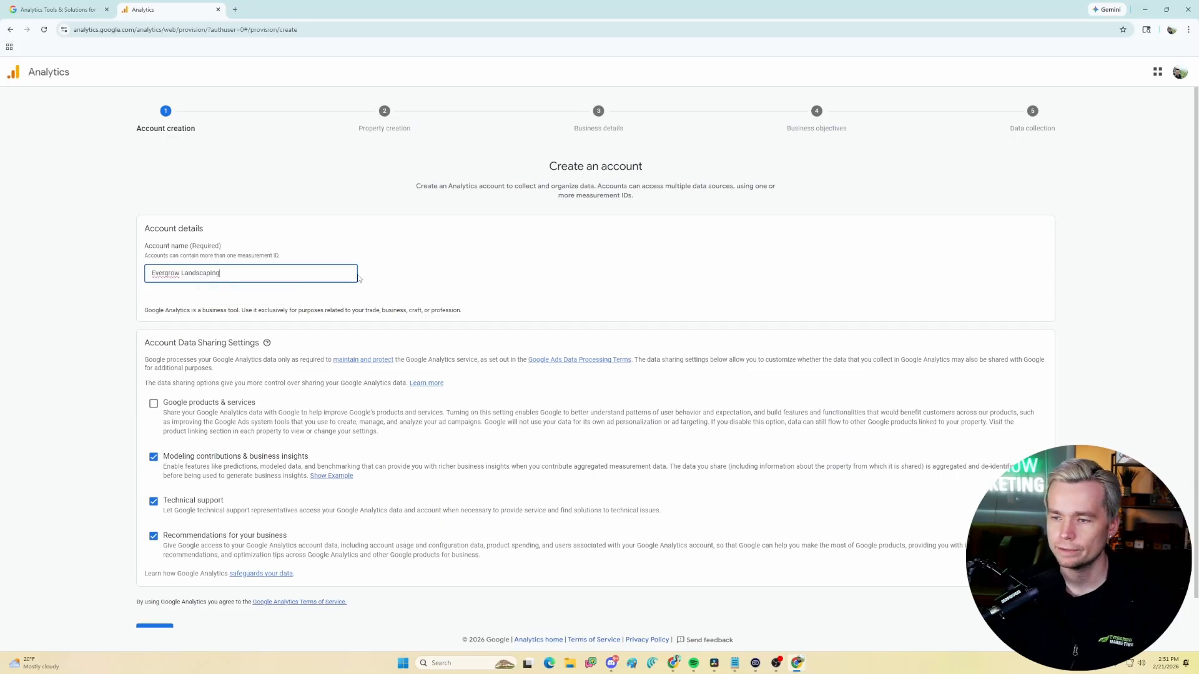
left_click(447, 307)
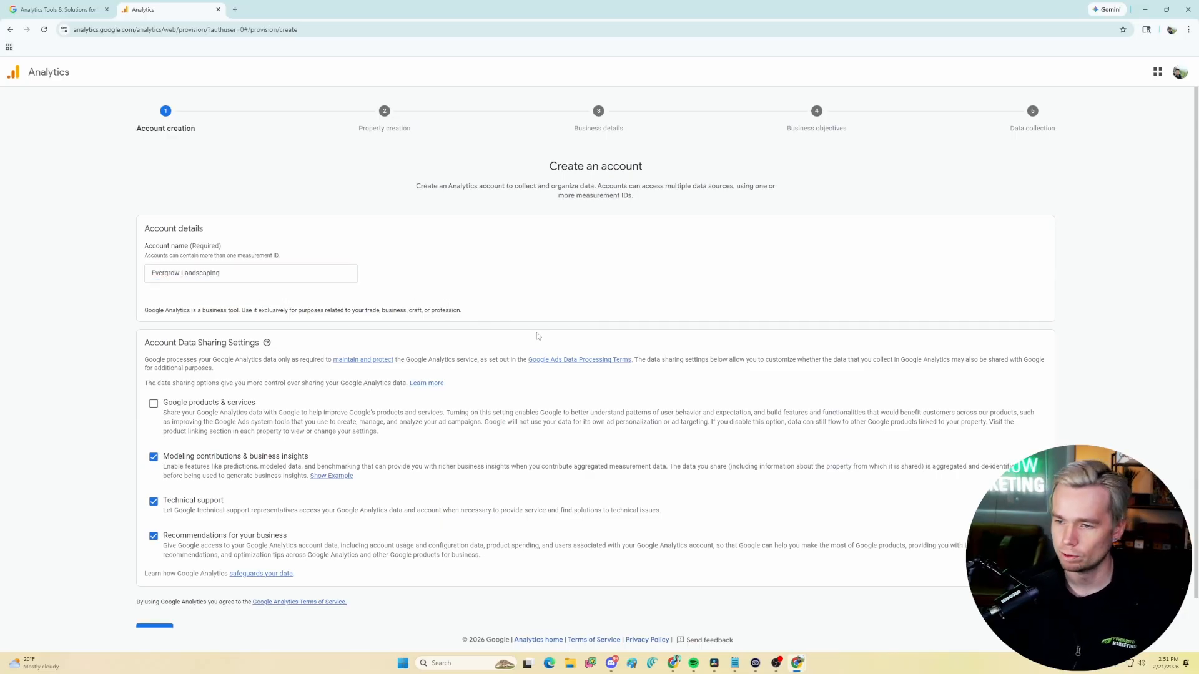
left_click(154, 404)
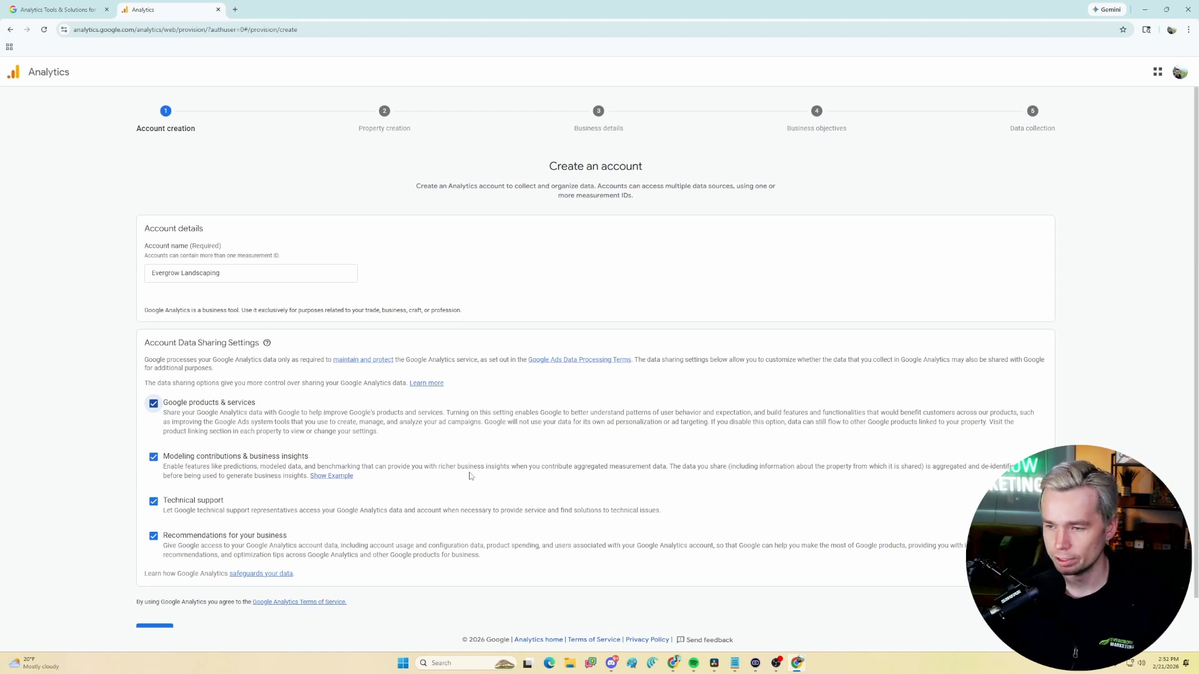
scroll(469, 396, "down", 1)
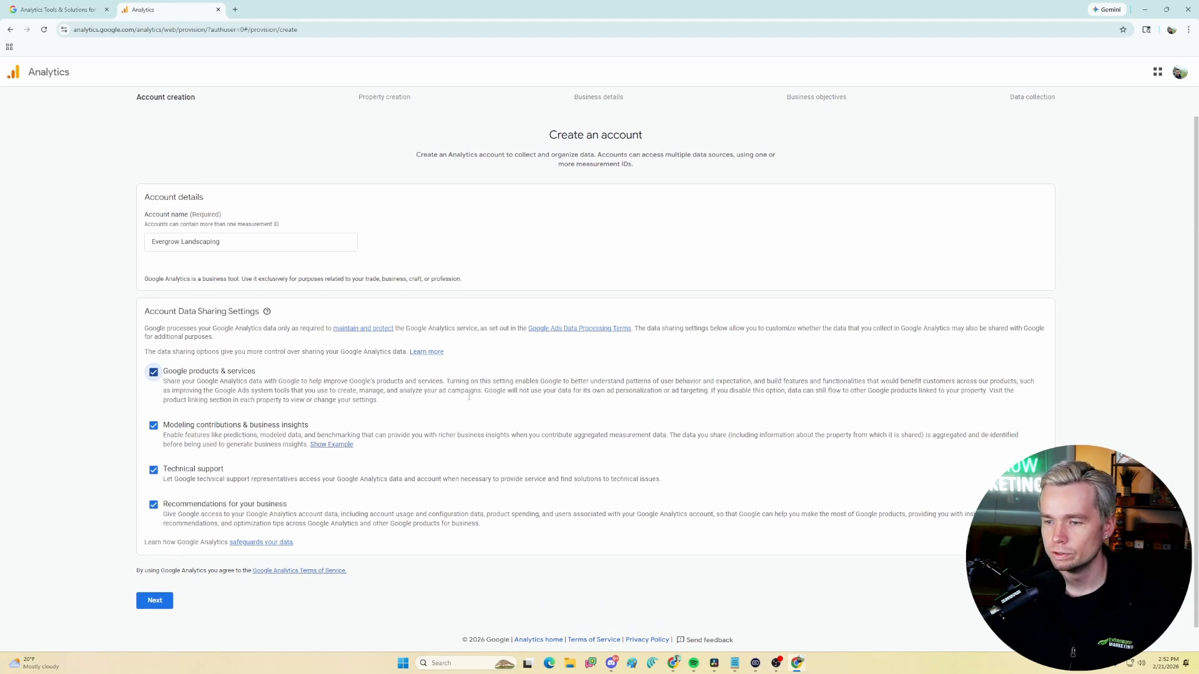
left_click(155, 601)
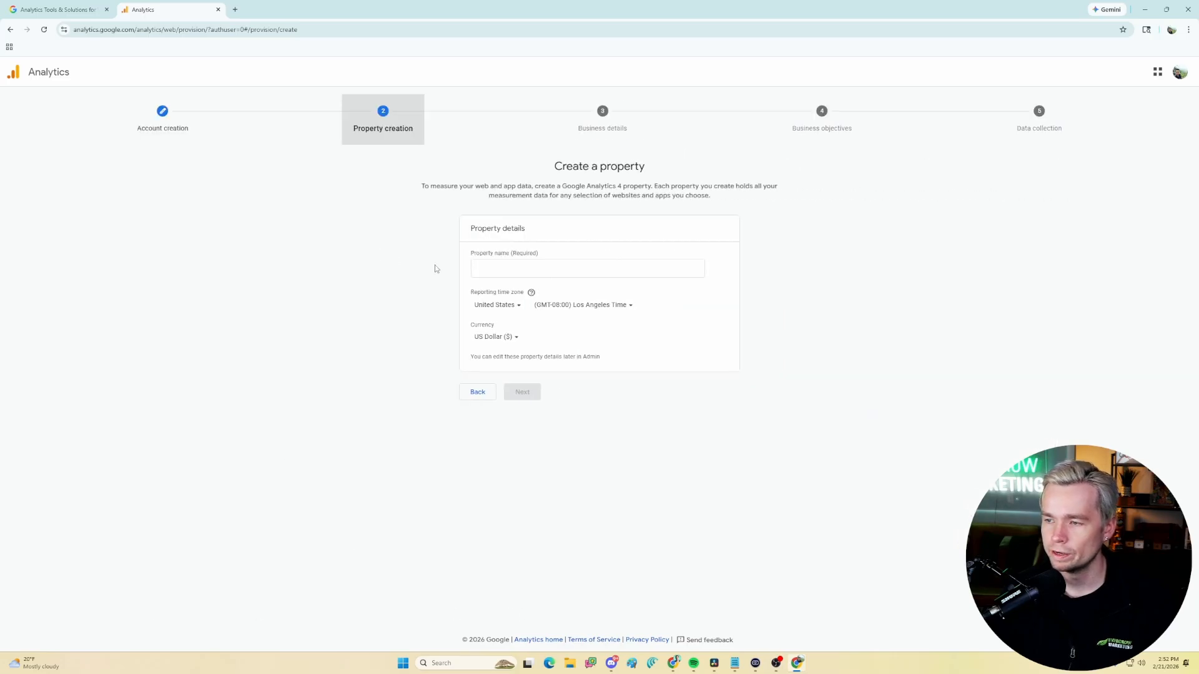
- Open the website example.devergrow.com in a new browser tab
left_click(578, 271)
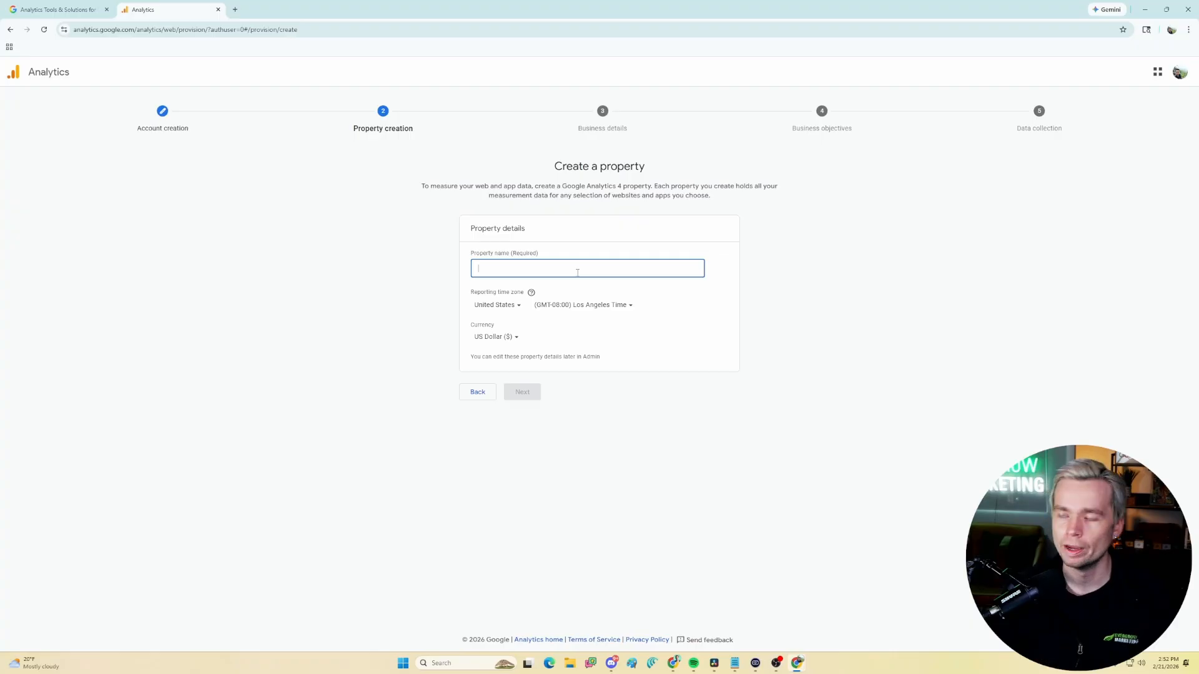
left_click(235, 10)
type("exam")
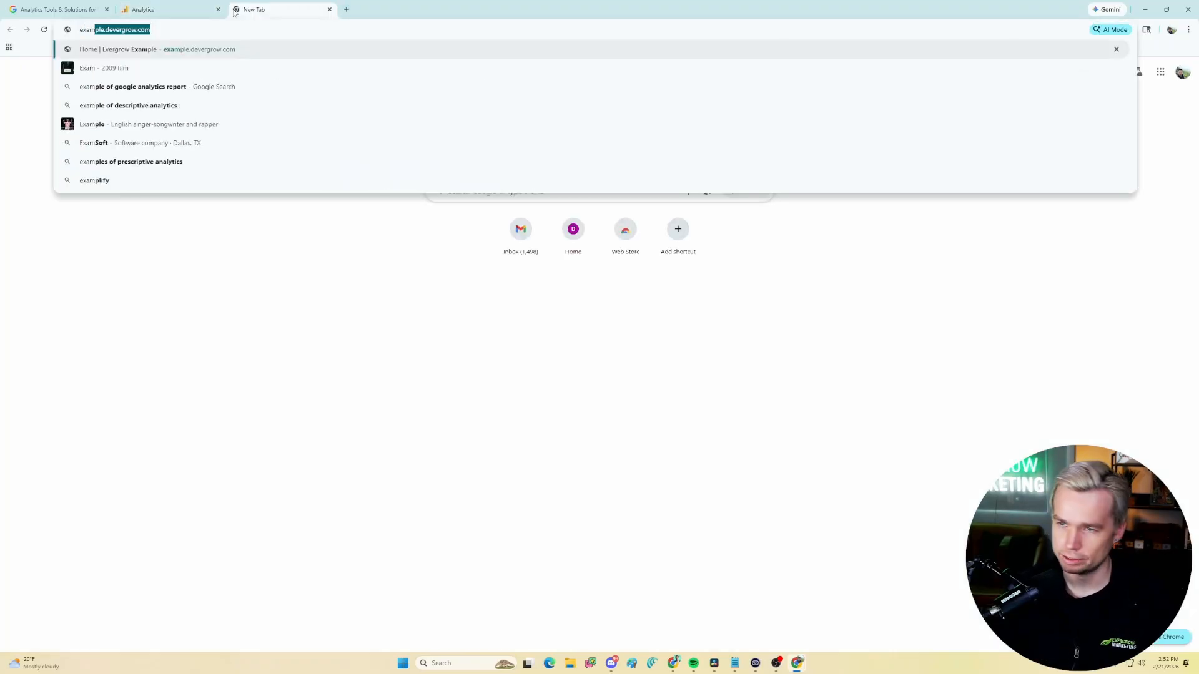
type("ple.devergrow.com")
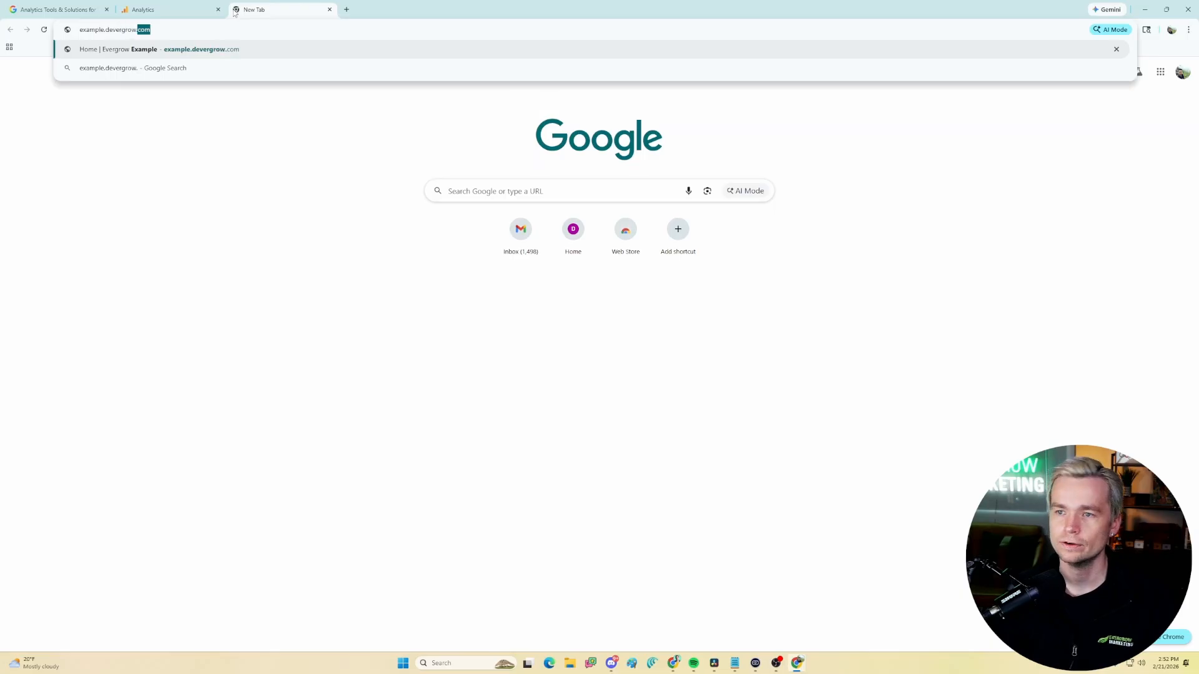
key("Return")
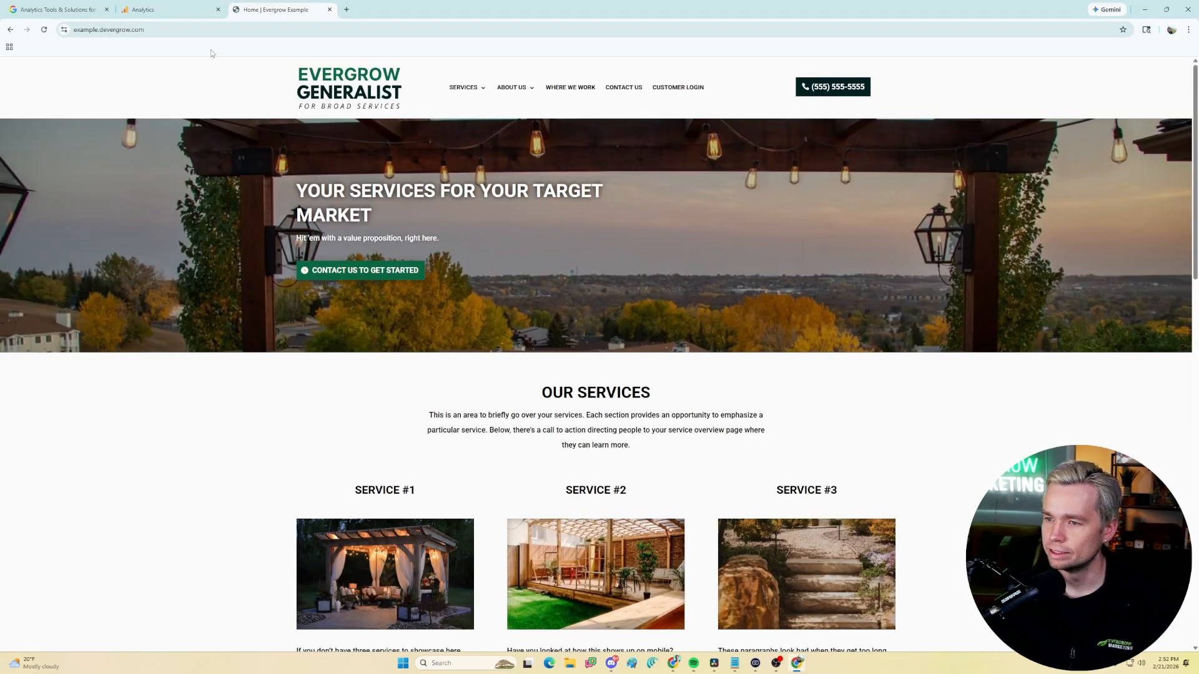
left_click(169, 28)
key("ctrl+c")
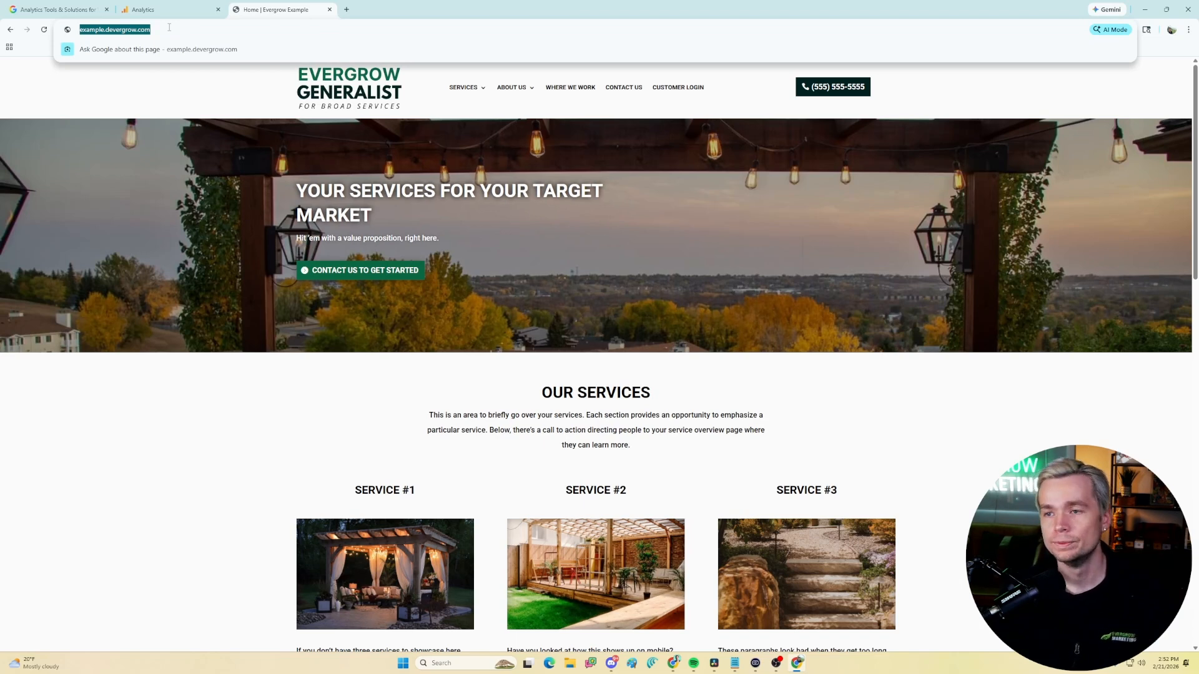
left_click(164, 9)
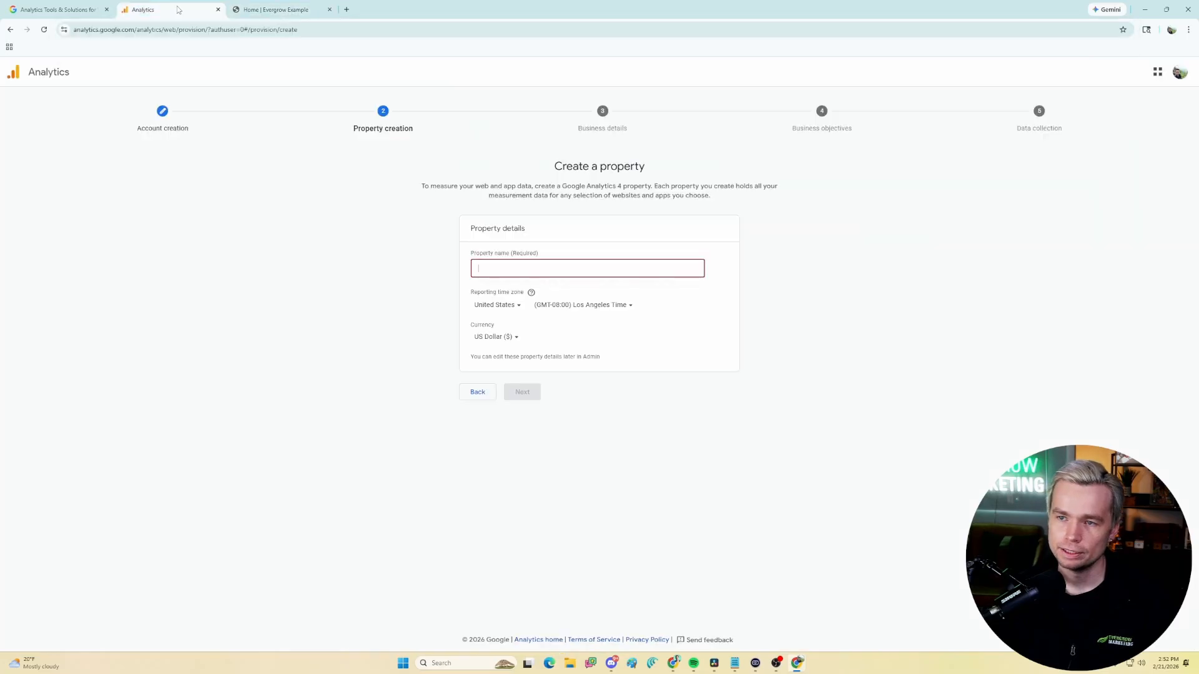
key("ctrl+v")
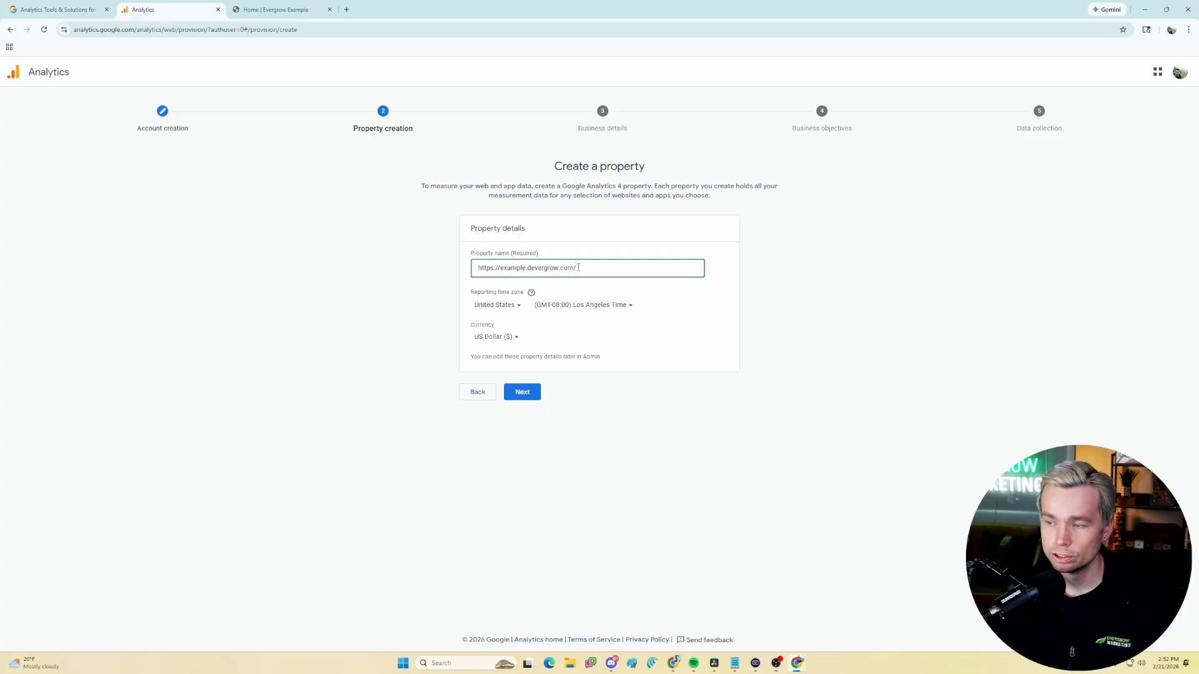
key("BackSpace")
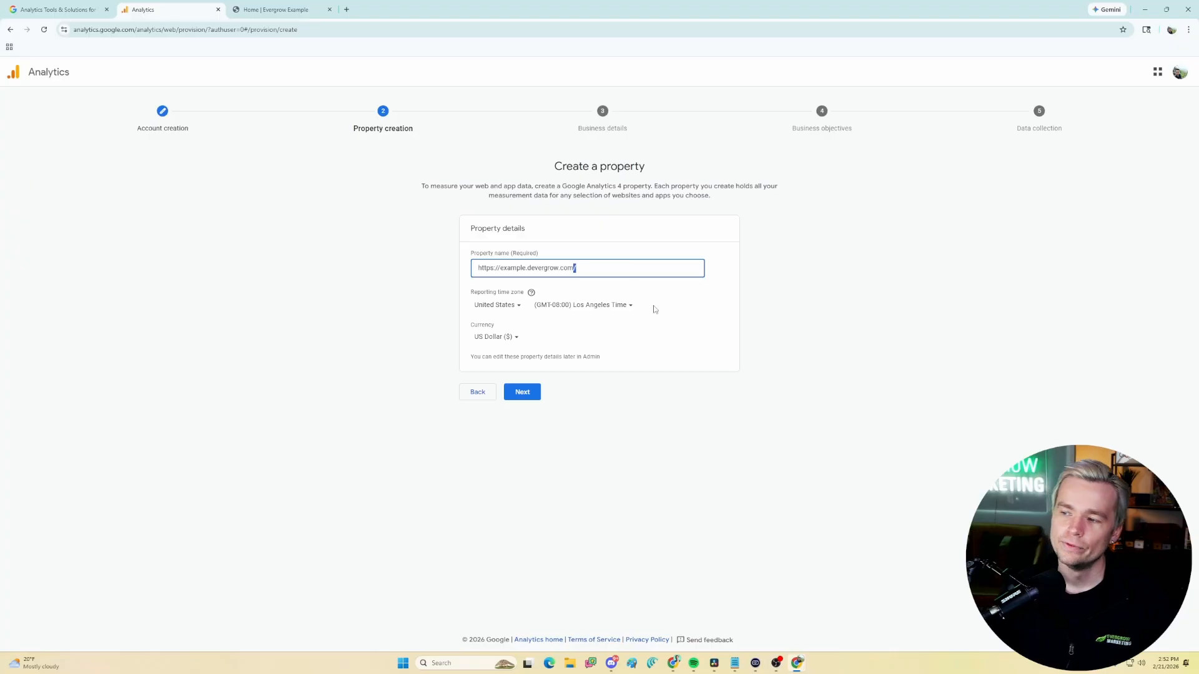
- Set the property's reporting time zone to (GMT-06:00) Chicago Time and proceed to the business details
left_click(613, 309)
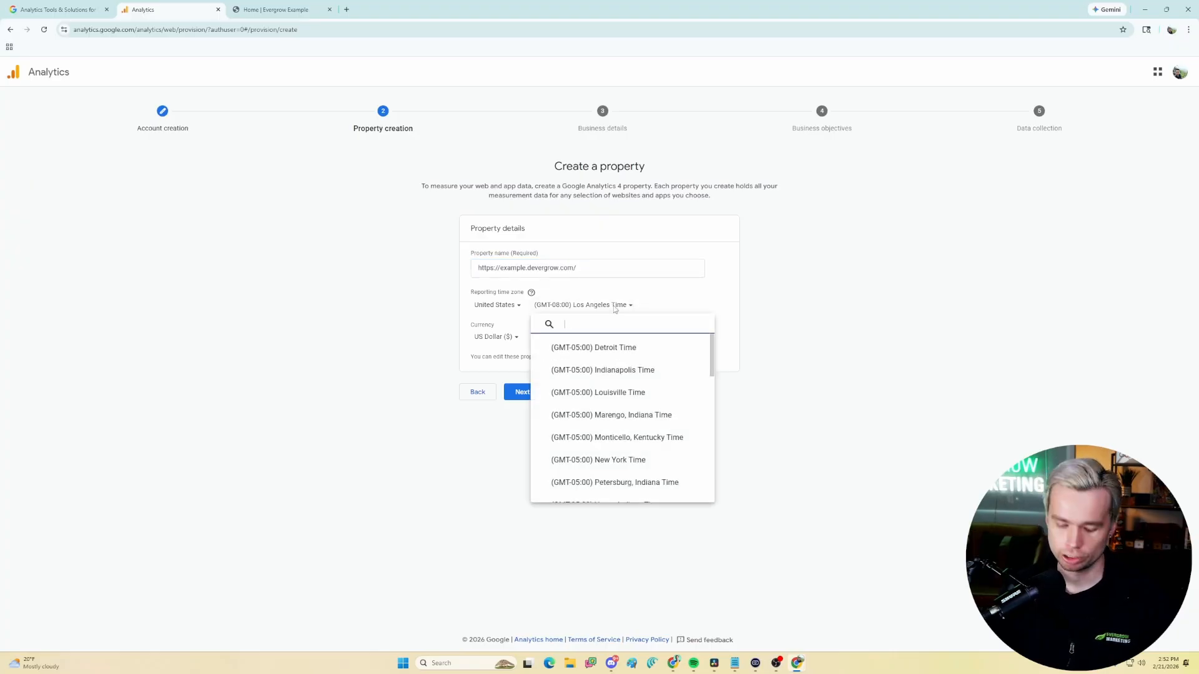
type("chicago")
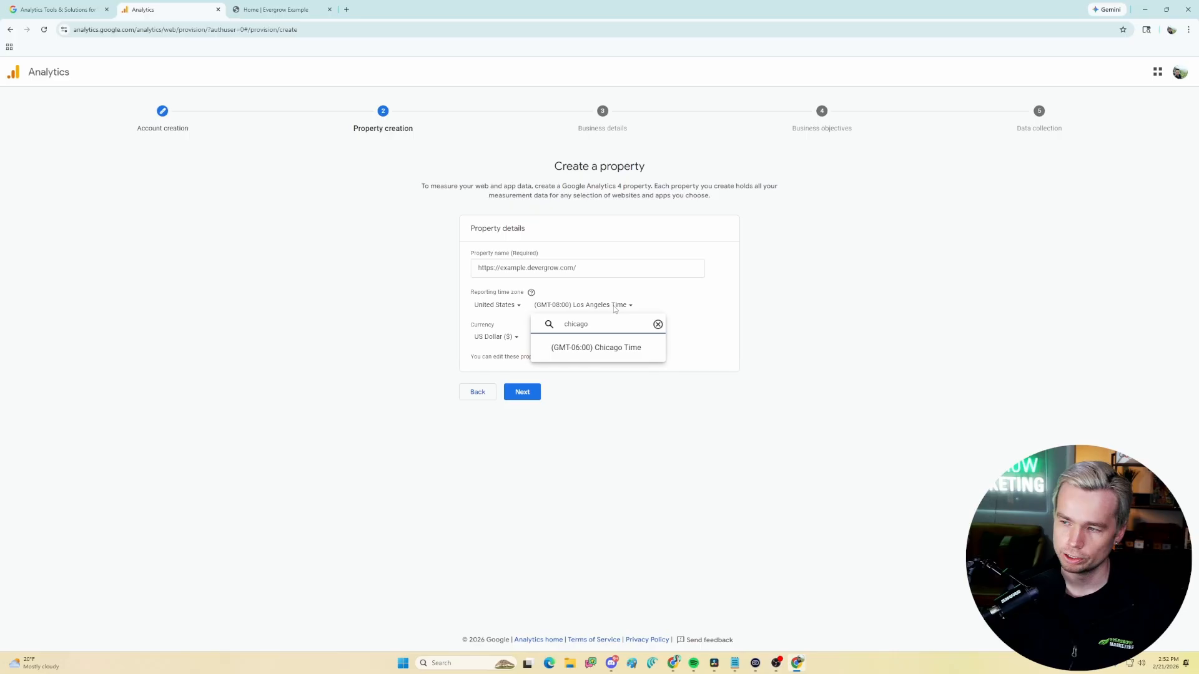
left_click(598, 347)
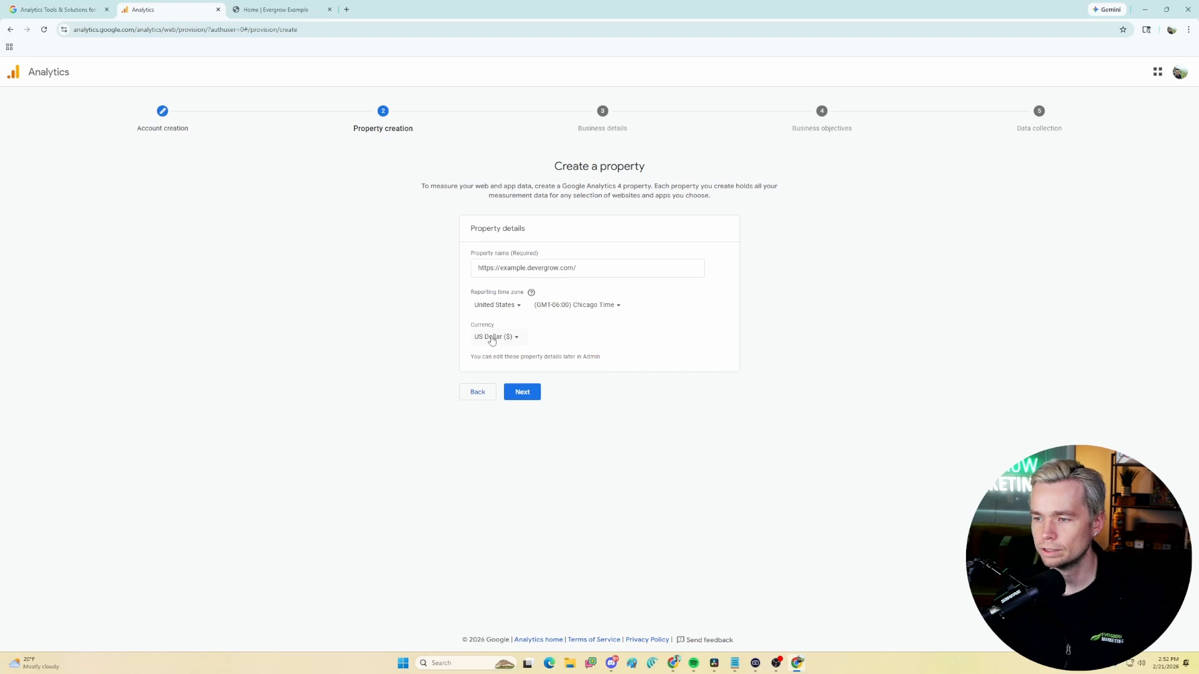
left_click(528, 393)
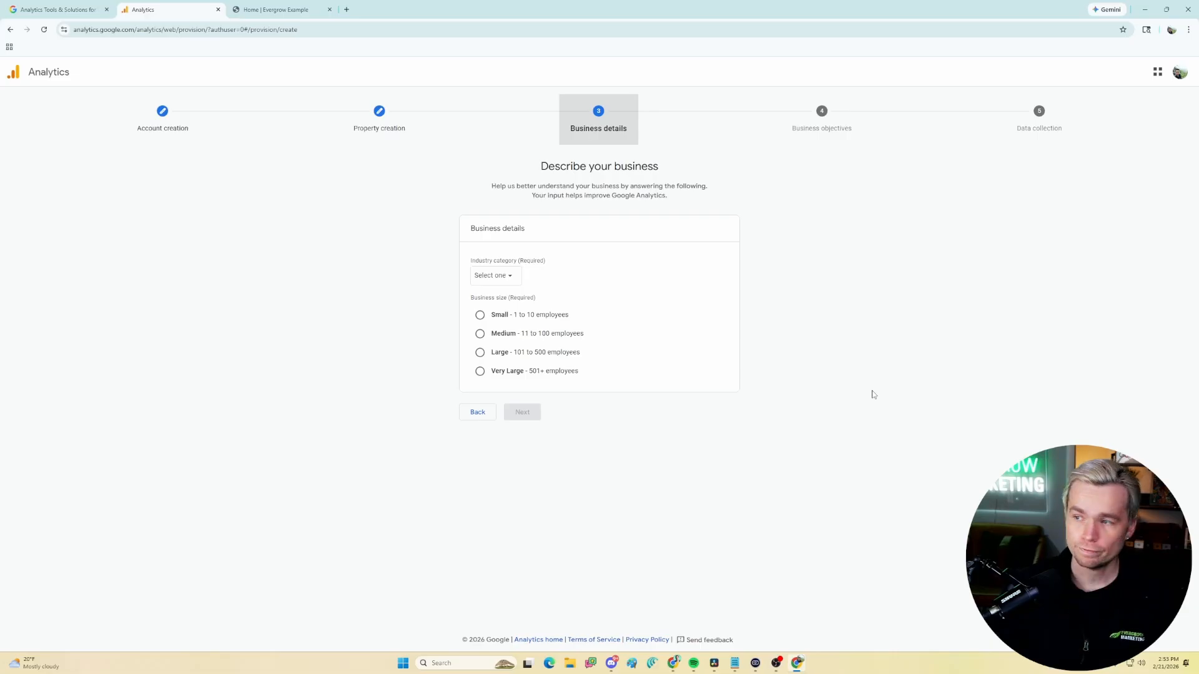
- Set the industry category to Home & Garden
left_click(509, 277)
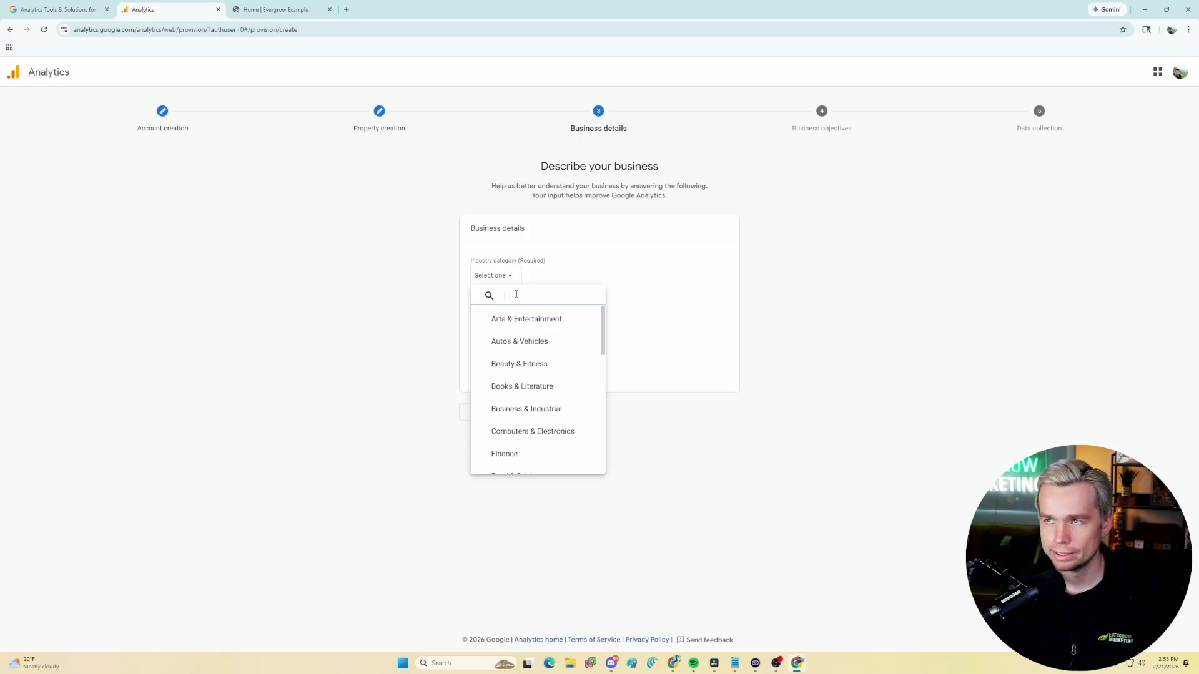
type("home")
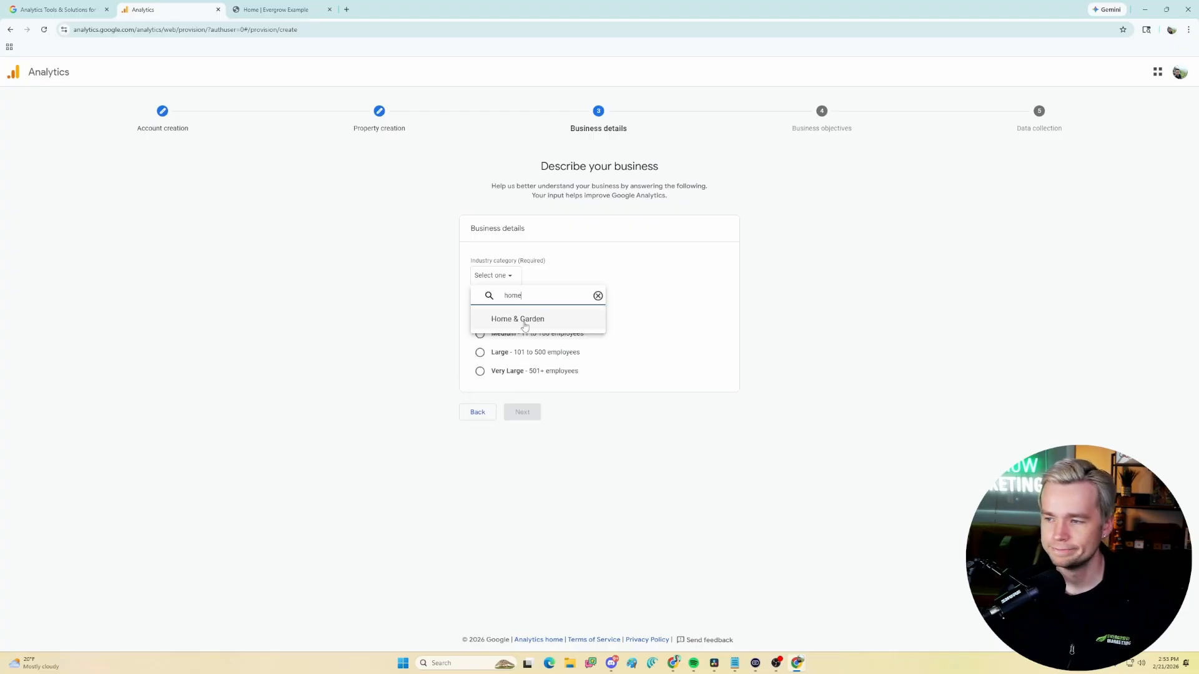
left_click(523, 319)
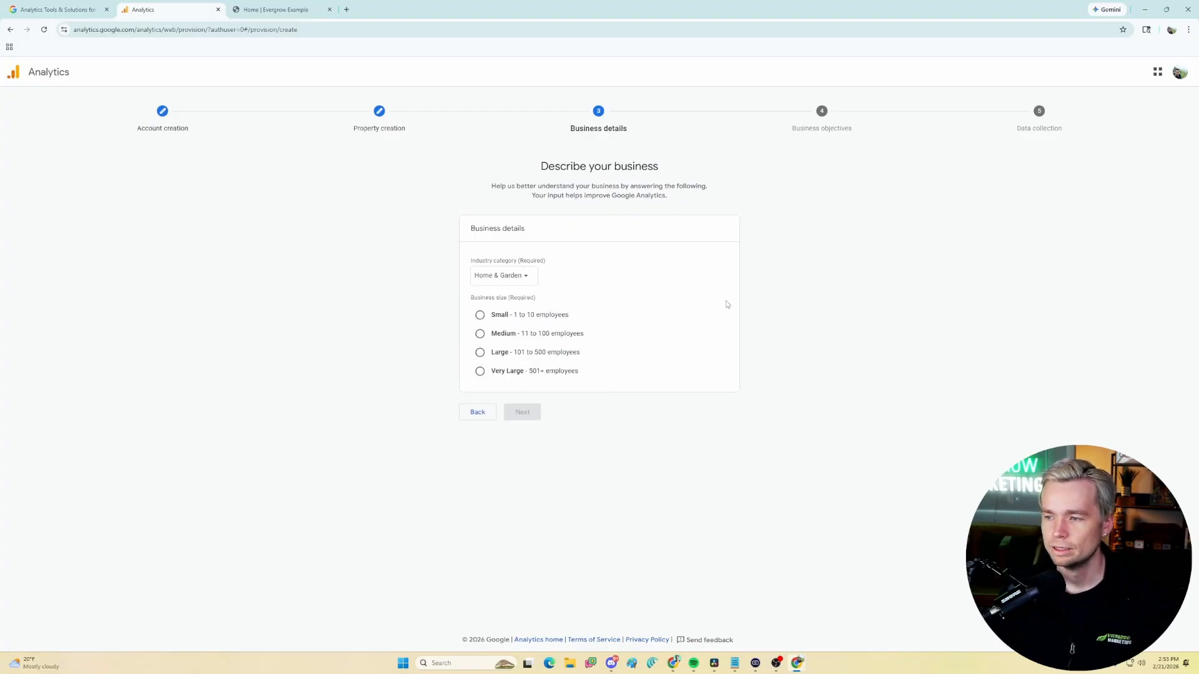
- Try Other Business Activity as the industry category and restore Home & Garden
left_click(533, 272)
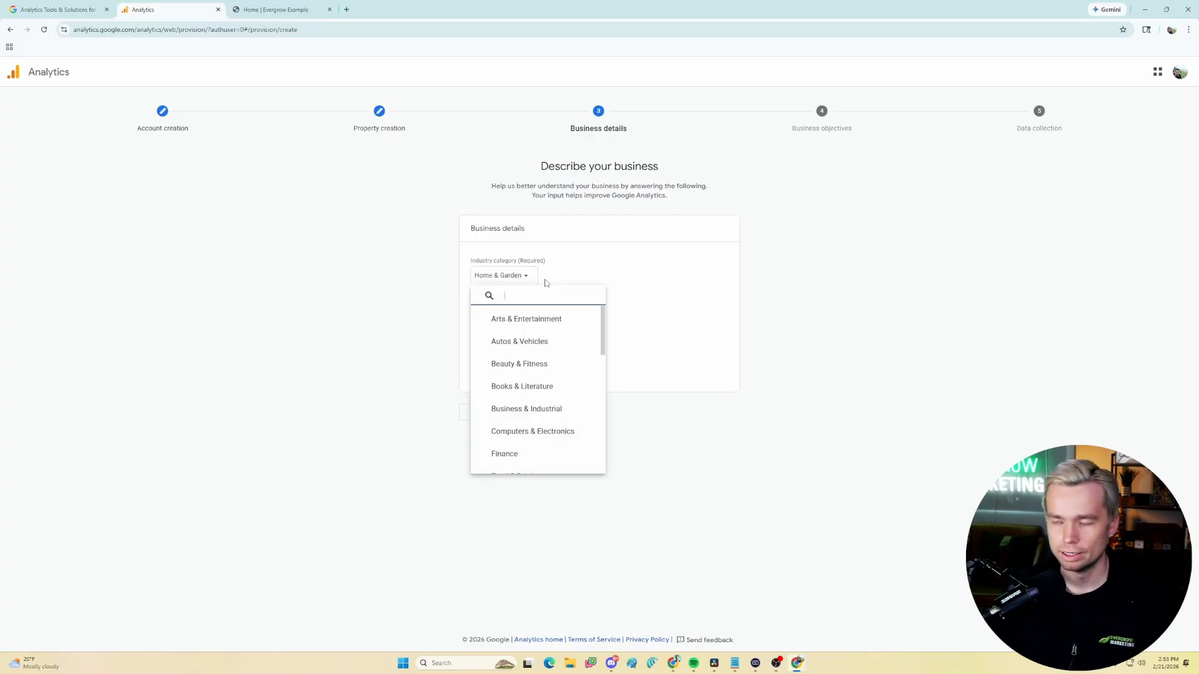
scroll(536, 369, "down", 3)
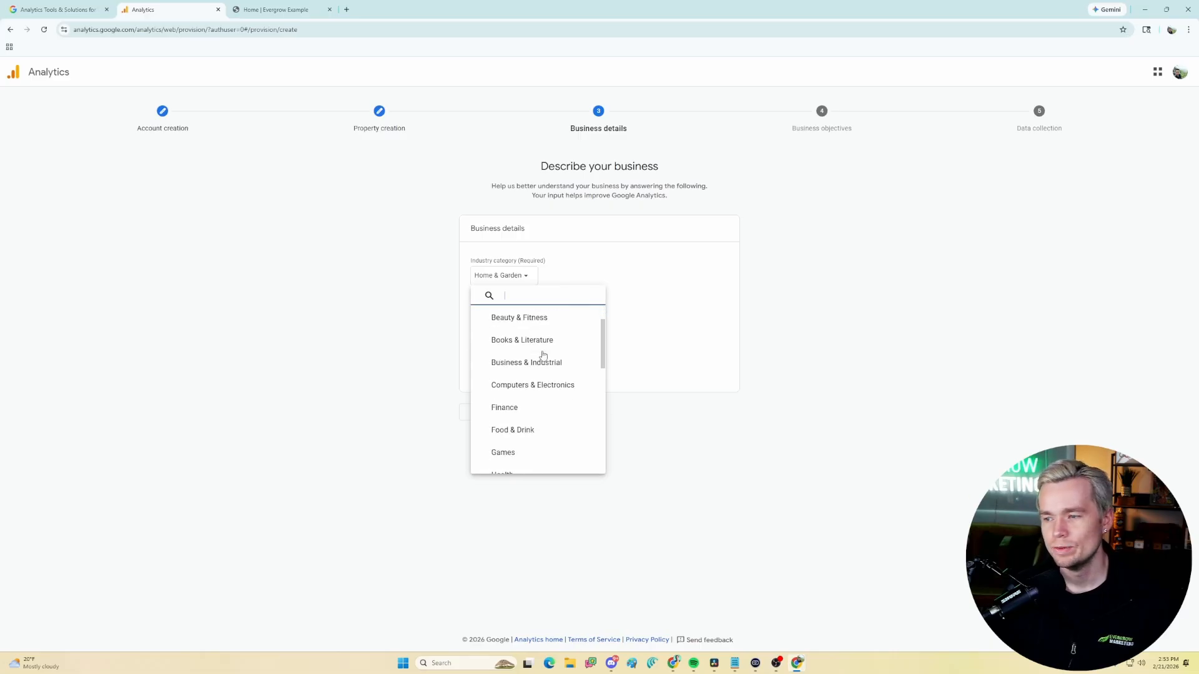
scroll(530, 375, "down", 3)
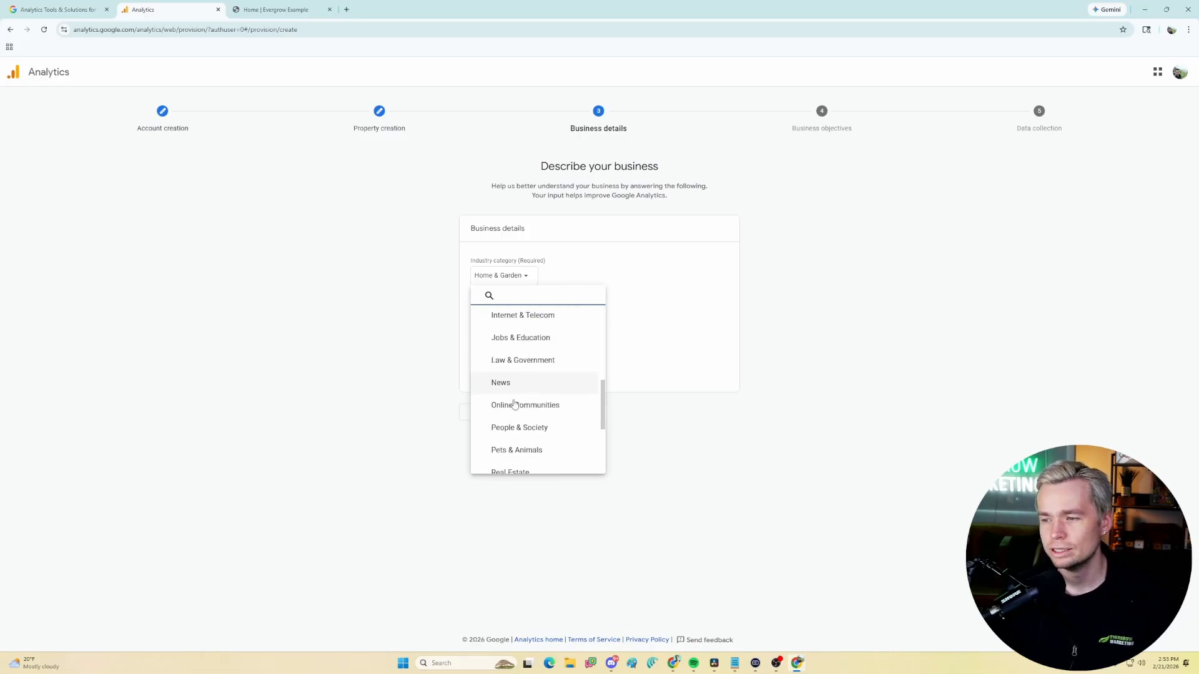
scroll(566, 416, "down", 2)
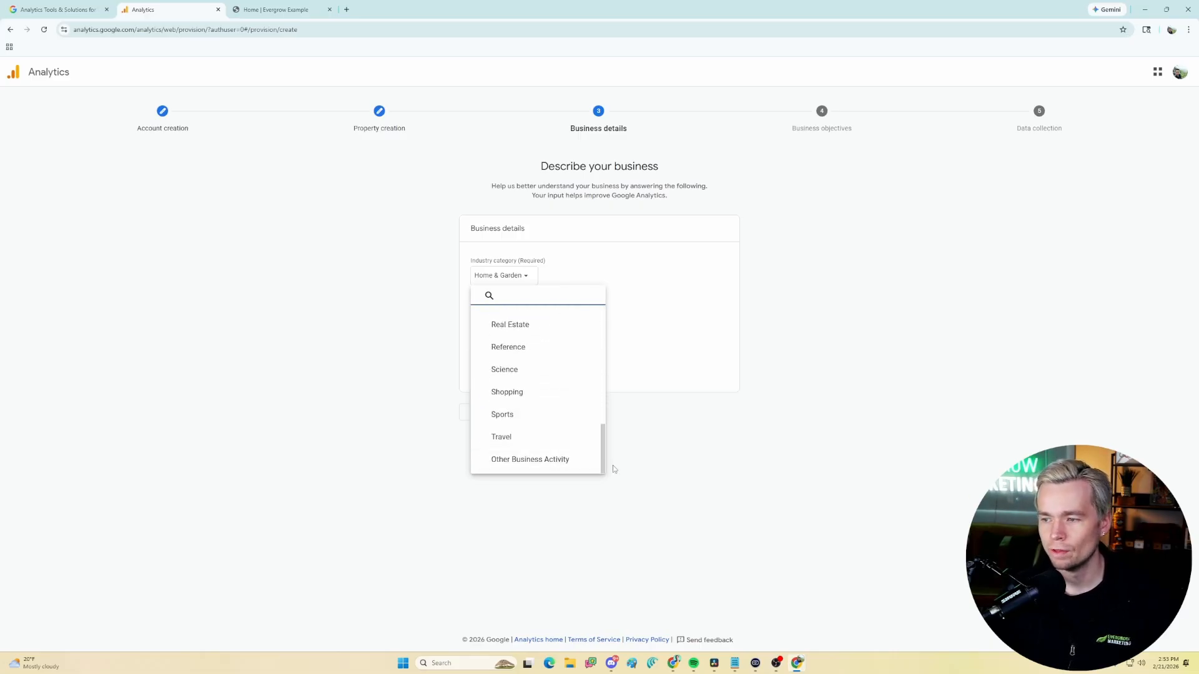
left_click(575, 462)
left_click(528, 276)
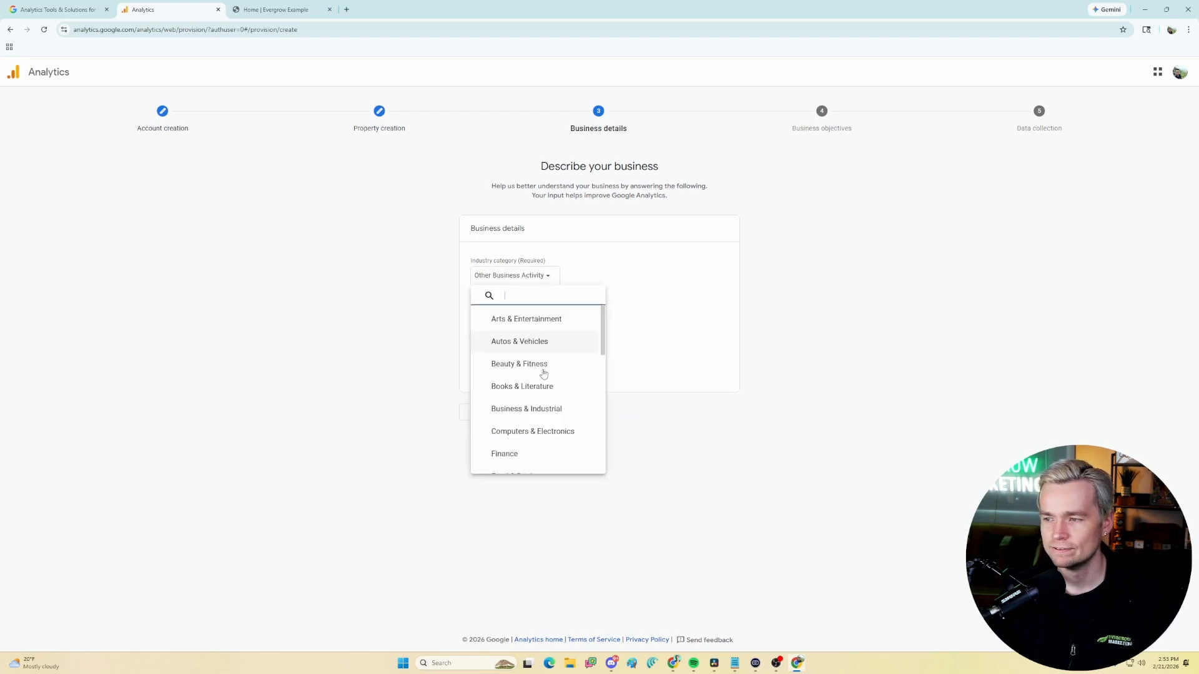
type("home")
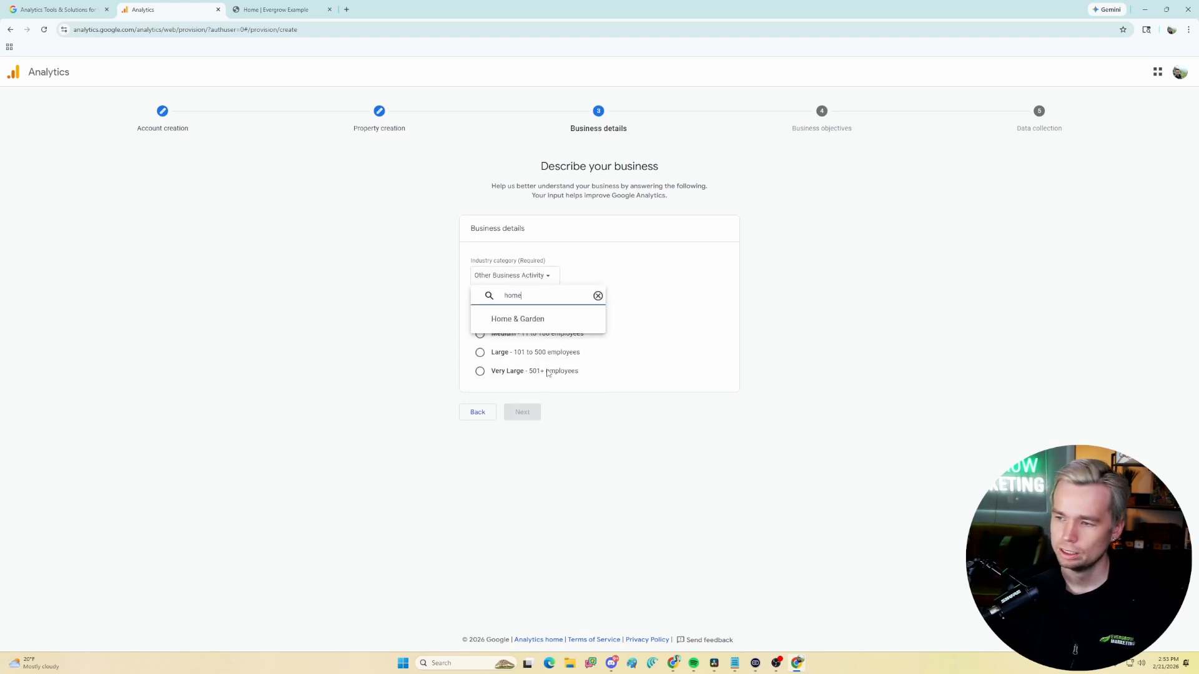
left_click(540, 323)
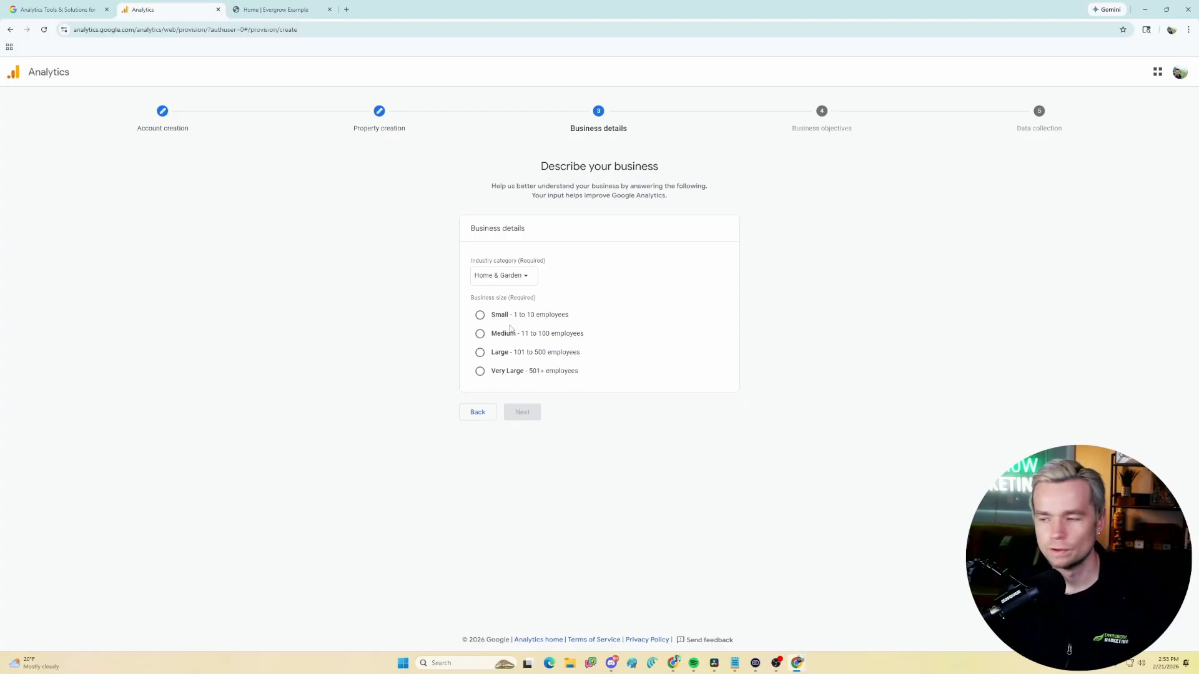
- Set the business size to Small (1 to 10 employees) and choose Generate leads as a business objective
left_click(479, 315)
left_click(527, 419)
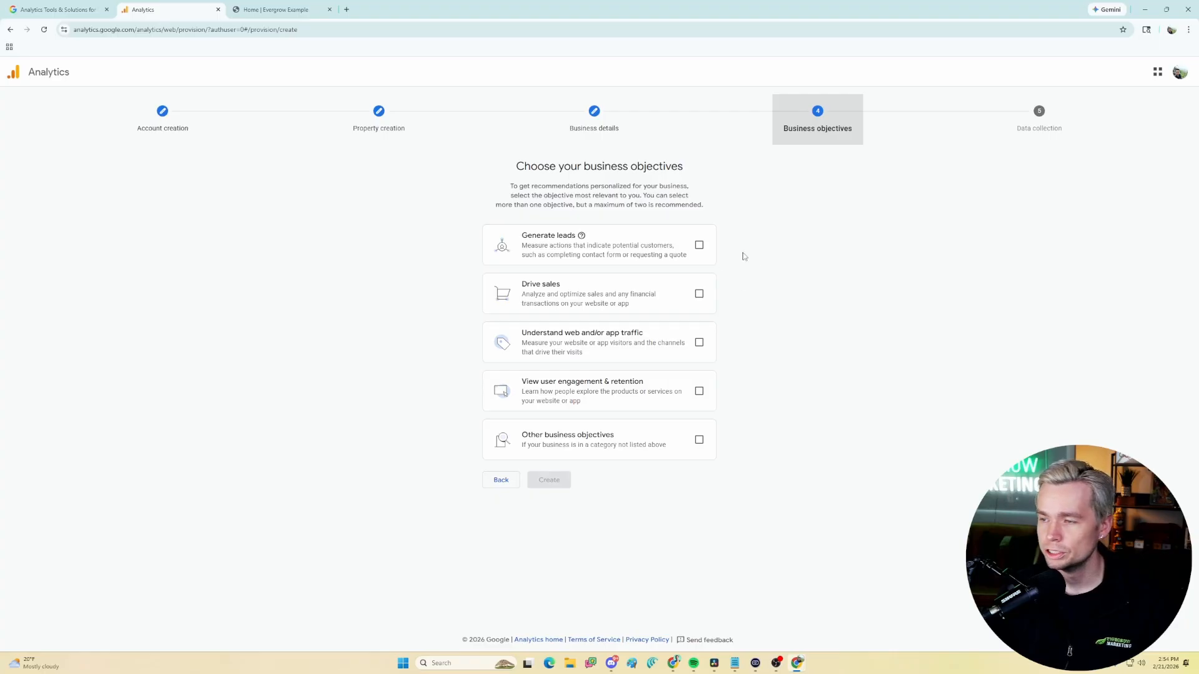
left_click(699, 245)
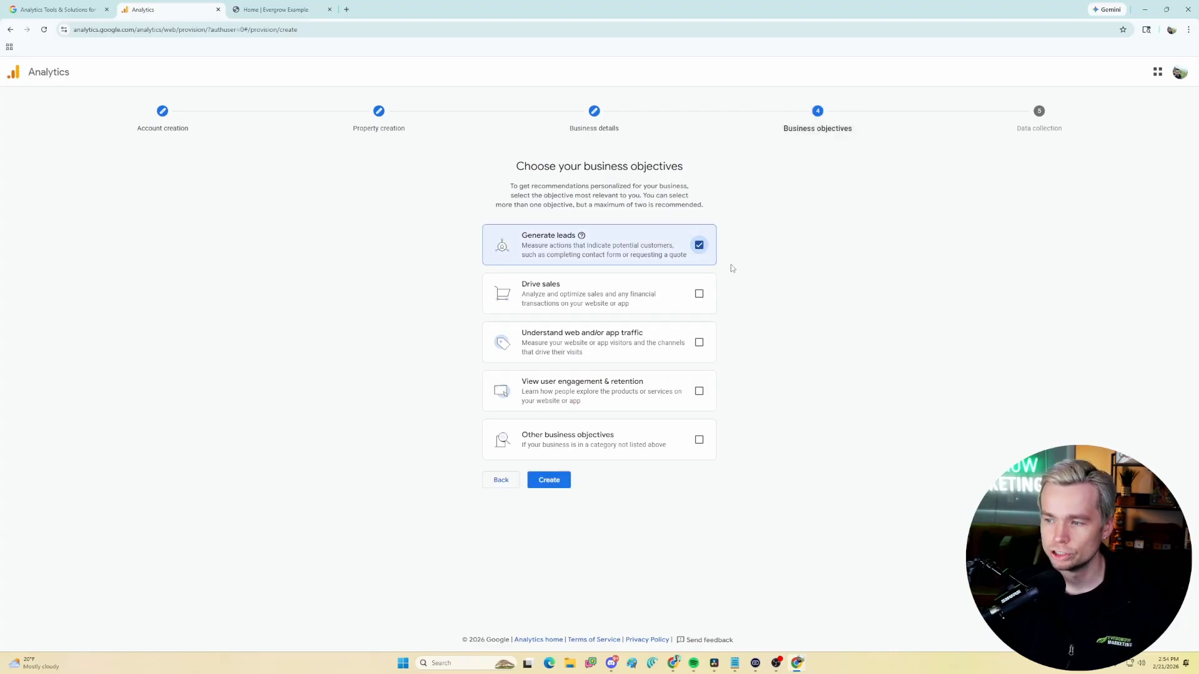
- Add Understand web and/or app traffic and View user engagement & retention as business objectives and create the account
left_click(699, 344)
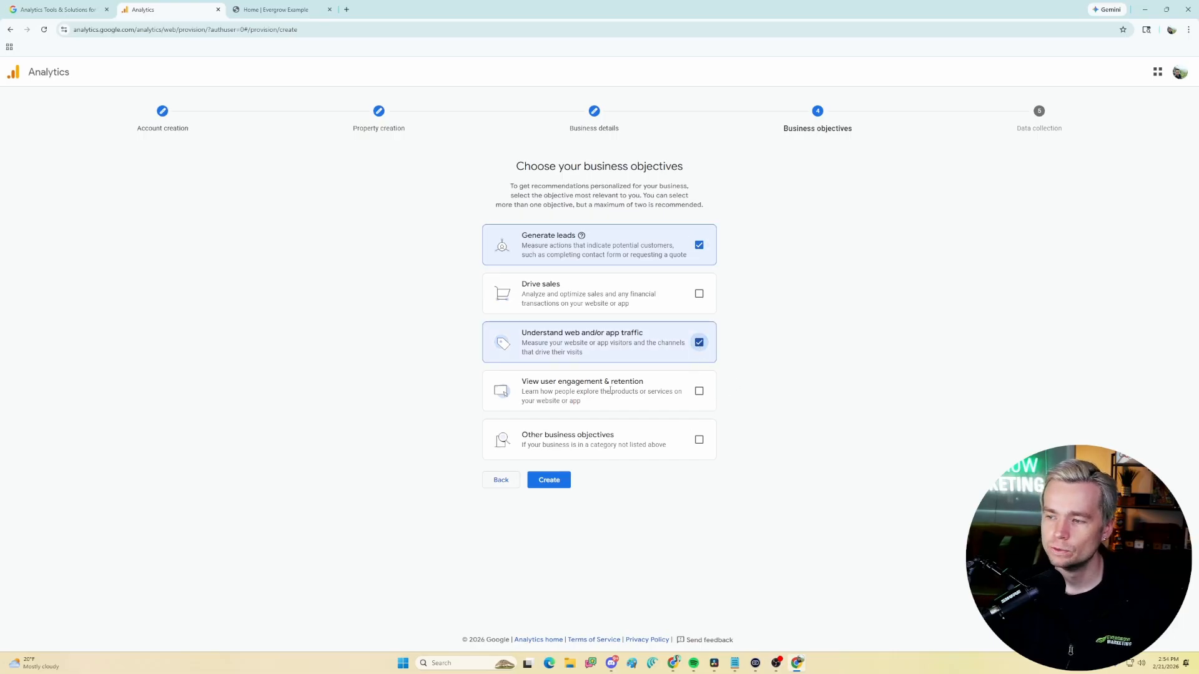
left_click(699, 392)
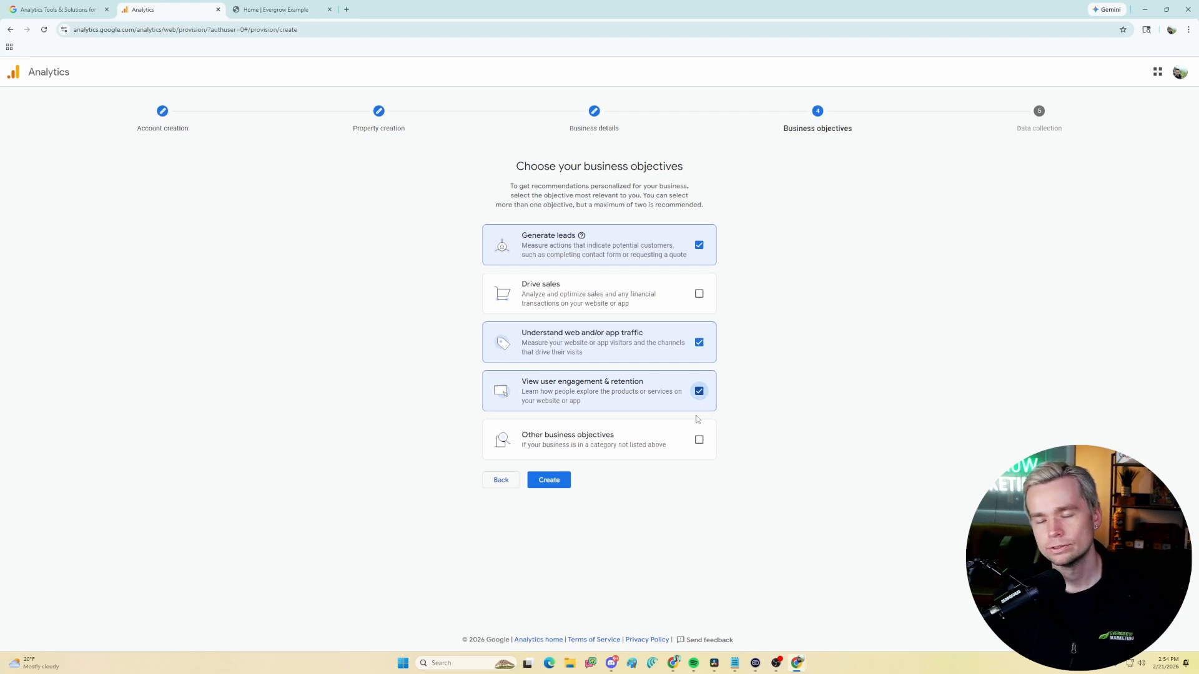
left_click(565, 485)
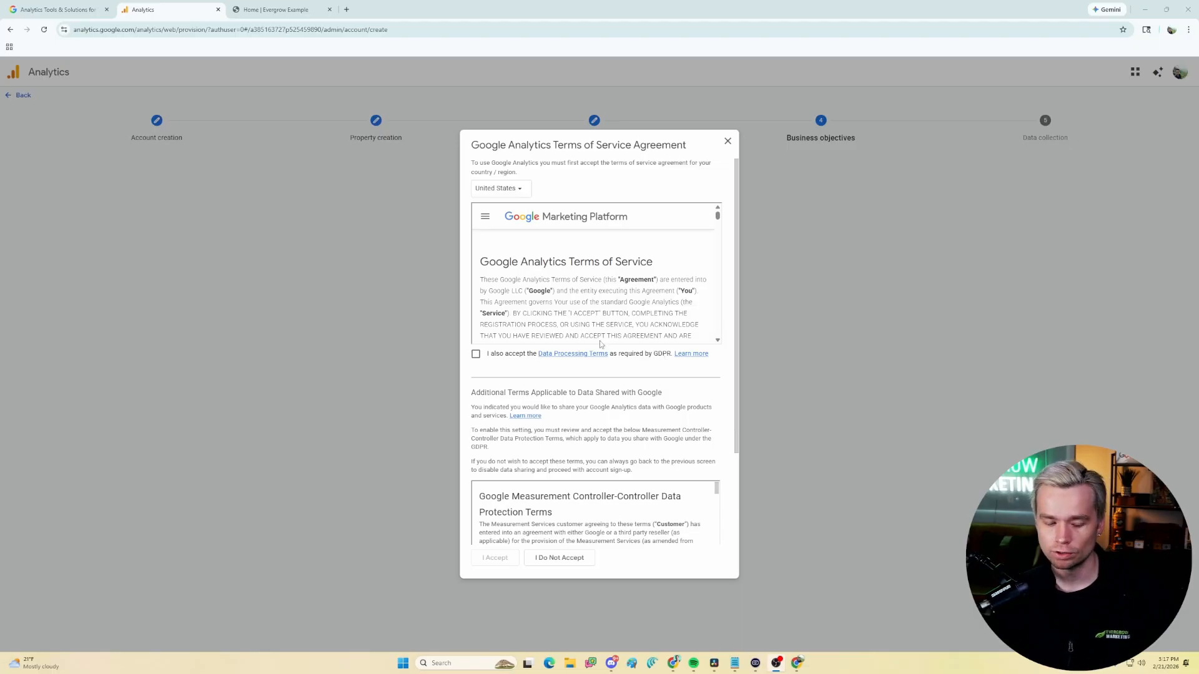
- Accept the Measurement Controller-Controller Data Protection Terms and the Google Analytics Terms of Service for the United States
scroll(600, 344, "down", 8)
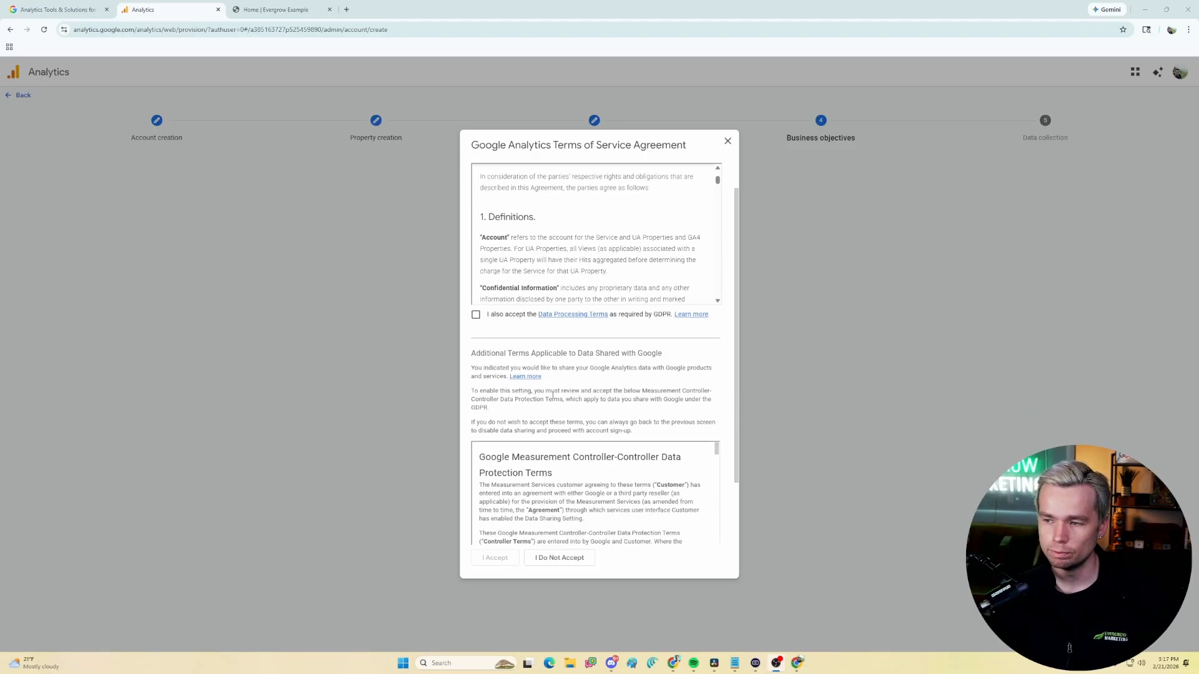
scroll(610, 424, "down", 4)
scroll(611, 423, "down", 1)
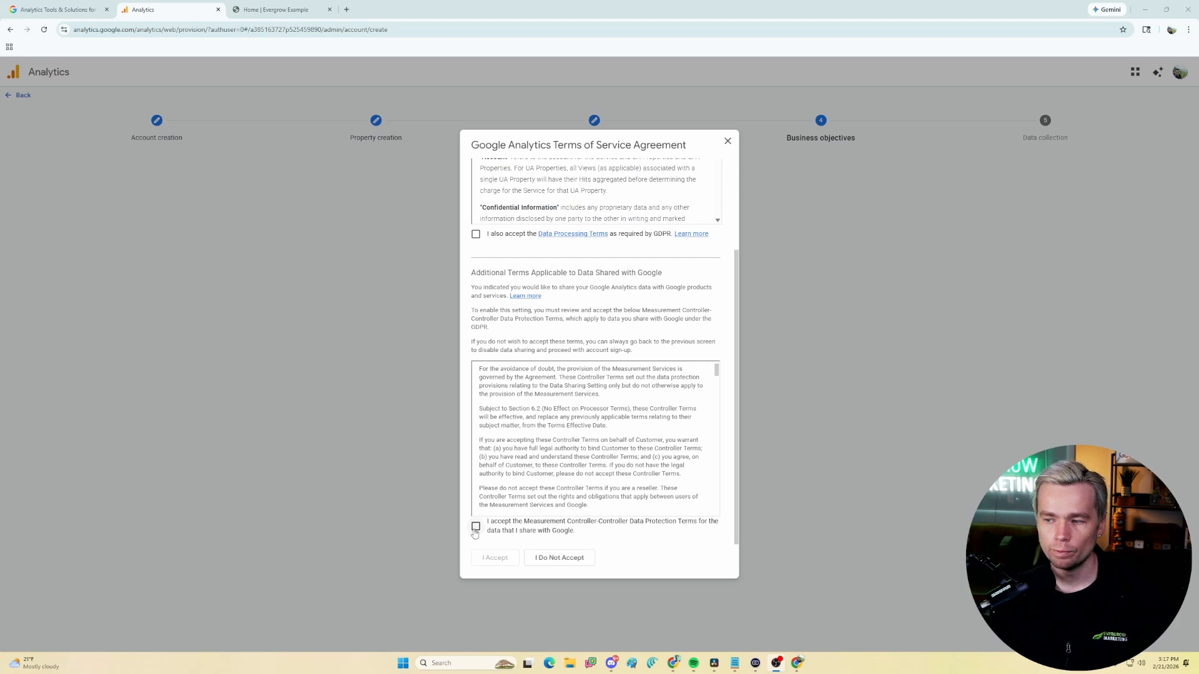
left_click(475, 529)
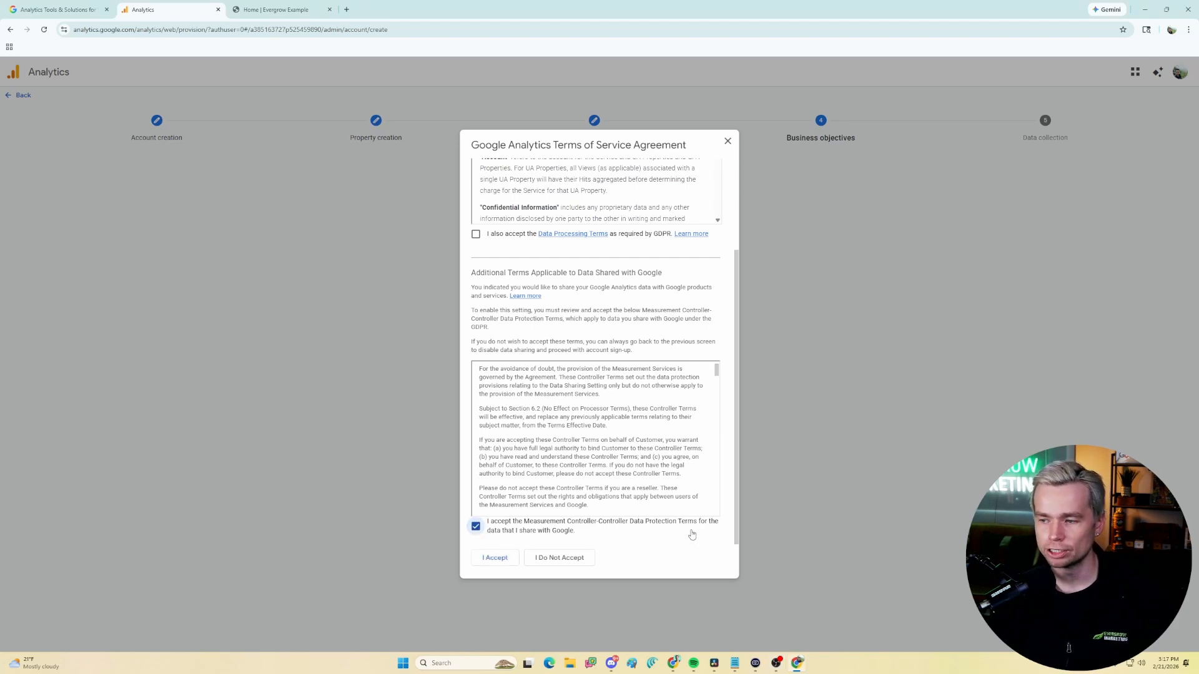
left_click(496, 558)
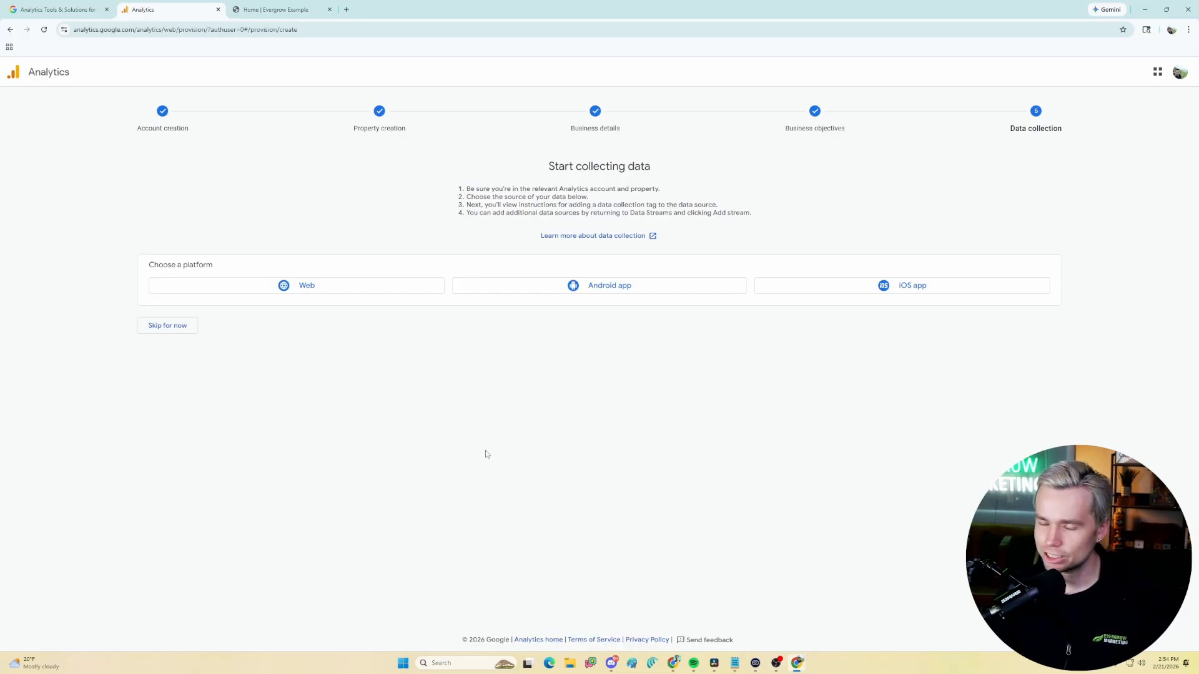
left_click(291, 285)
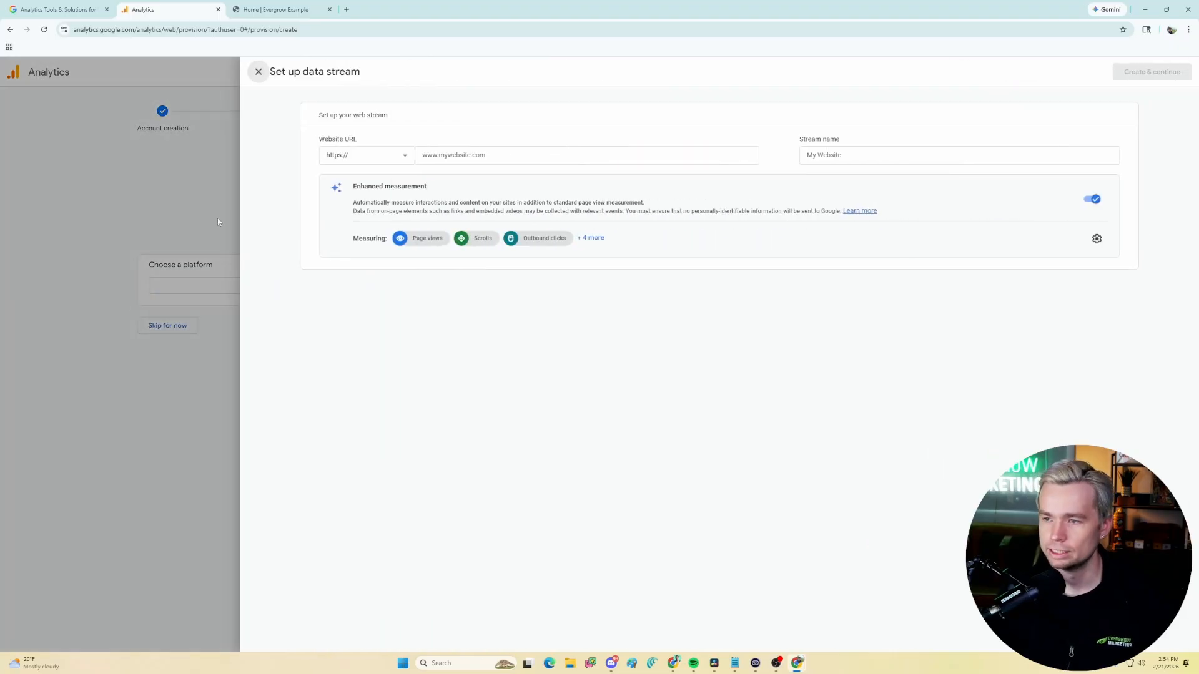
left_click(567, 154)
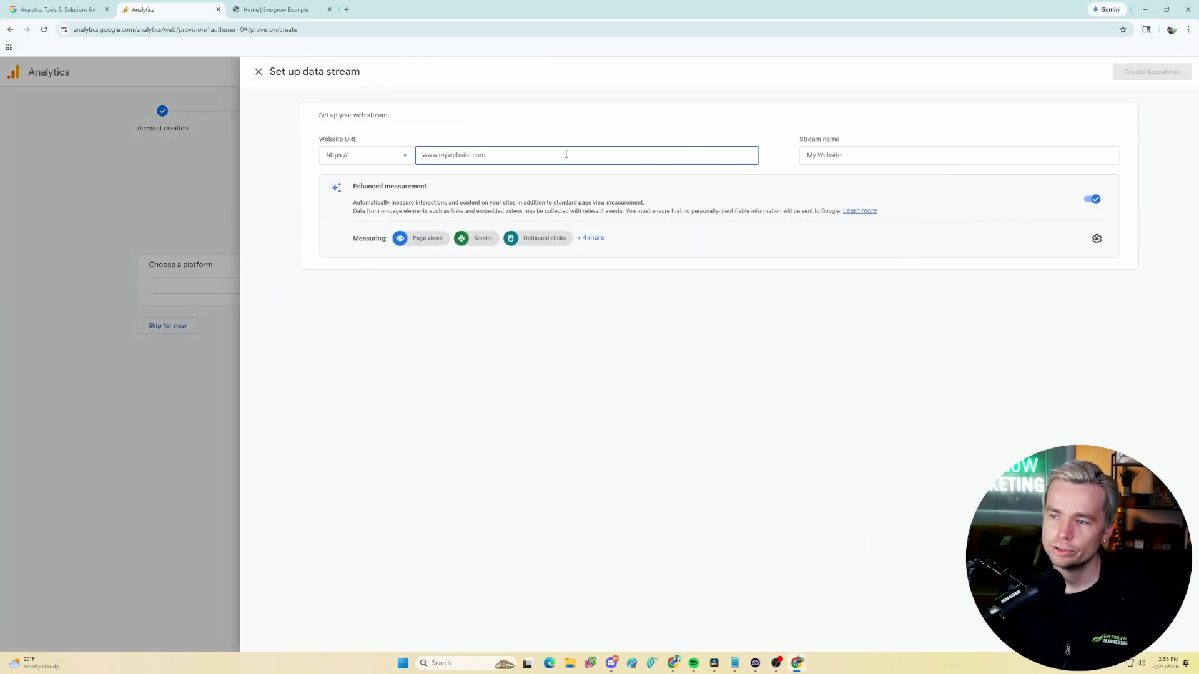
type("example.devergrow.com")
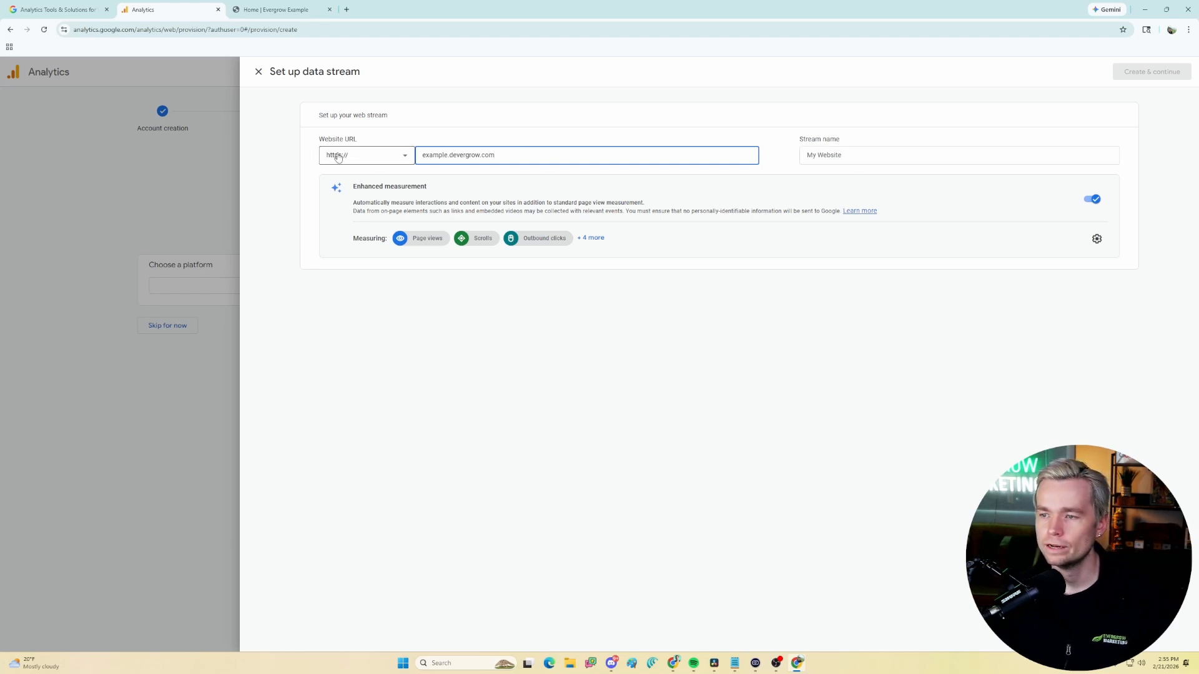
left_click(368, 156)
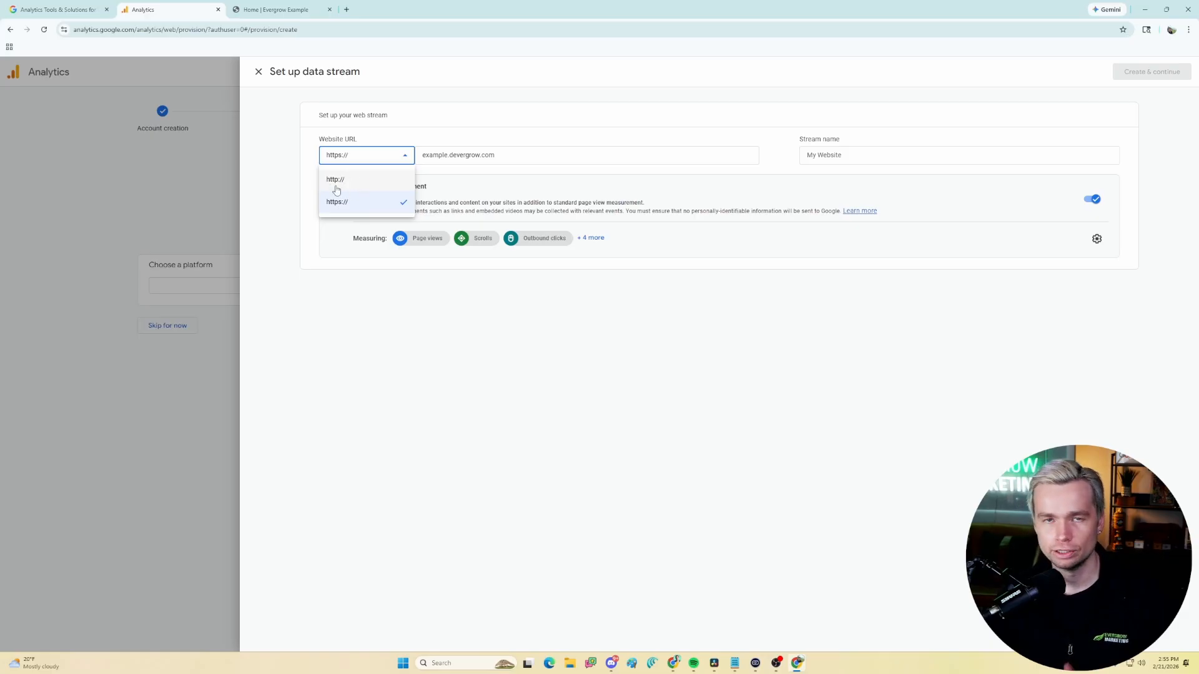
left_click(369, 202)
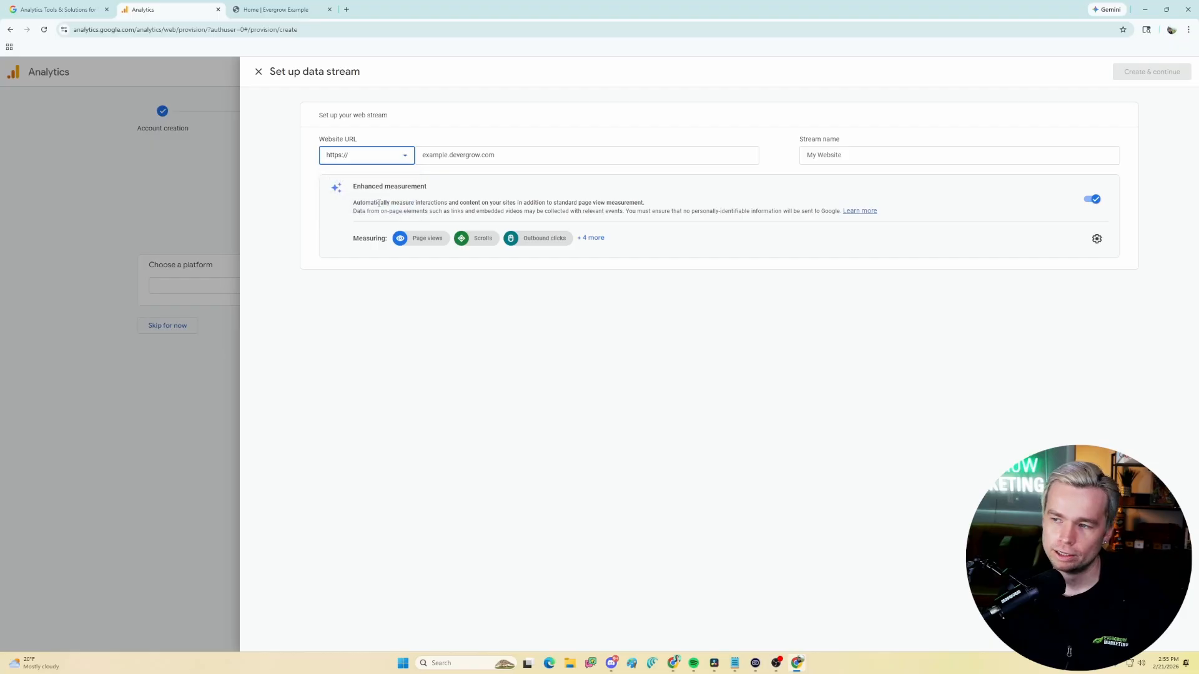
- Try www as the subdomain in the website URL and restore example
left_click(507, 158)
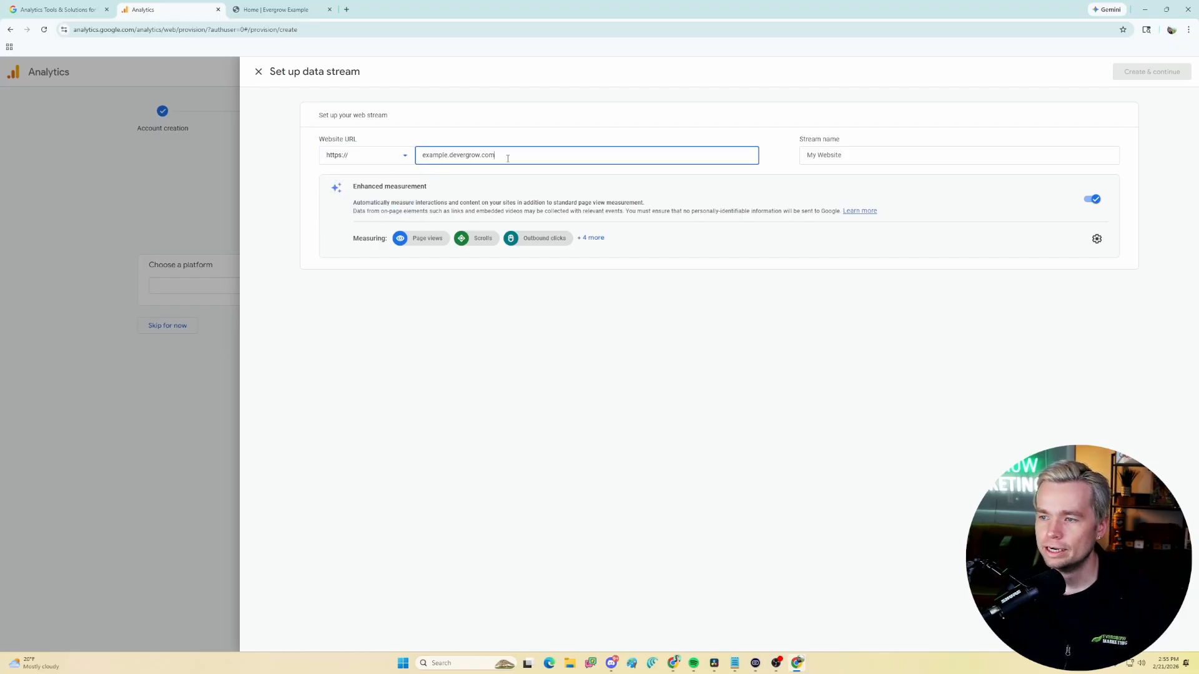
double_click(447, 154)
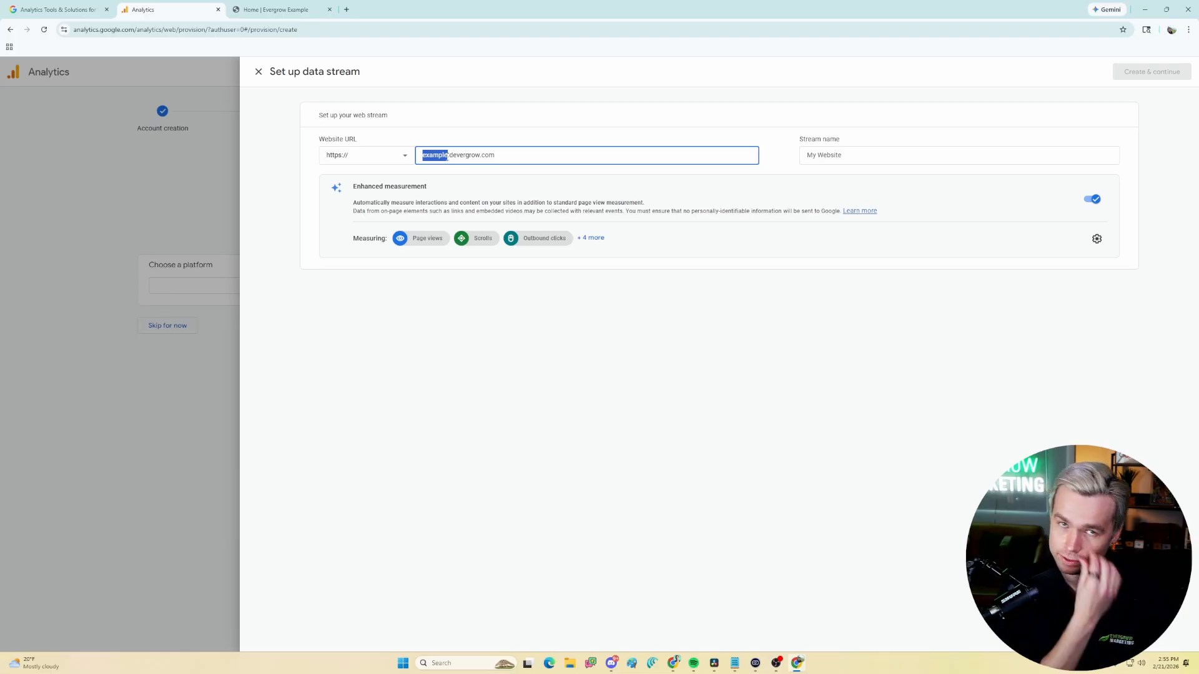
type("www")
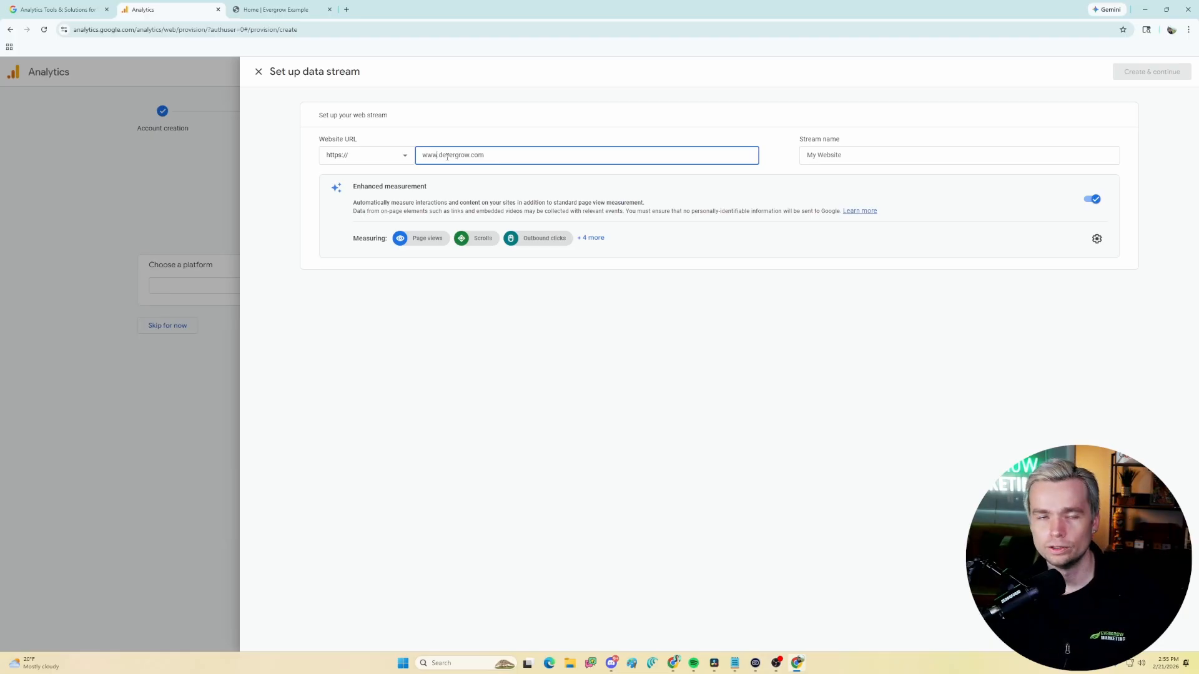
key("BackSpace")
key("BackSpace")
key("BackSpace")
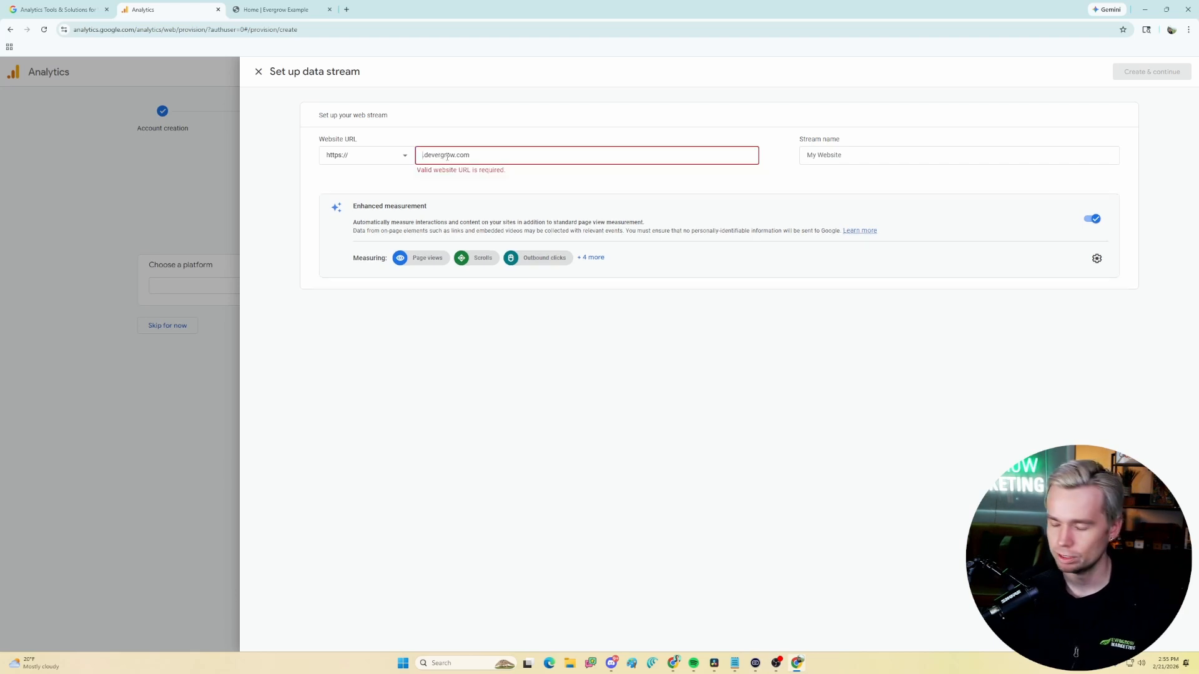
type("example")
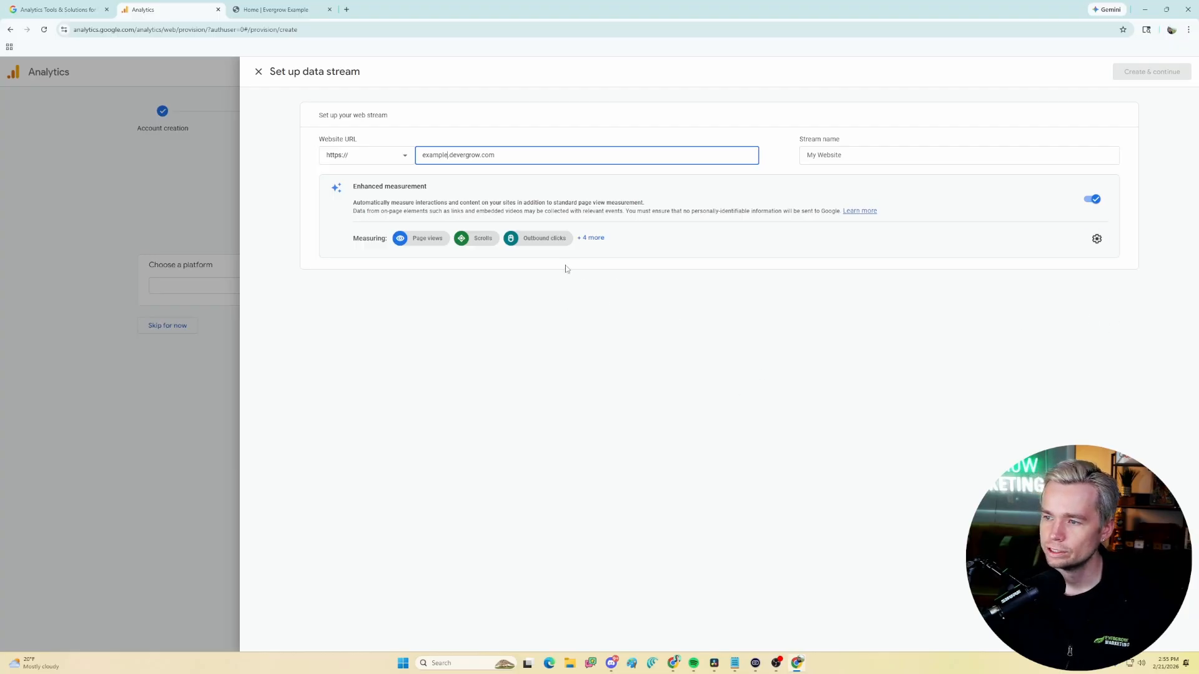
- Name the stream My Website, create it and dismiss the Google tag setup
left_click(886, 155)
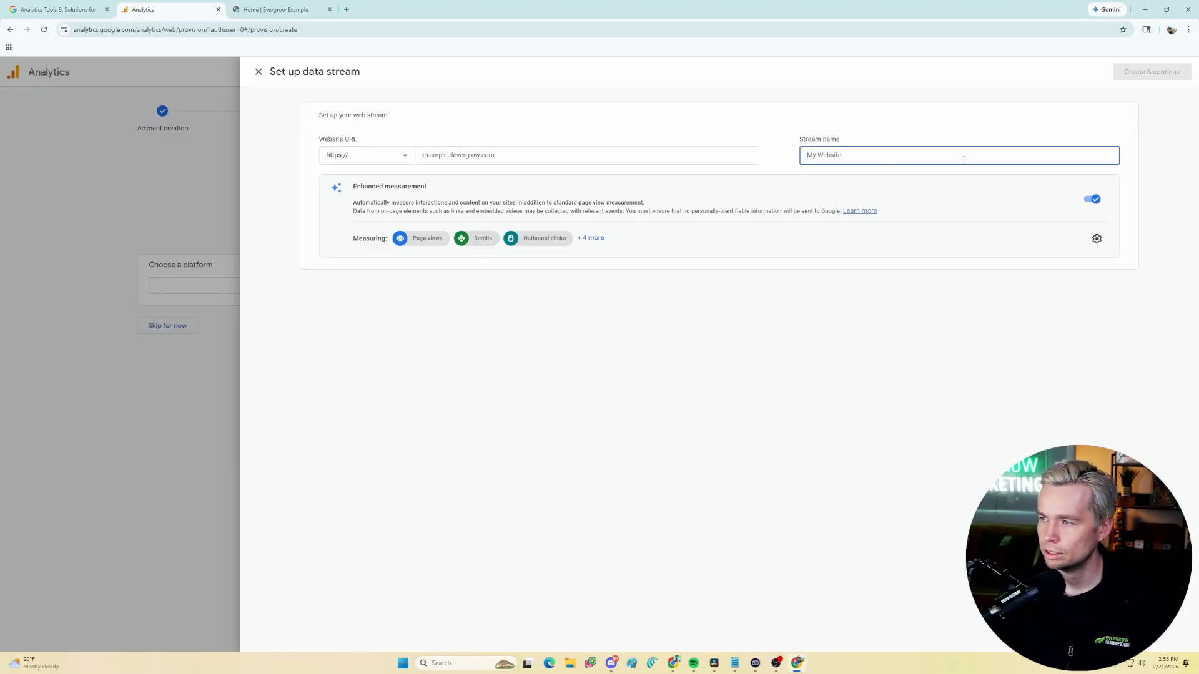
type("My Website")
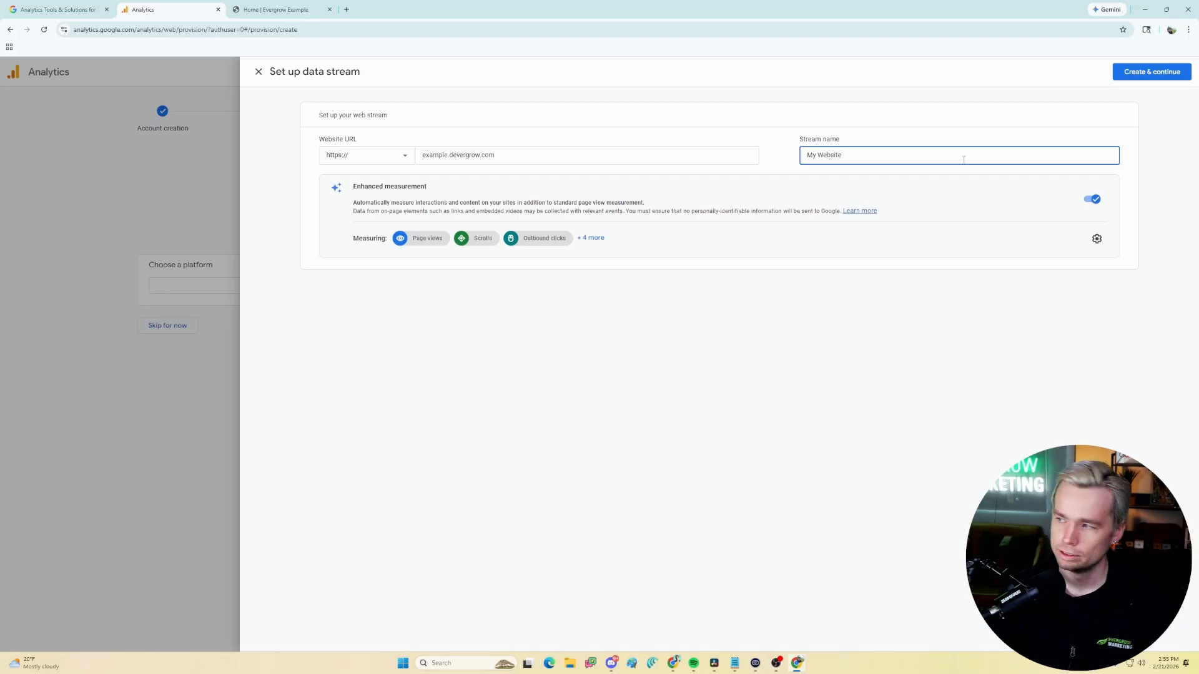
left_click(1147, 74)
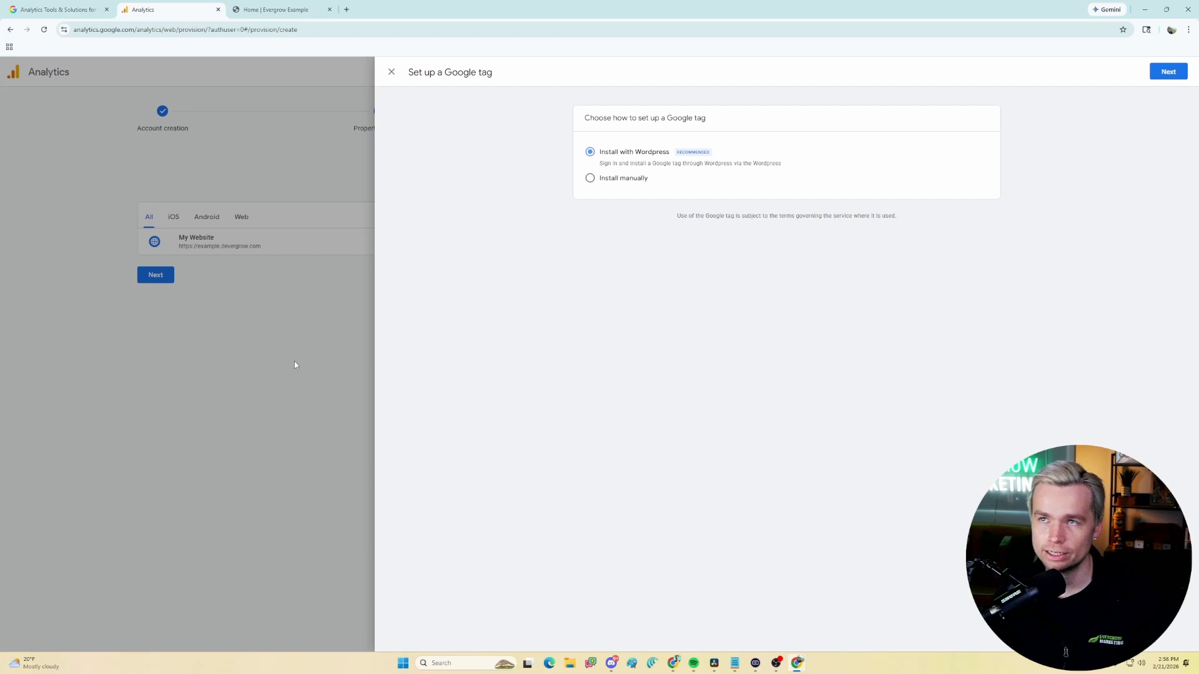
left_click(392, 72)
- View the web stream details of My Website and return to the data collection stage
left_click(334, 241)
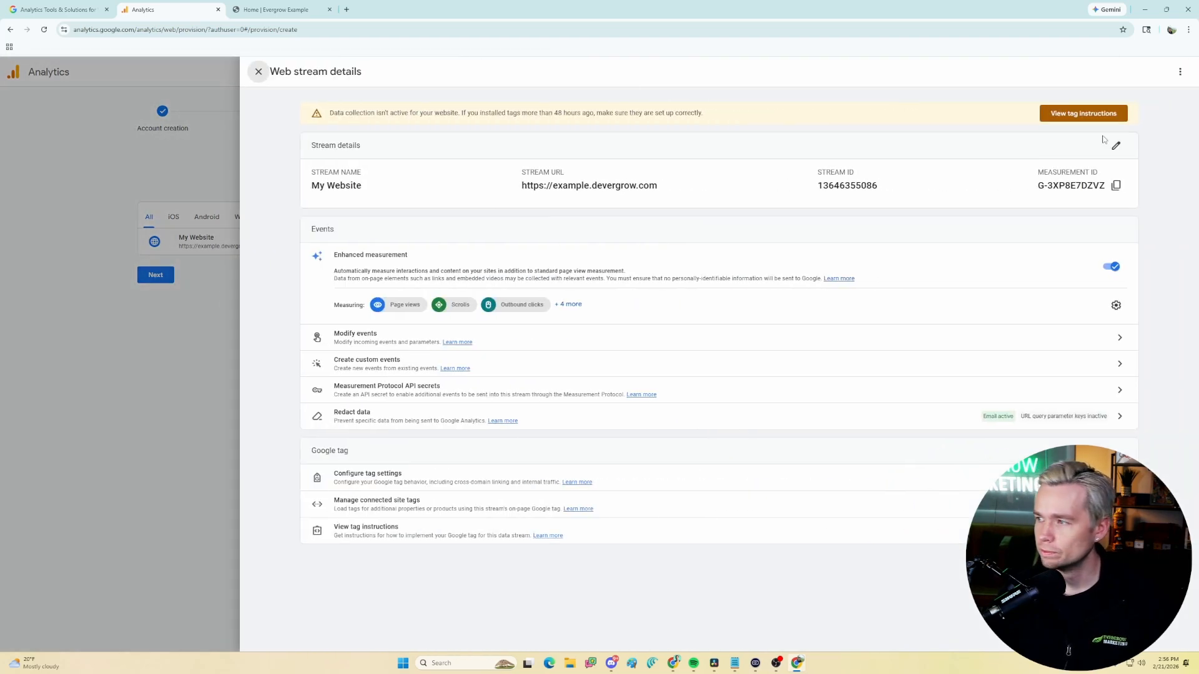
left_click(259, 73)
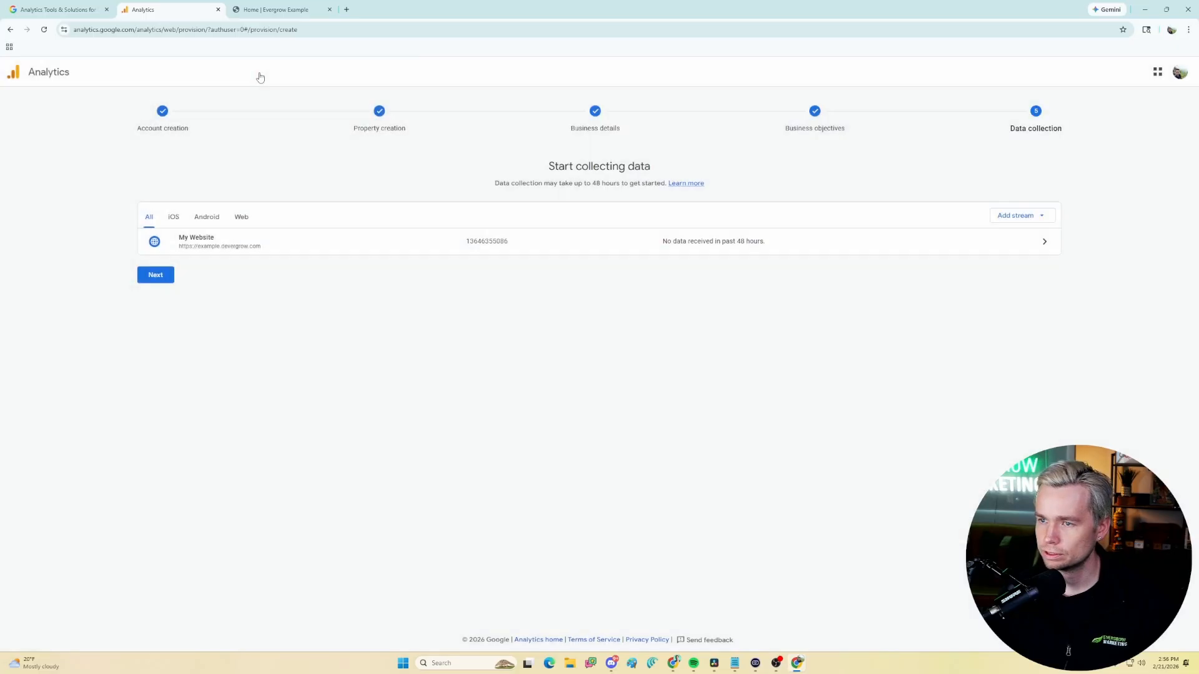
- Finish the account setup, continue to the Analytics home page and save the email communication preferences with every option unchecked
left_click(173, 280)
left_click(597, 394)
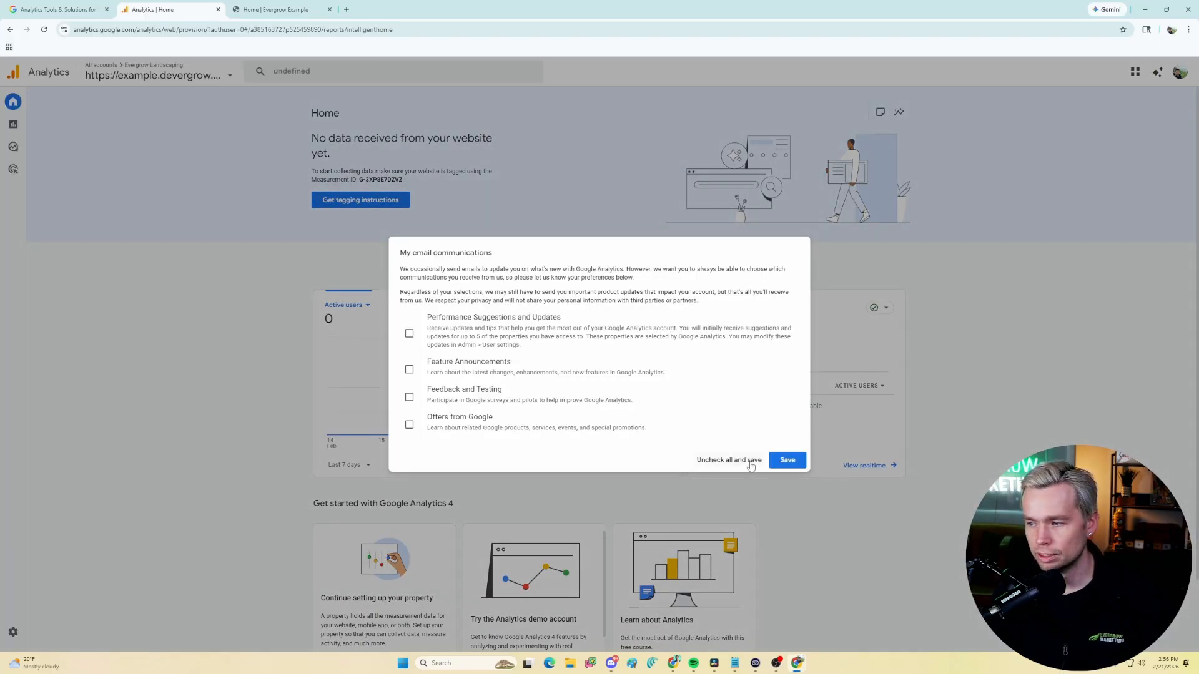
left_click(788, 460)
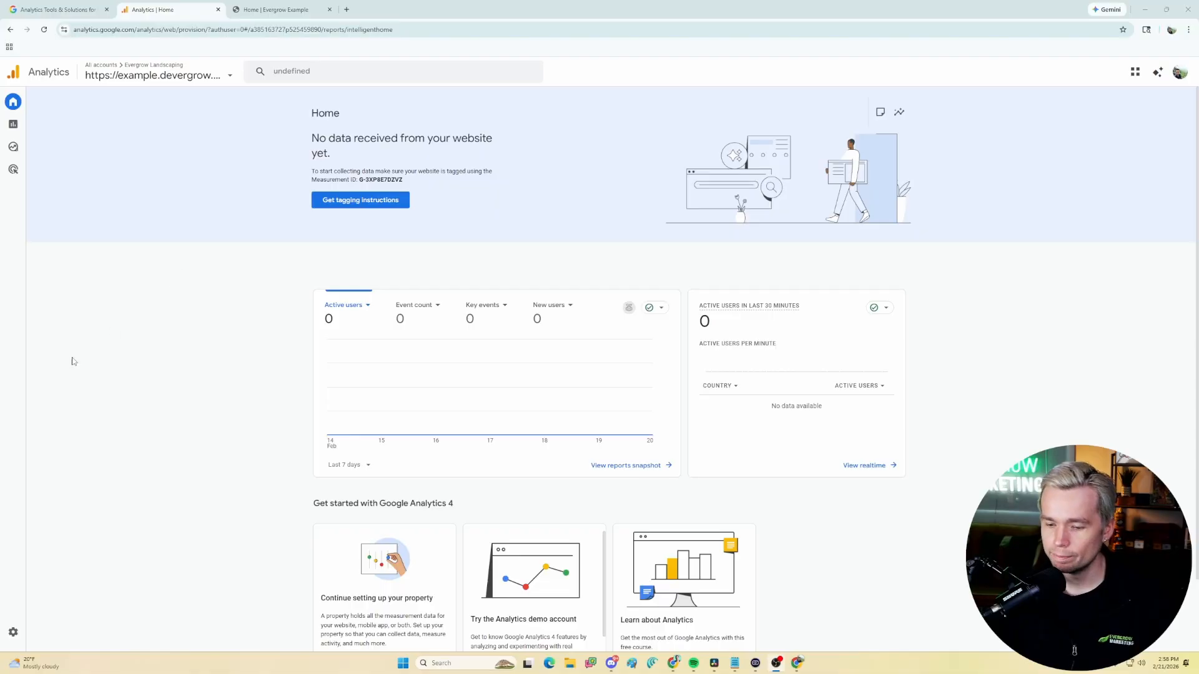
- Turn on Google signals data collection in the property's data collection settings
mouse_move(29, 565)
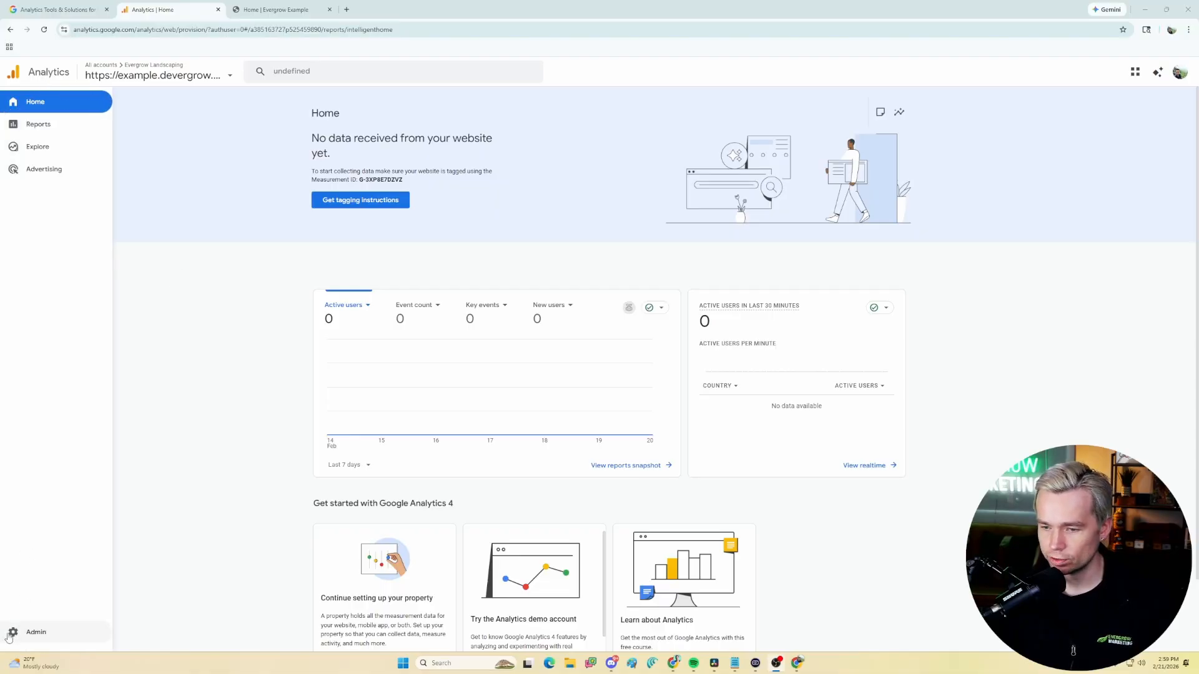
left_click(36, 633)
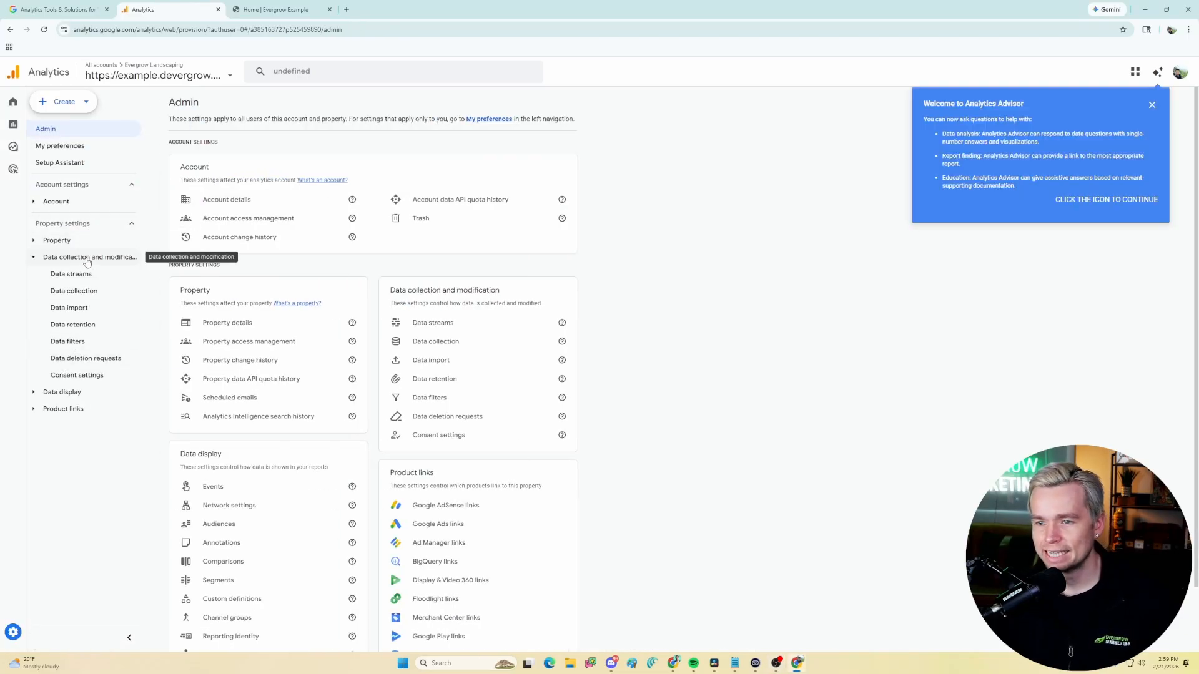
left_click(94, 293)
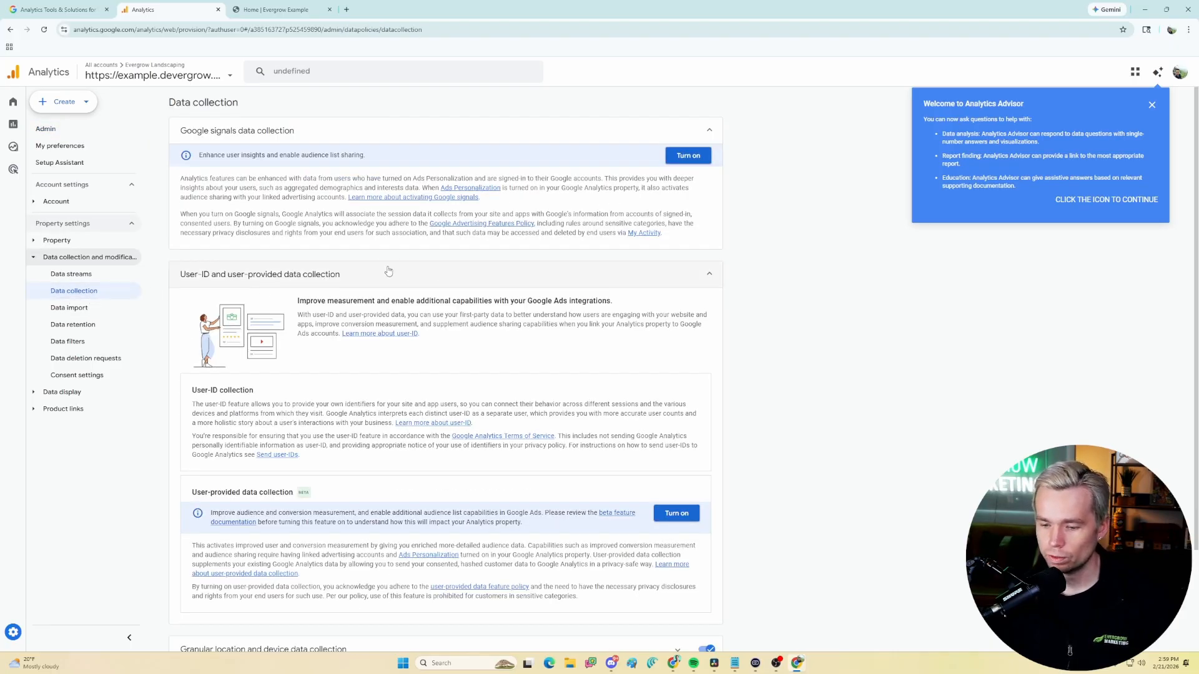
left_click(699, 161)
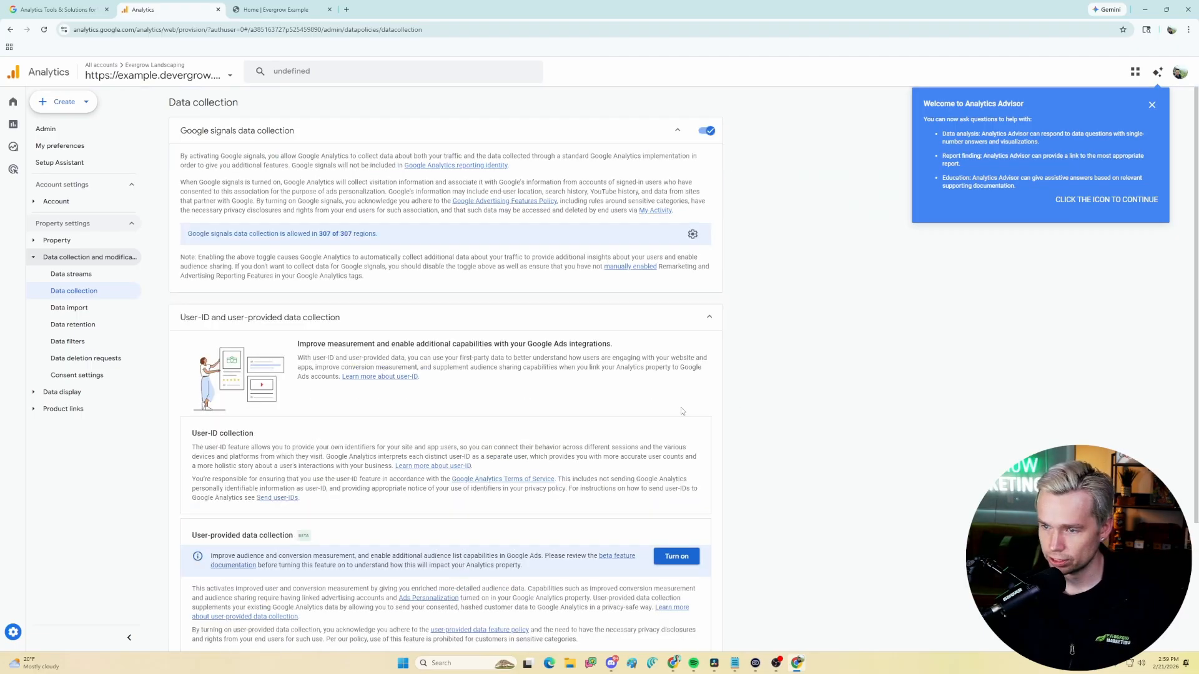
- Turn on user-provided data collection, leaving automatically detected data collection off
scroll(344, 398, "down", 2)
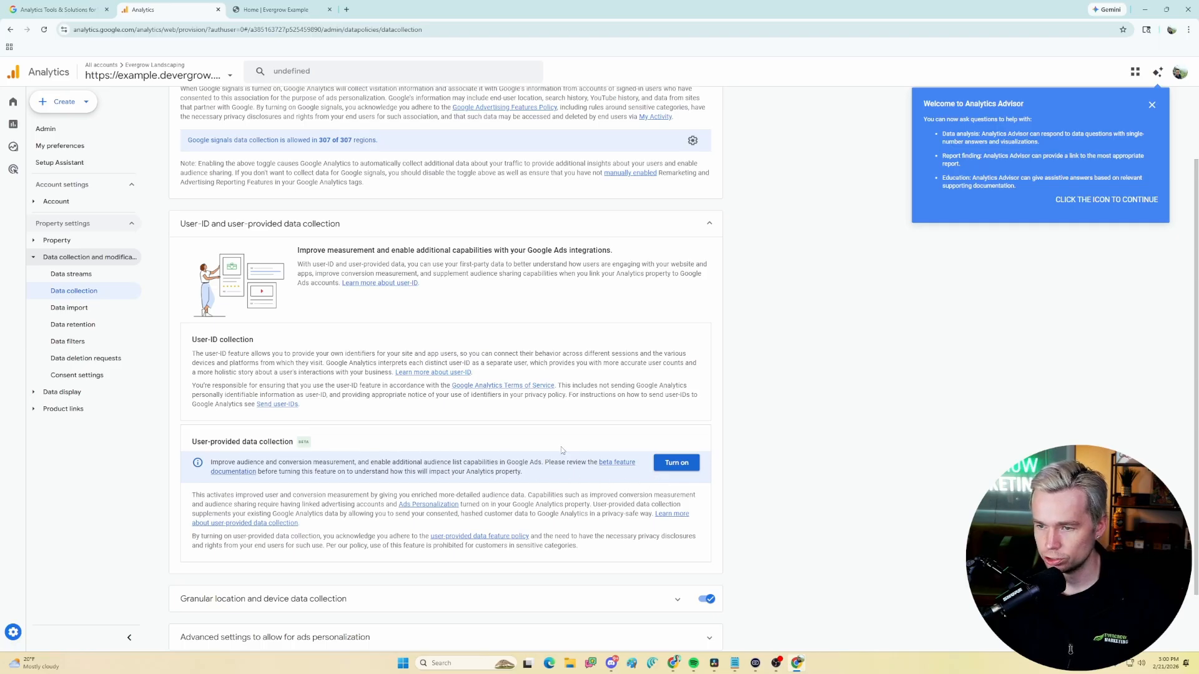
left_click(678, 466)
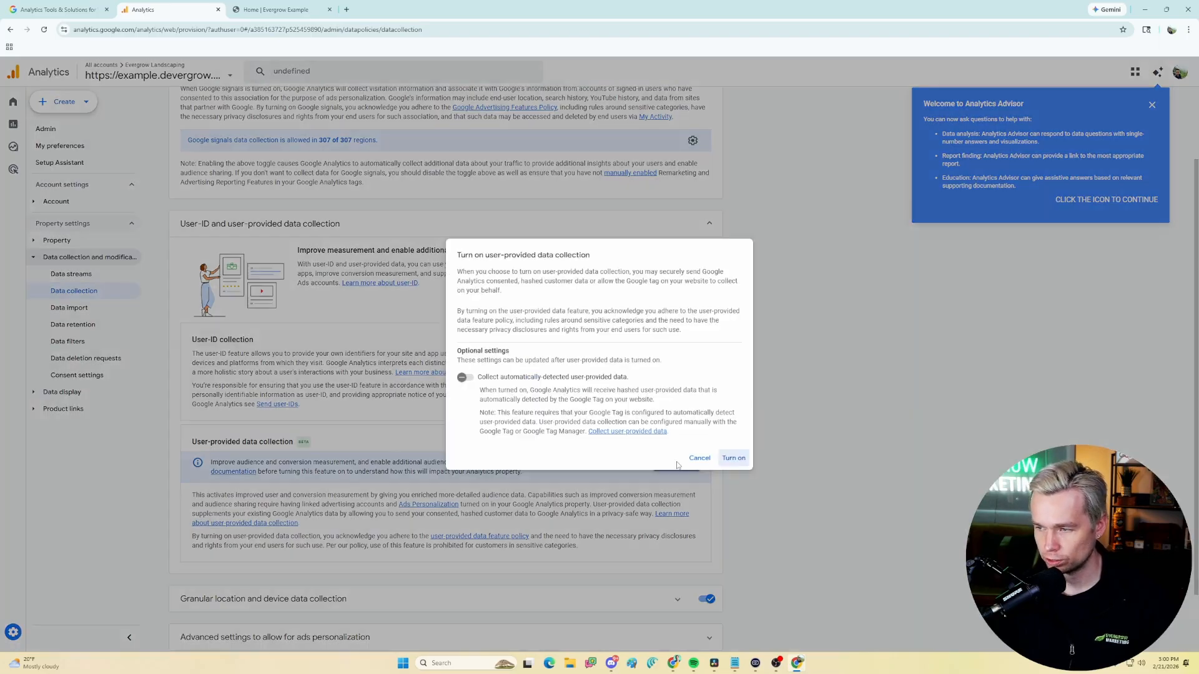
left_click(730, 461)
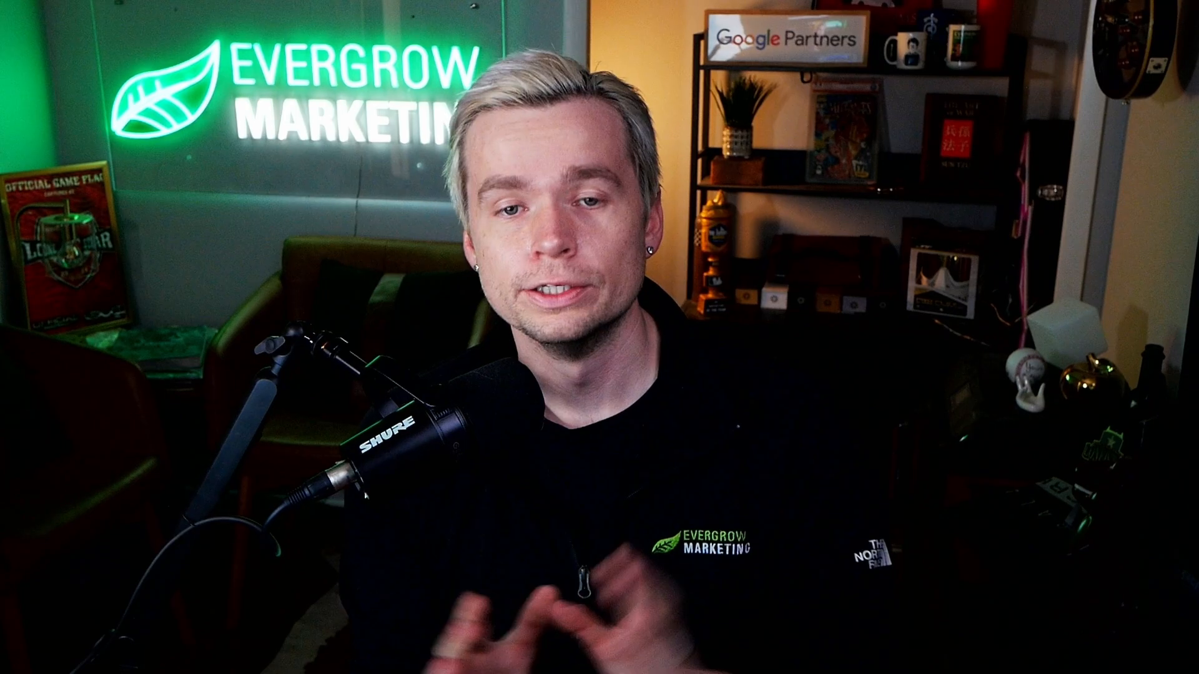
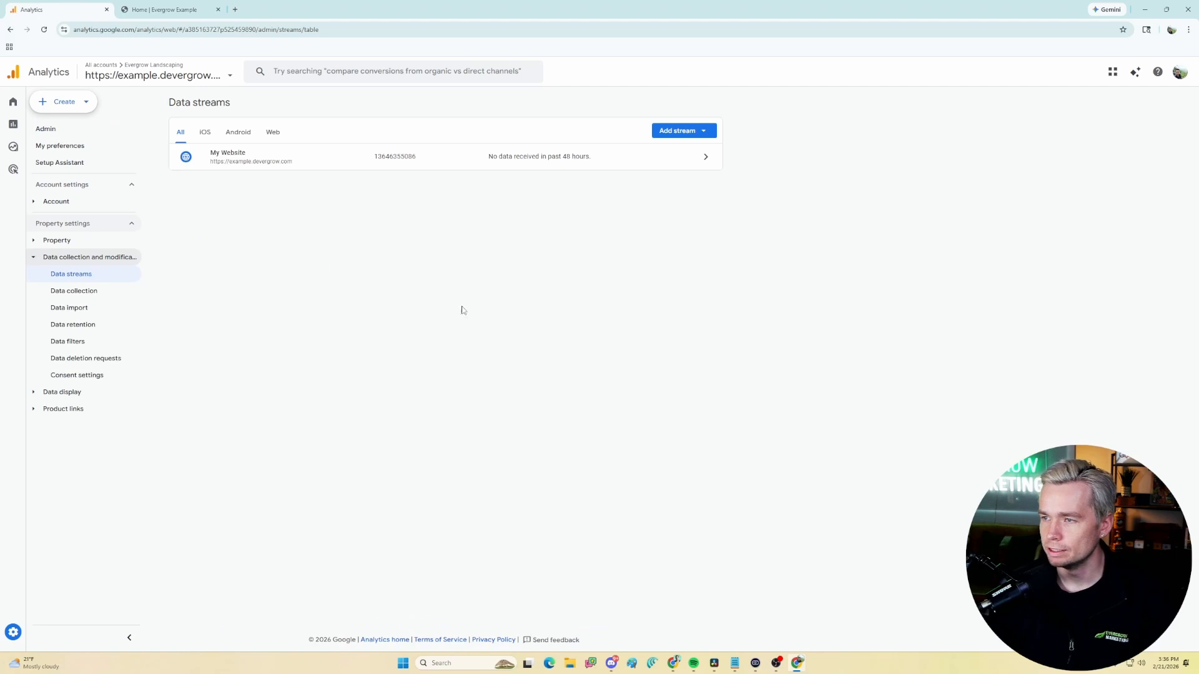
- Open the tag installation instructions of the My Website data stream and review the WordPress steps
left_click(267, 161)
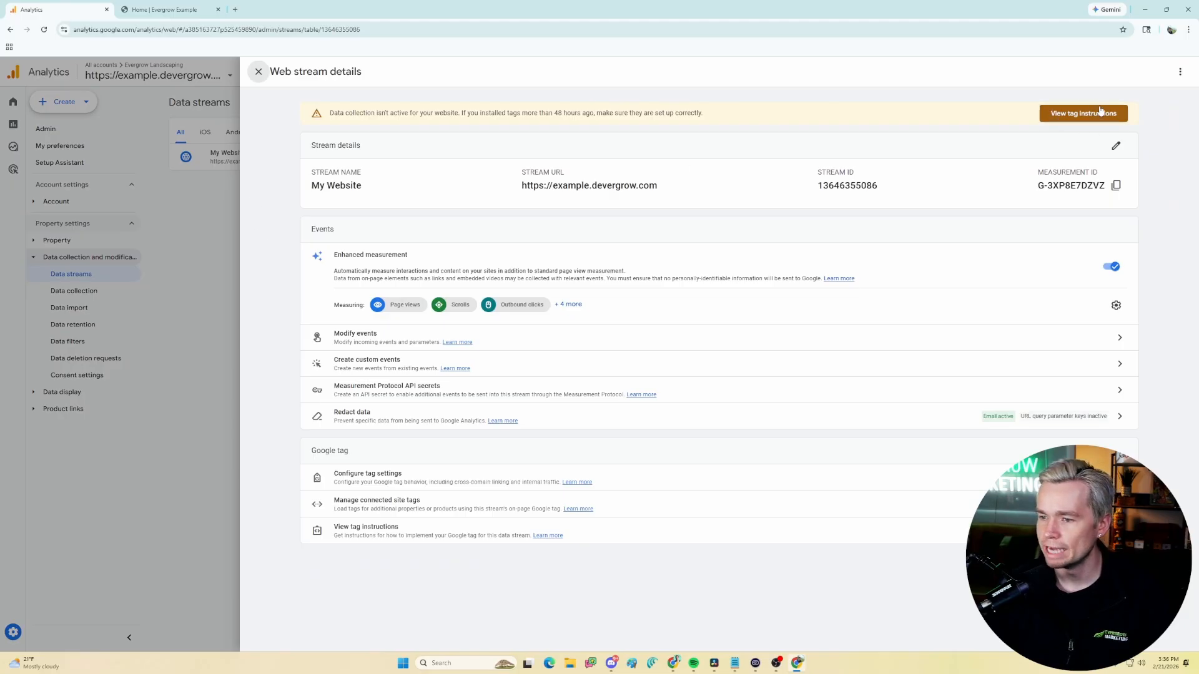
left_click(392, 537)
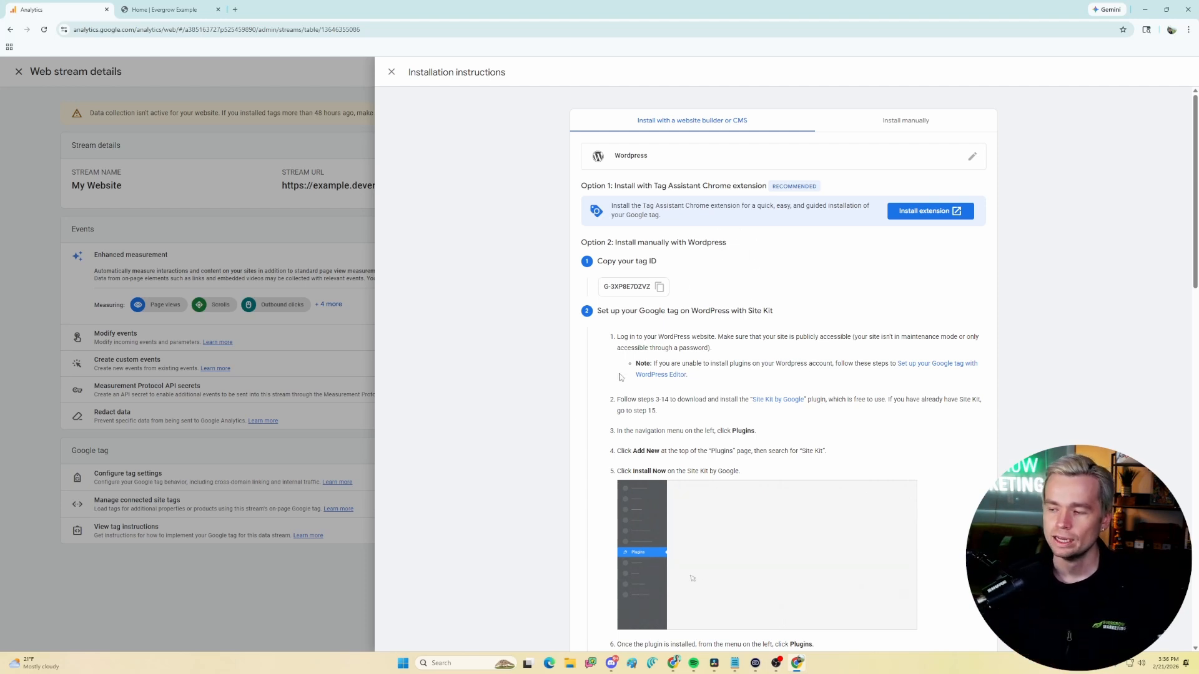
scroll(718, 538, "down", 1)
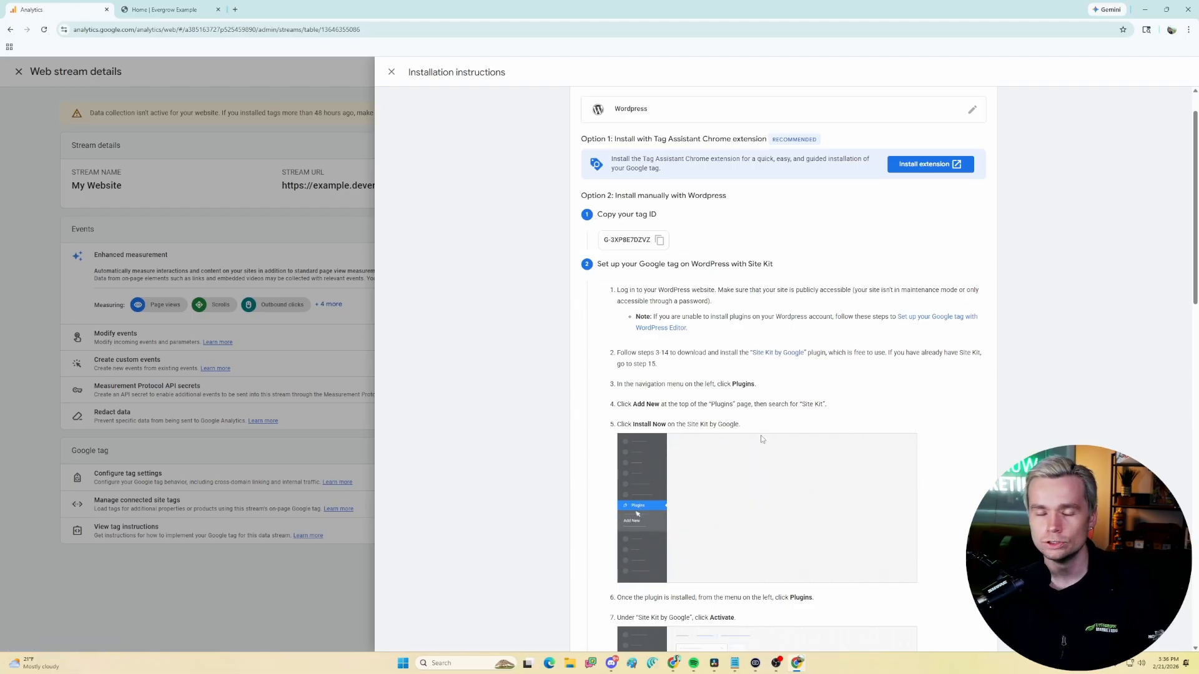
- Switch the platform of the installation instructions from WordPress to Wix and review the Wix setup steps
scroll(760, 439, "down", 3)
scroll(883, 489, "up", 4)
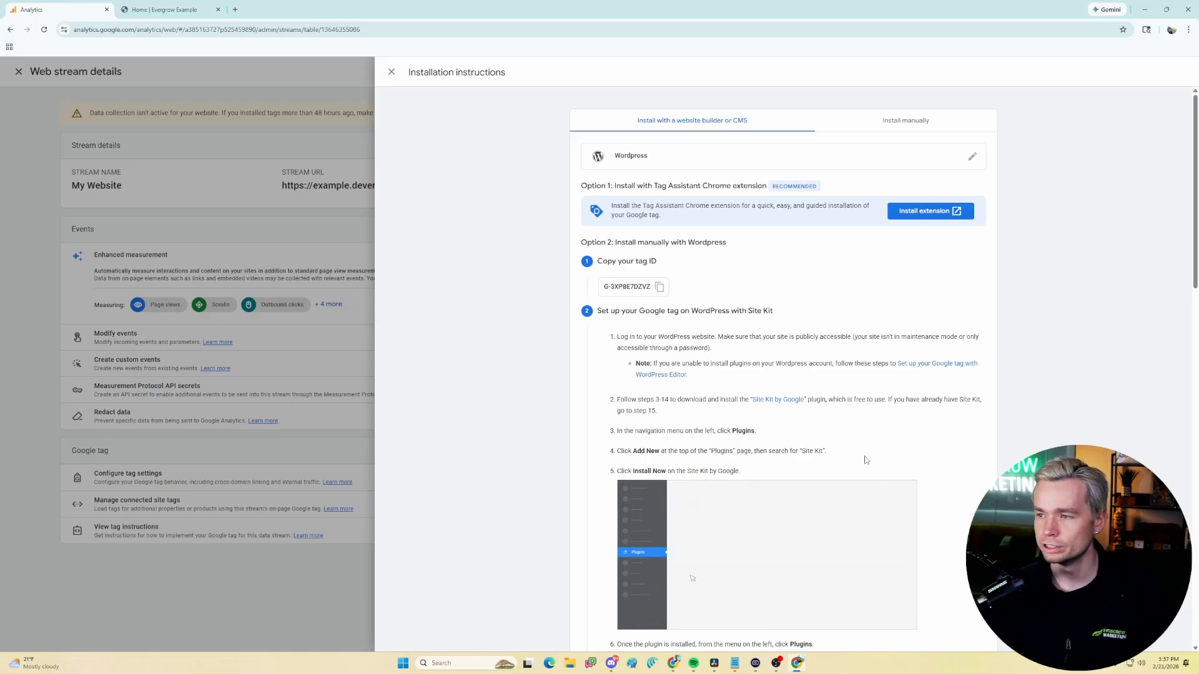
left_click(972, 155)
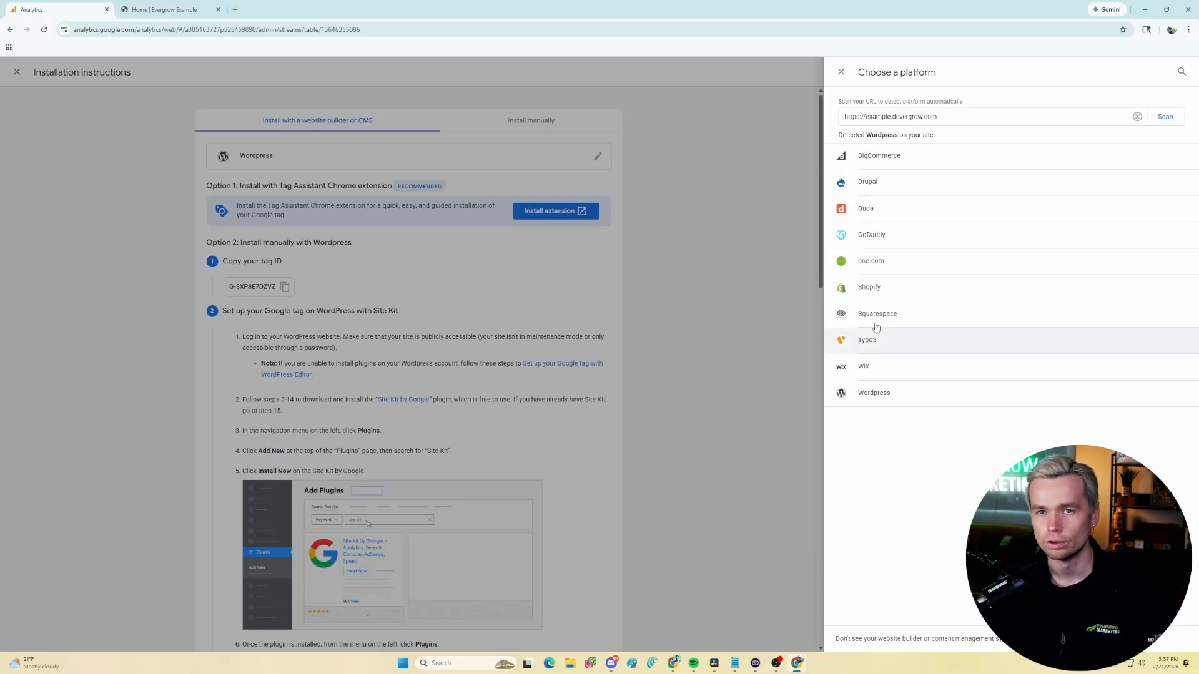
left_click(903, 370)
scroll(597, 439, "down", 2)
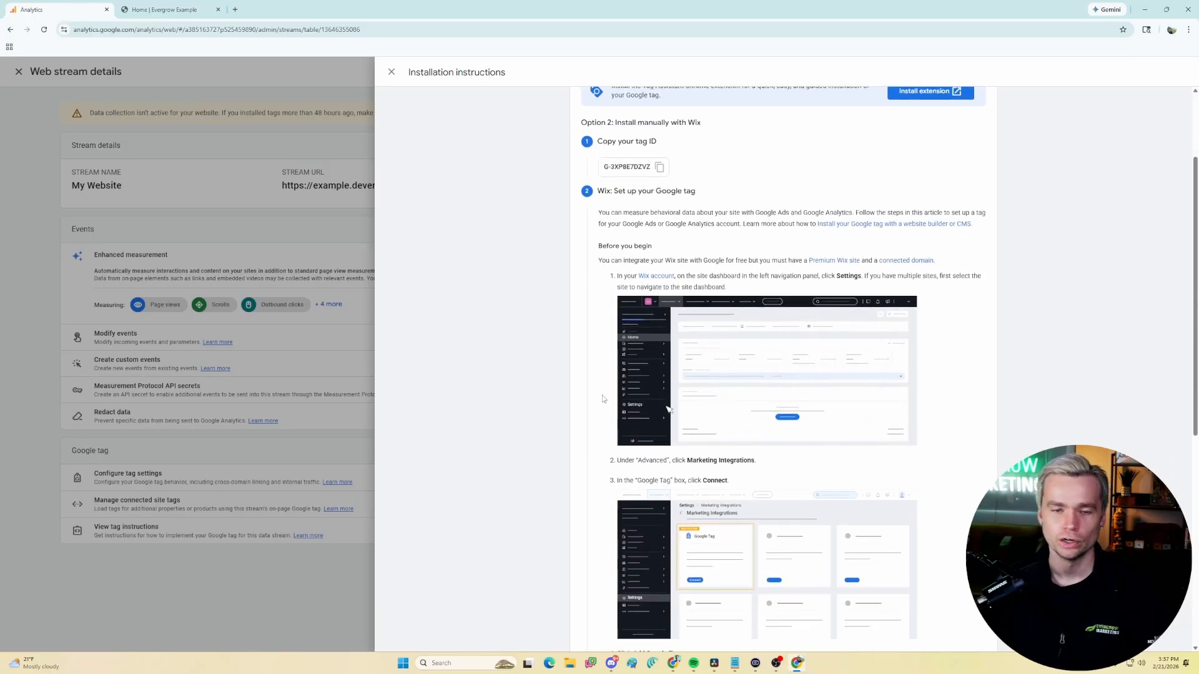
scroll(597, 439, "down", 2)
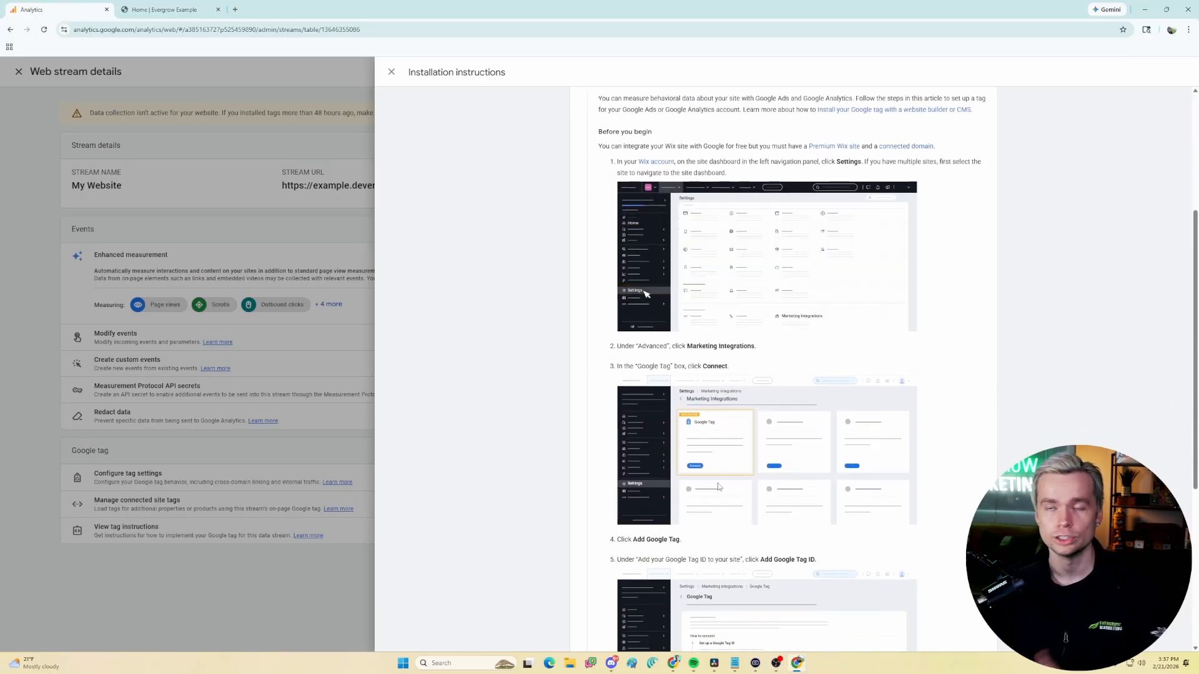
scroll(689, 303, "up", 4)
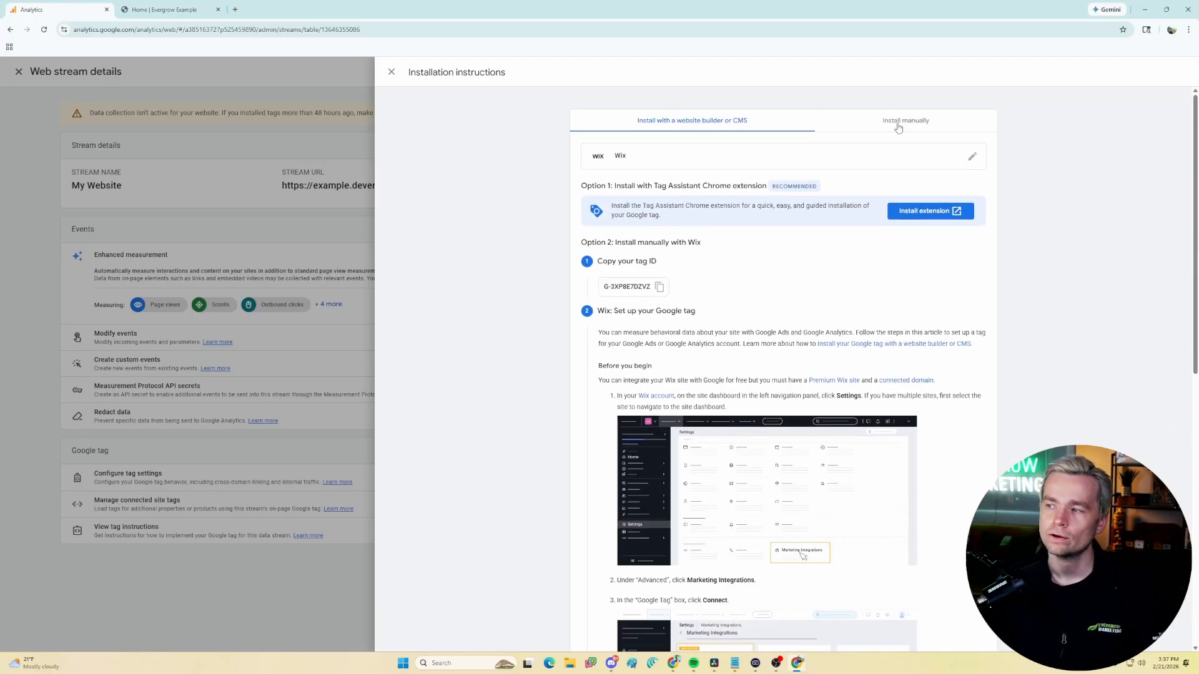
- Show the manual installation code for the Google tag and open the example site's WordPress dashboard in the other browser tab
left_click(898, 123)
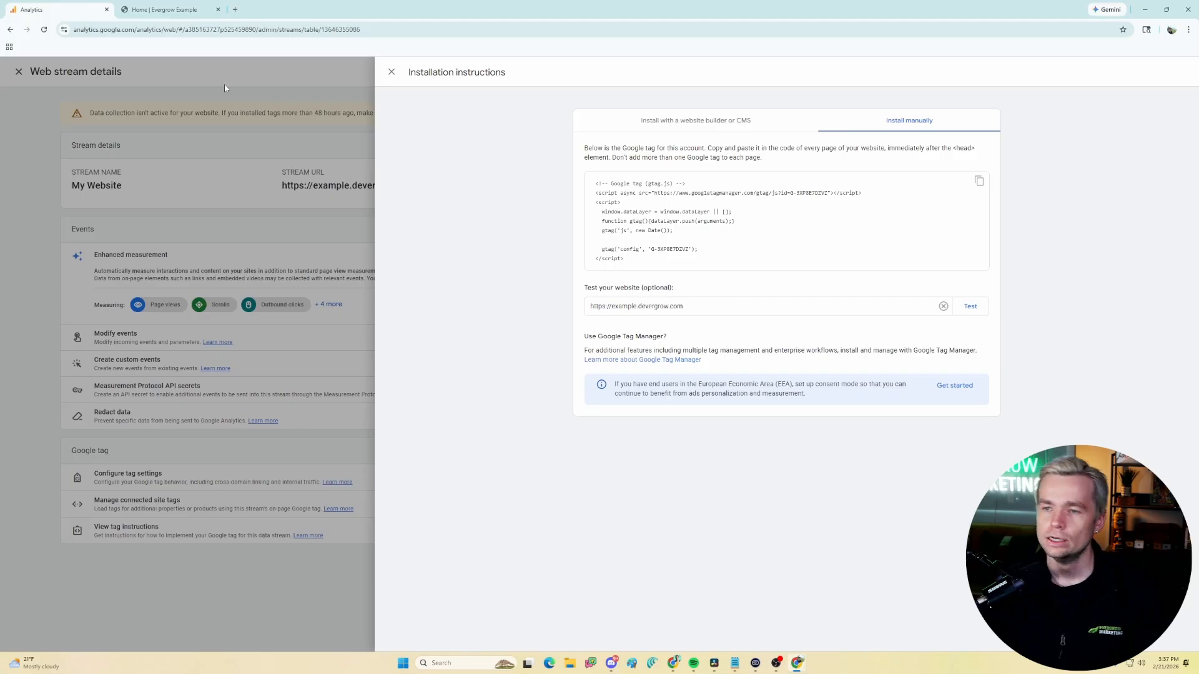
left_click(180, 10)
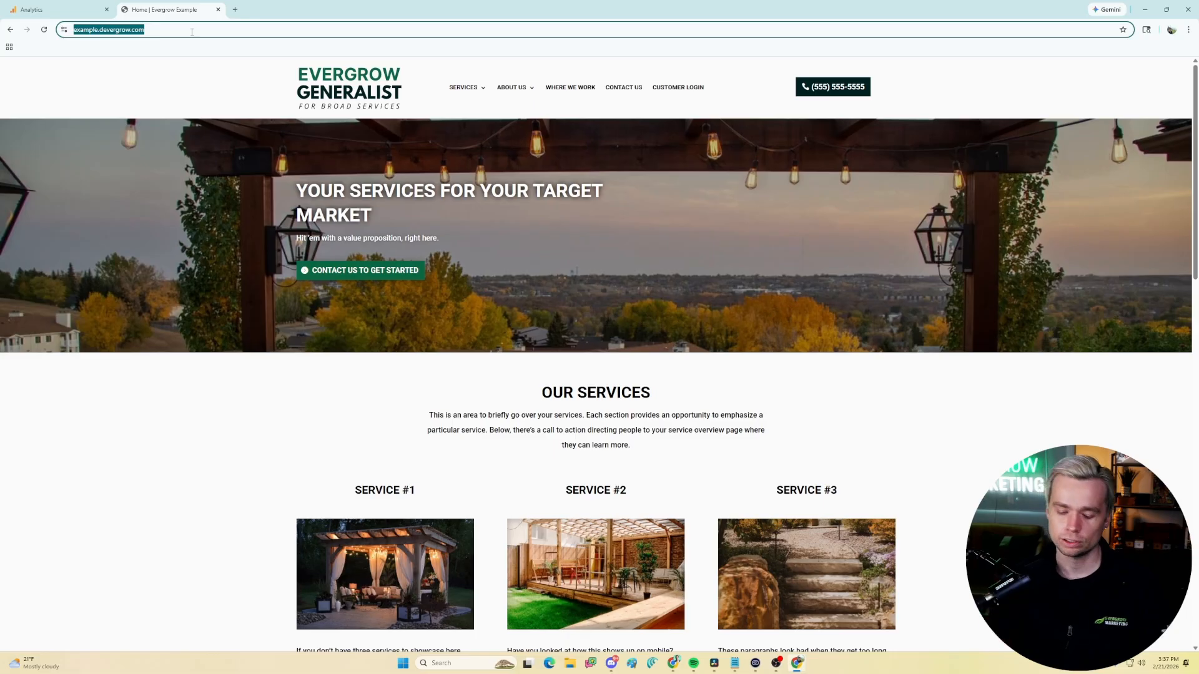
left_click(192, 32)
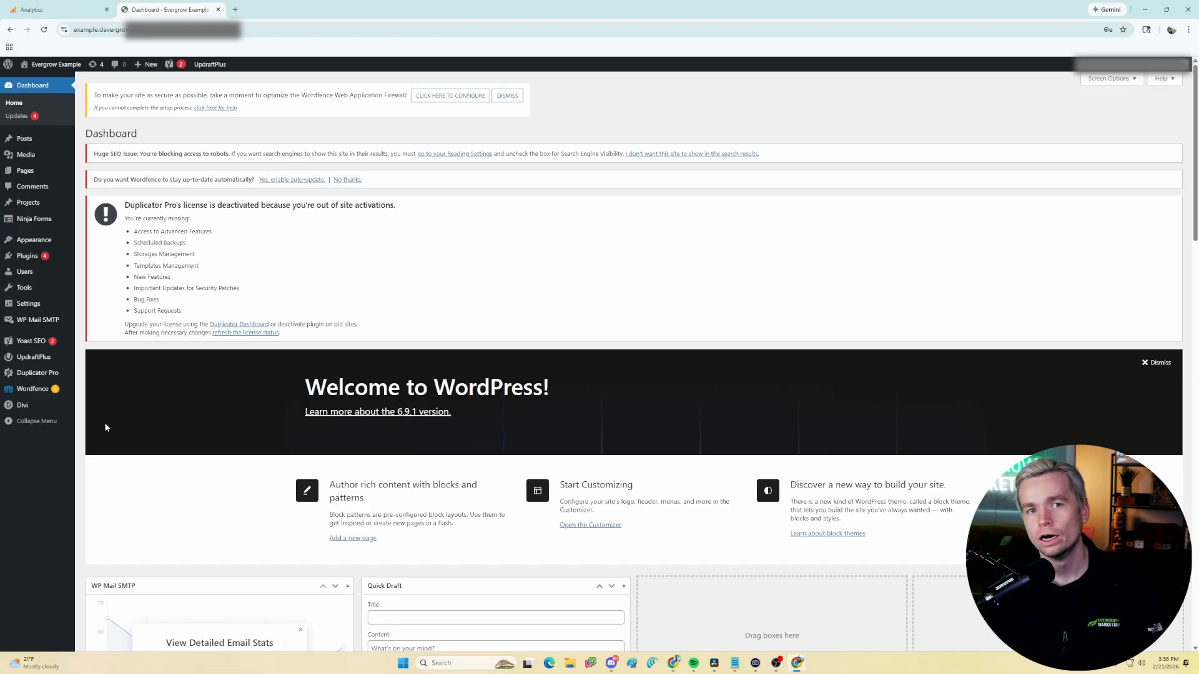
left_click(51, 10)
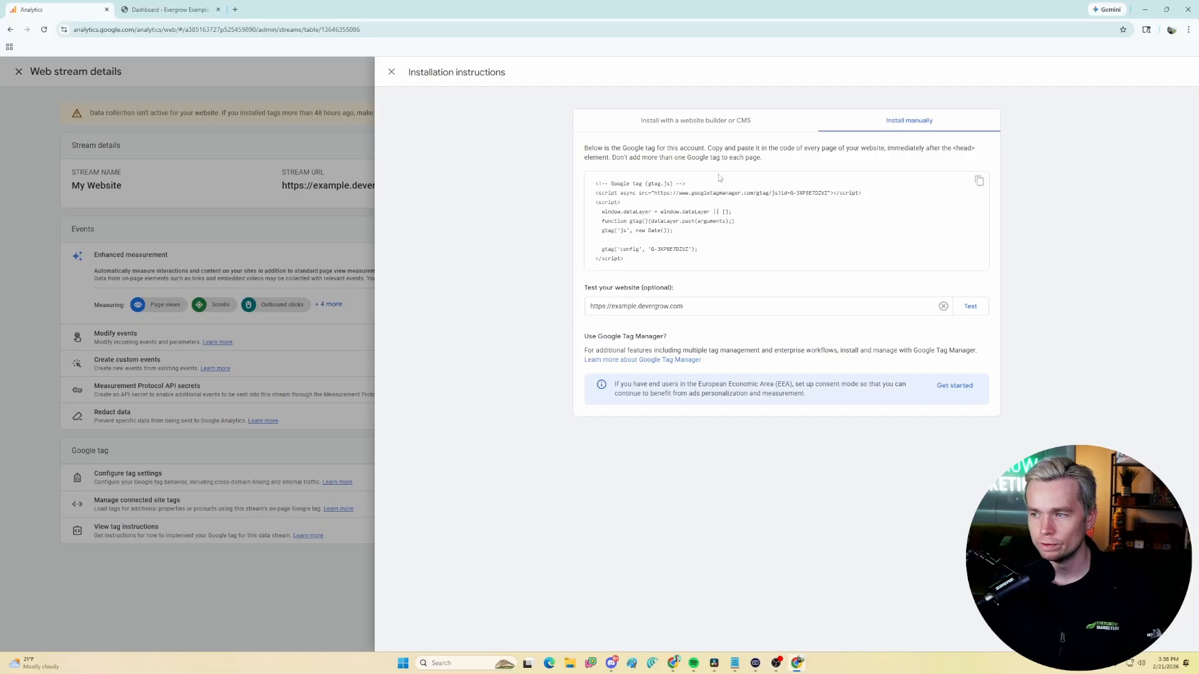
left_click(164, 9)
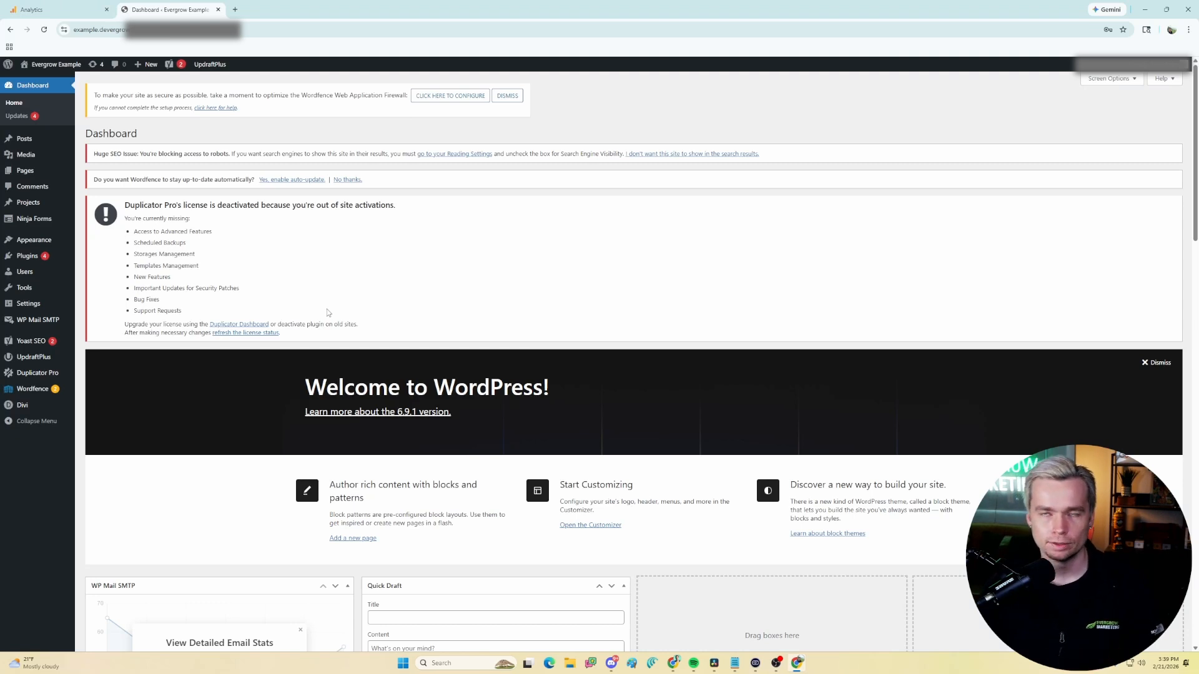
- Search the WordPress plugin directory for "code" and look through the code insertion plugins
mouse_move(34, 240)
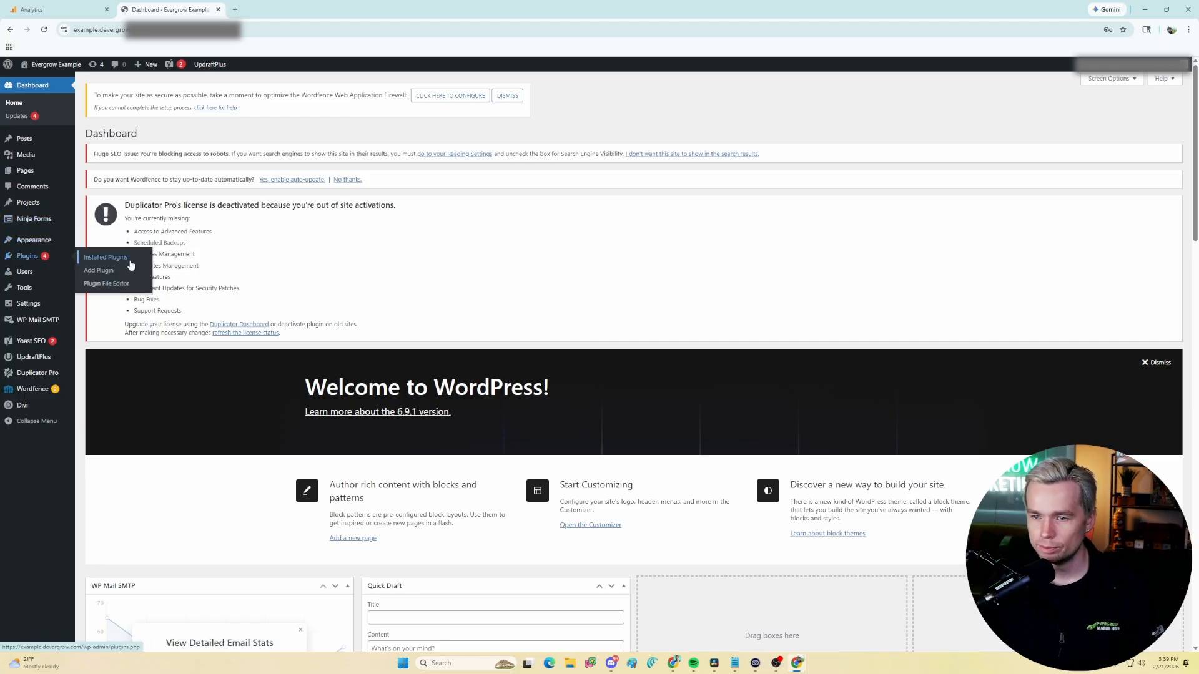
left_click(124, 259)
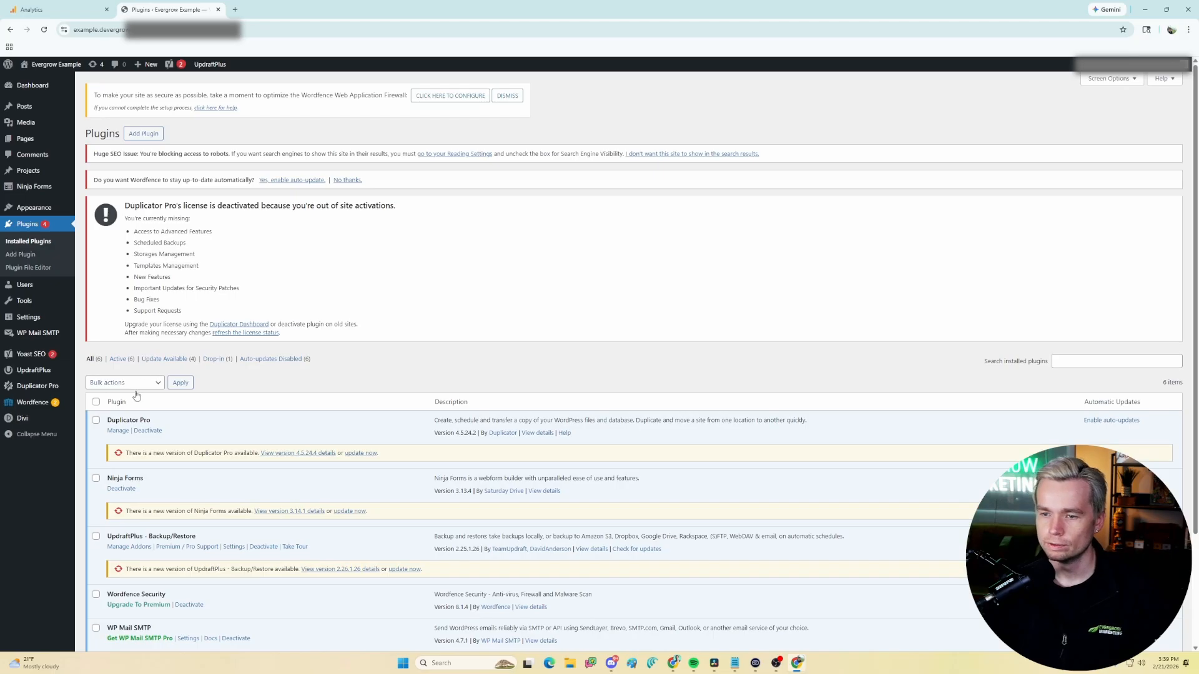
left_click(156, 135)
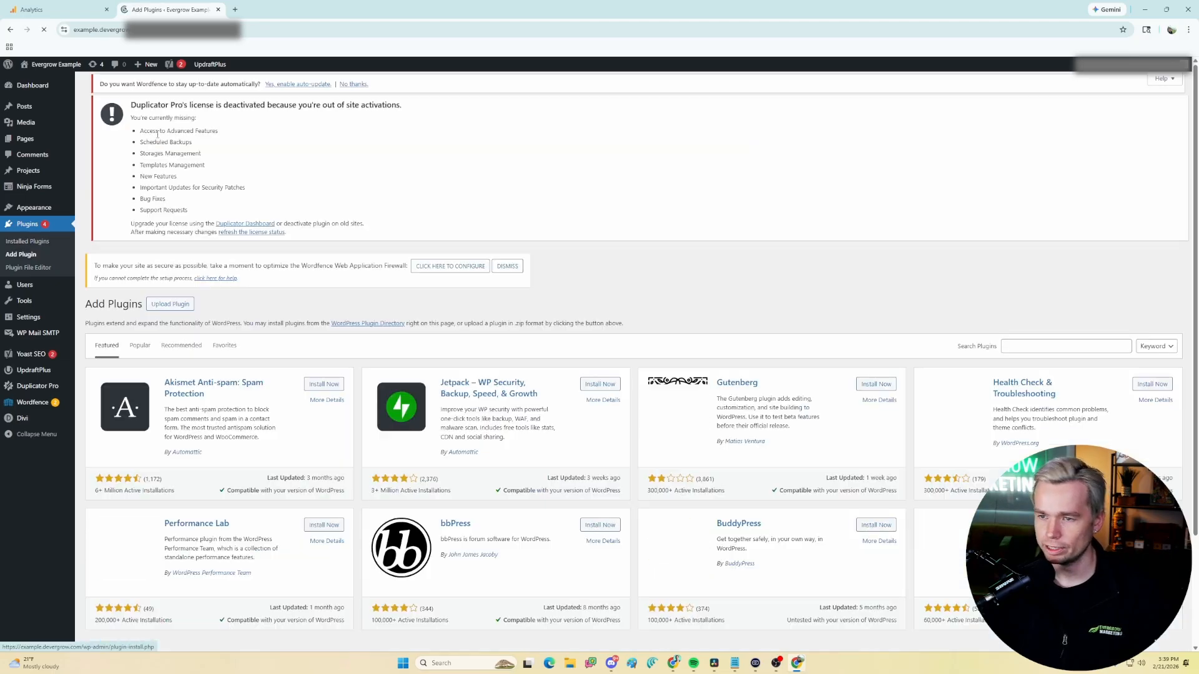
left_click(1063, 346)
type("h")
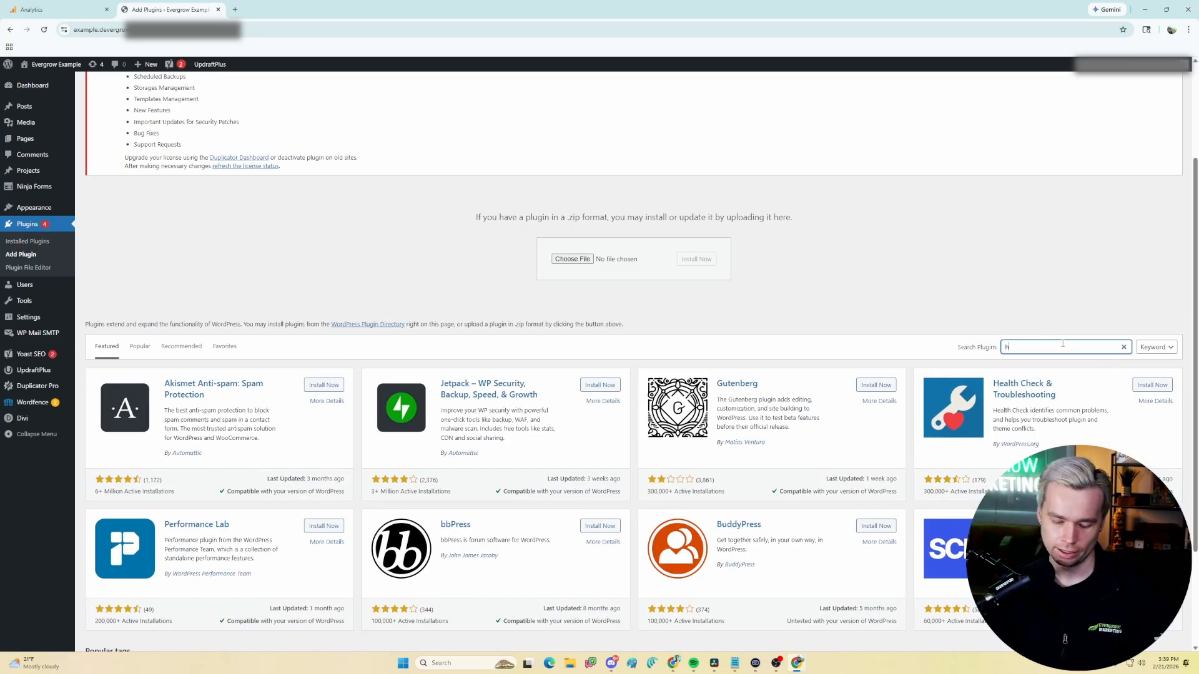
type("ode injec")
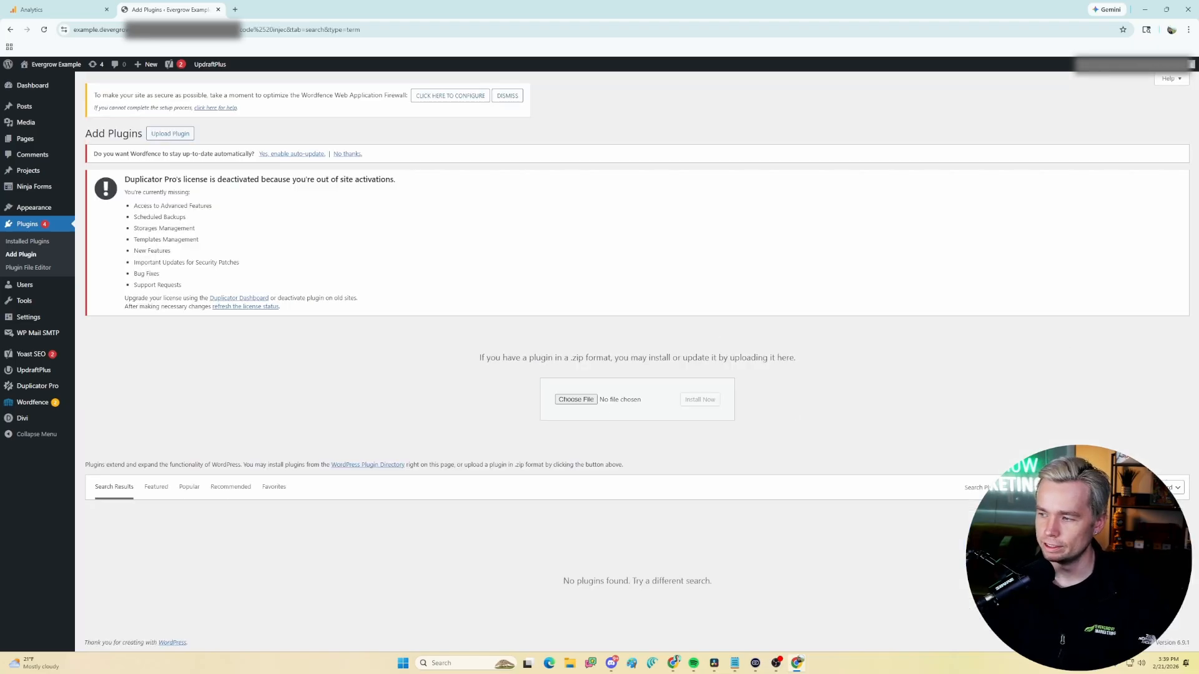
key("BackSpace")
key("BackSpace")
key("BackSpace")
key("BackSpace")
key("BackSpace")
key("BackSpace")
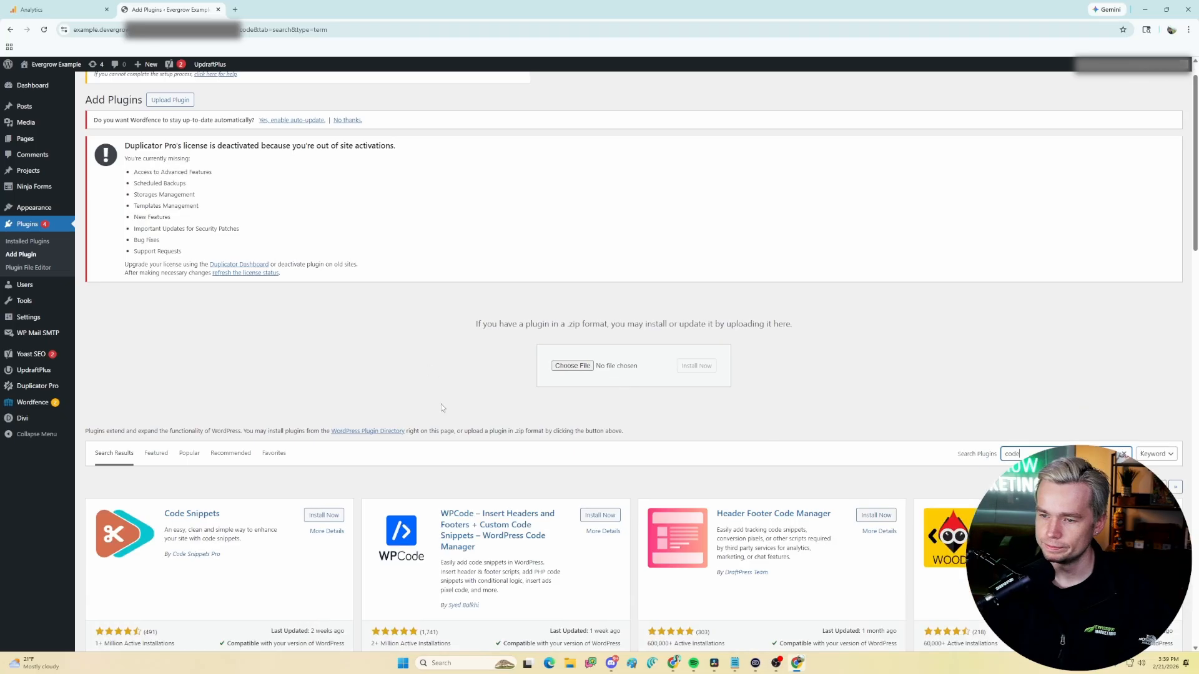
scroll(441, 404, "down", 4)
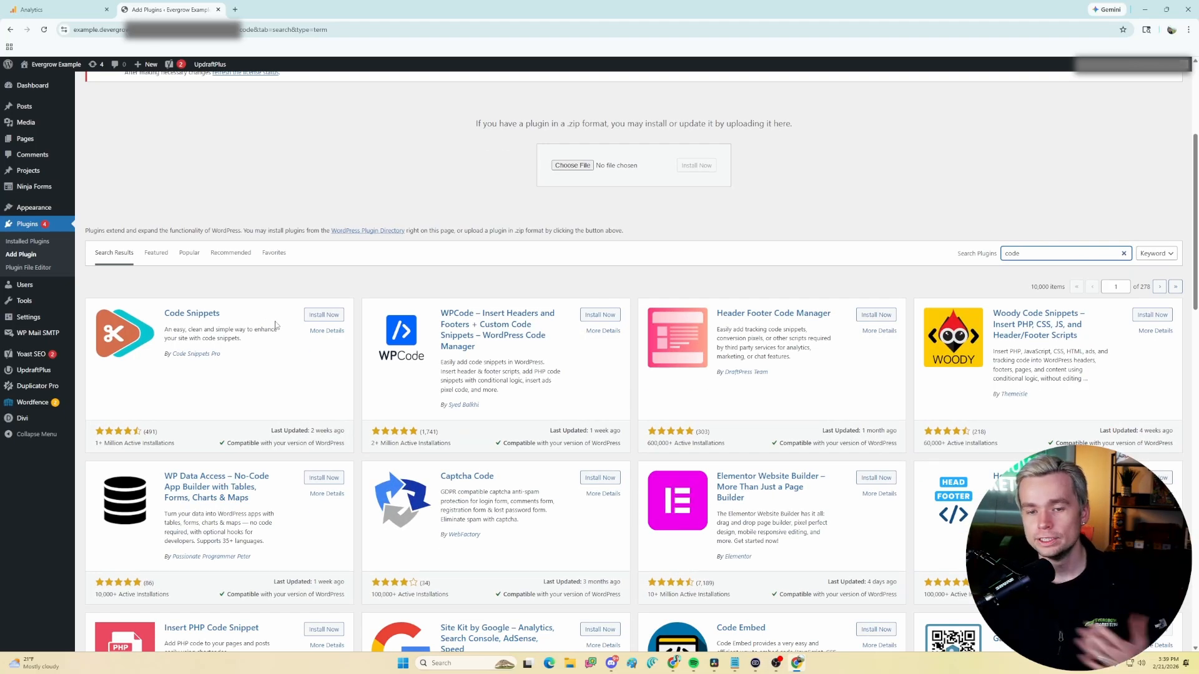
- Open the code integration settings in the Divi theme options and find the field for head code
mouse_move(49, 328)
mouse_move(23, 419)
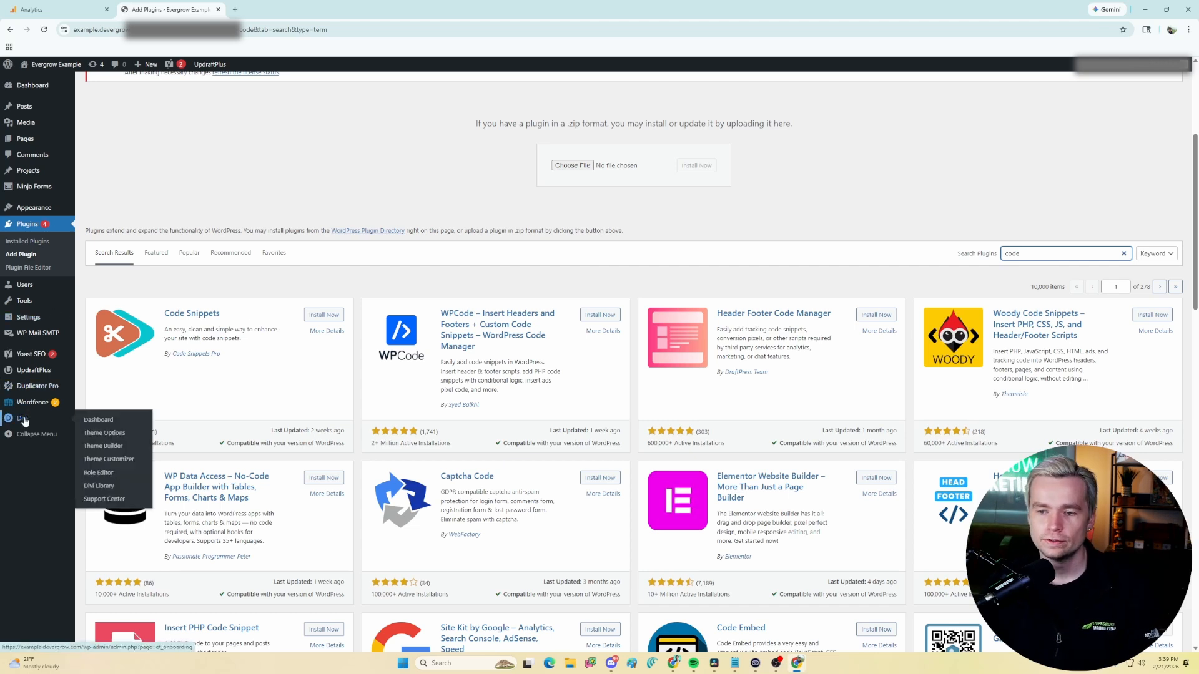
left_click(115, 434)
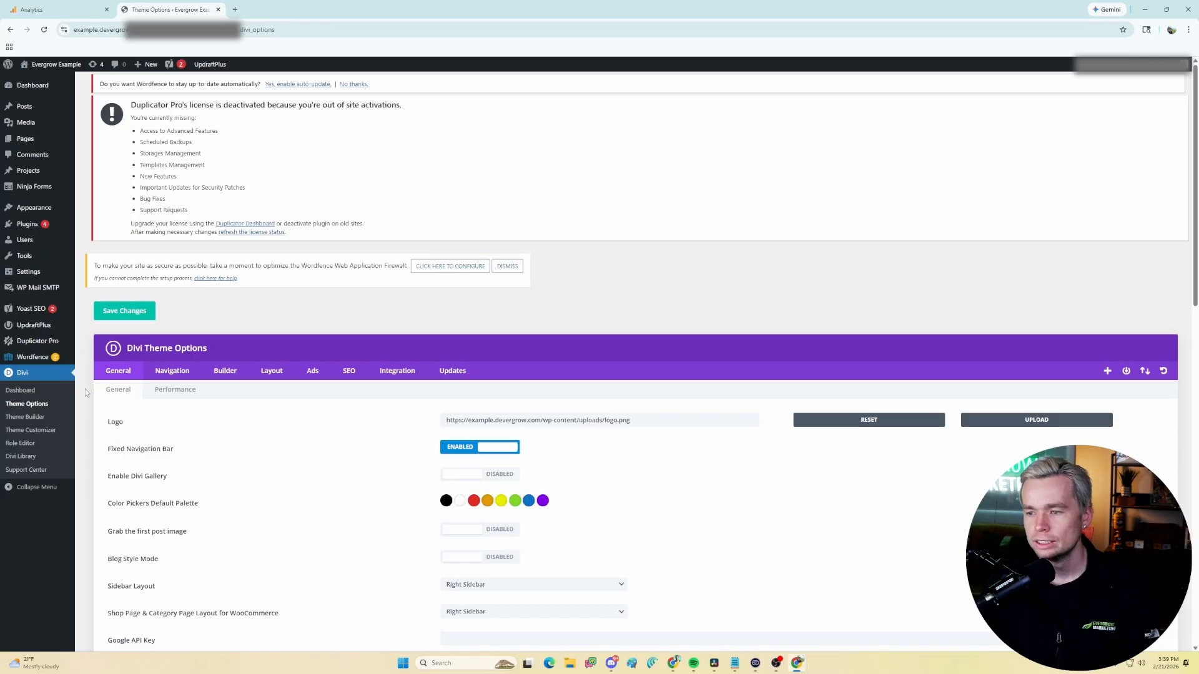
left_click(399, 372)
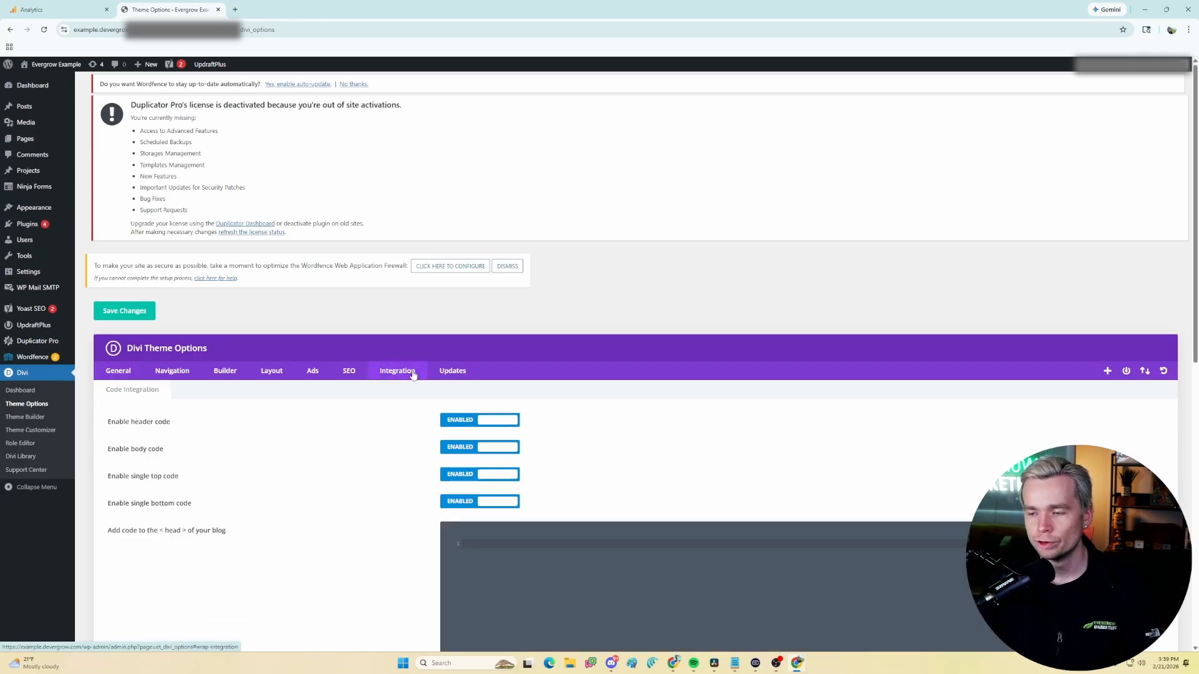
scroll(465, 392, "down", 2)
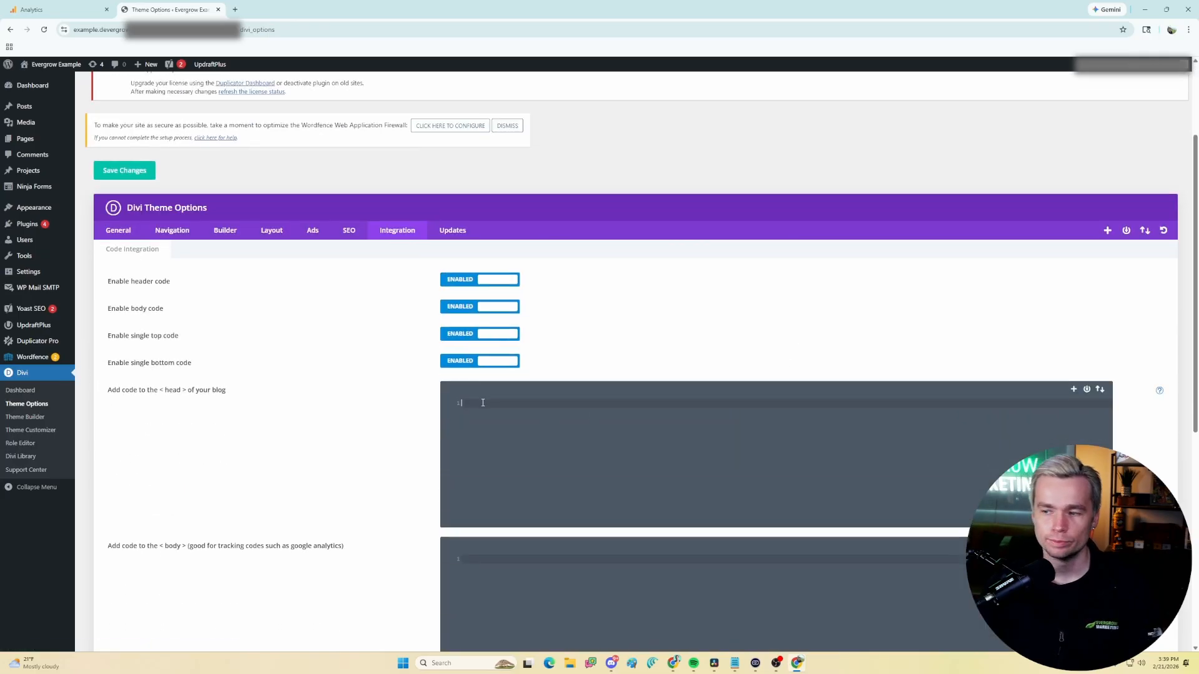
- Copy the Google tag snippet from the Analytics installation instructions and paste it into Divi's head code field
left_click(59, 15)
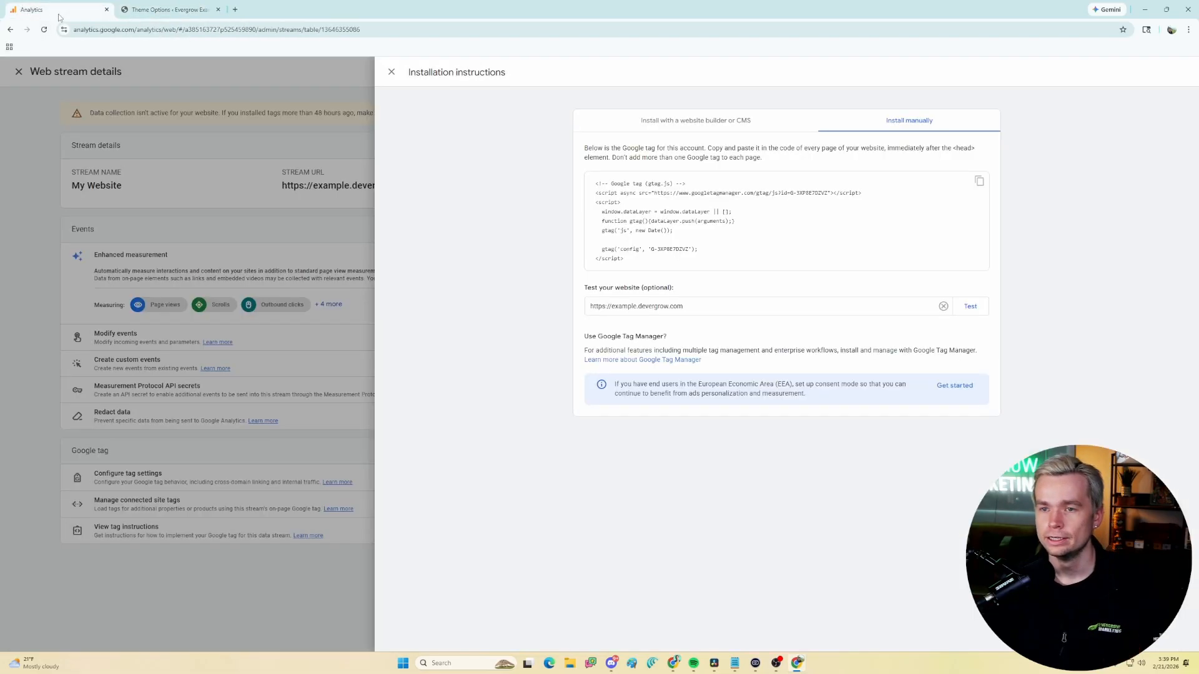
left_click(980, 182)
left_click(168, 10)
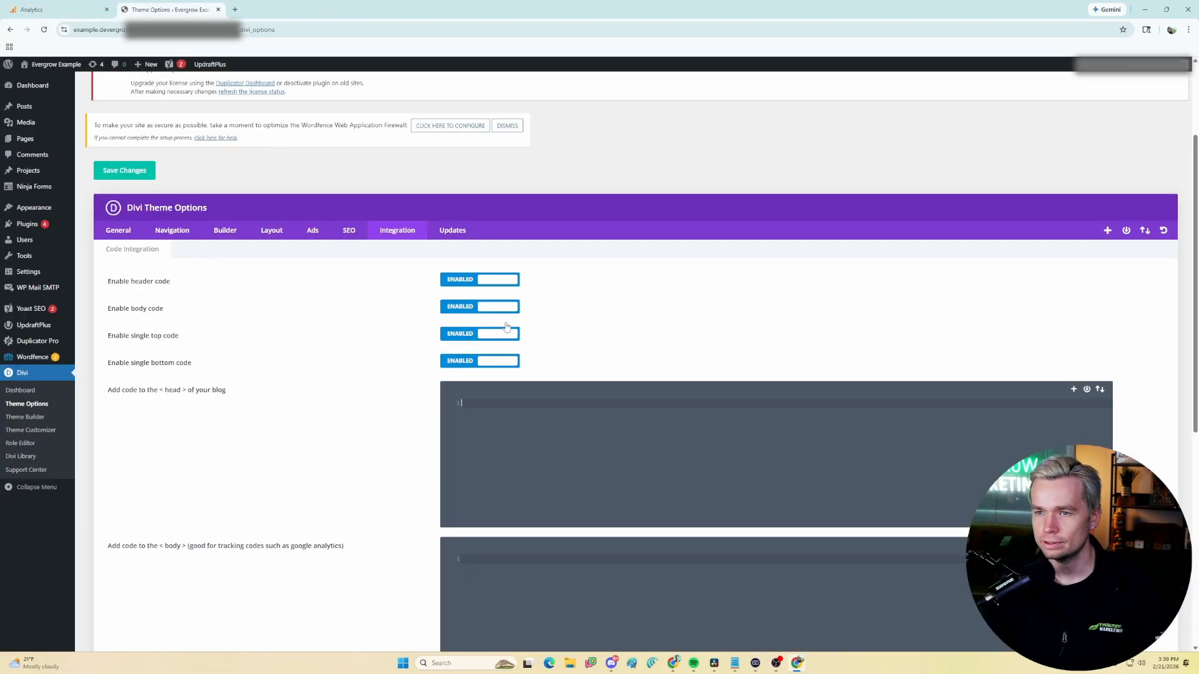
key("ctrl+v")
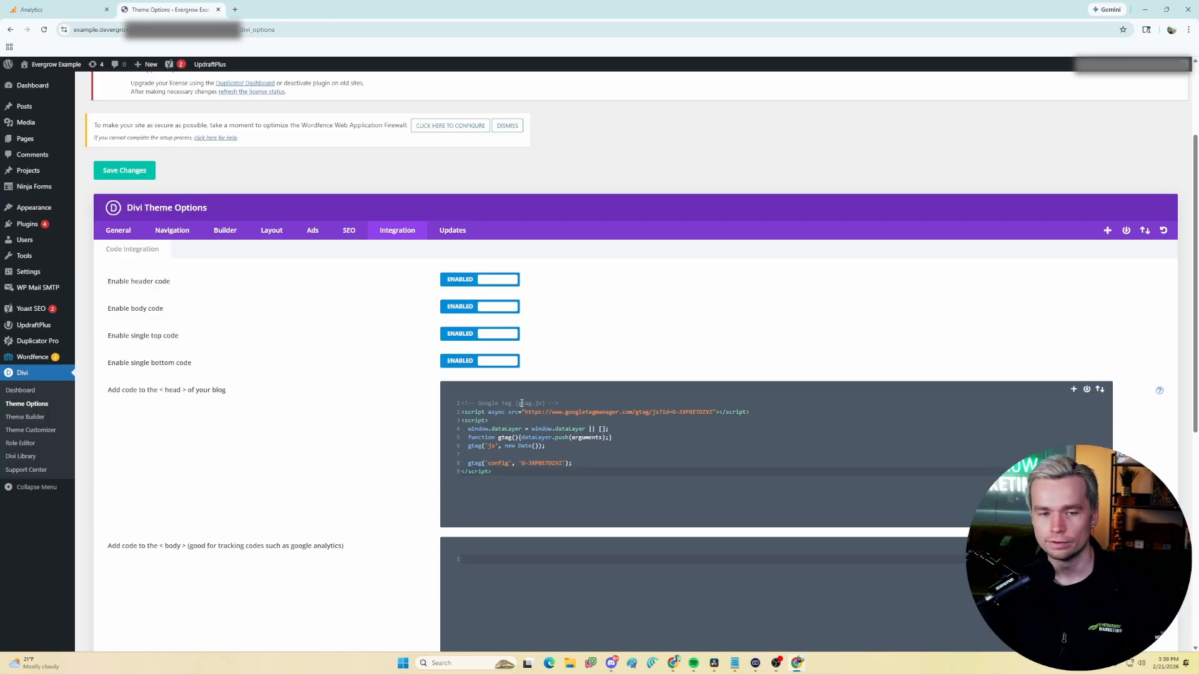
left_click_drag(109, 392, 226, 401)
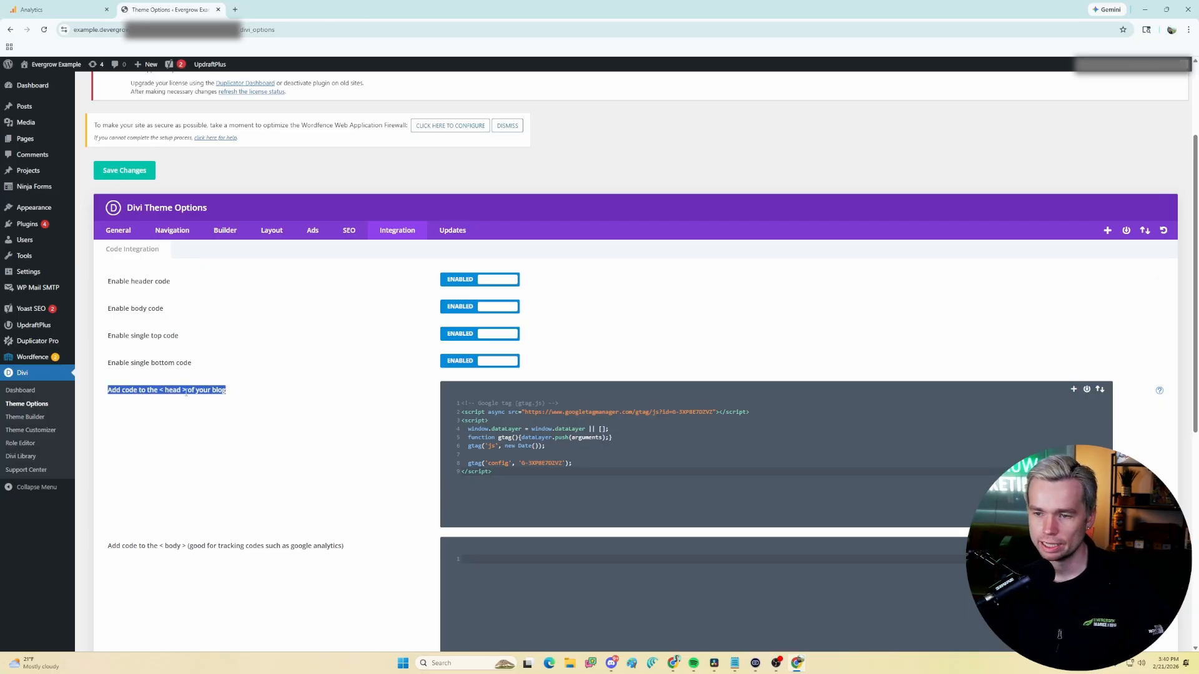
left_click(231, 393)
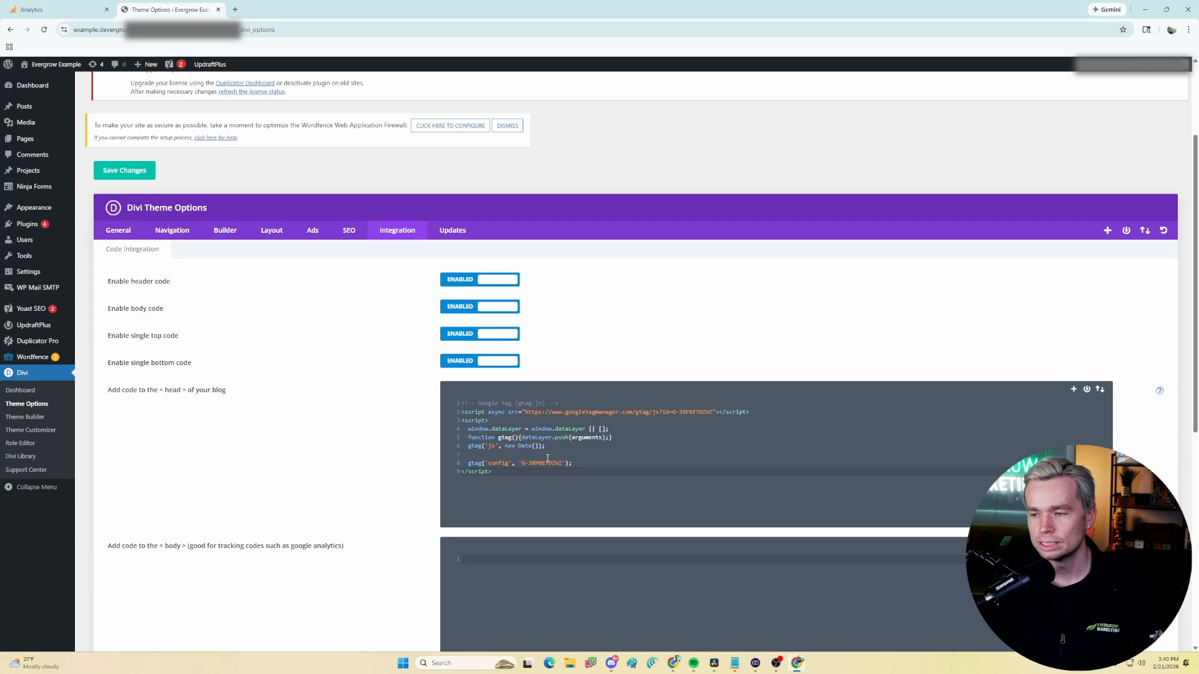
scroll(466, 278, "down", 7)
left_click(135, 612)
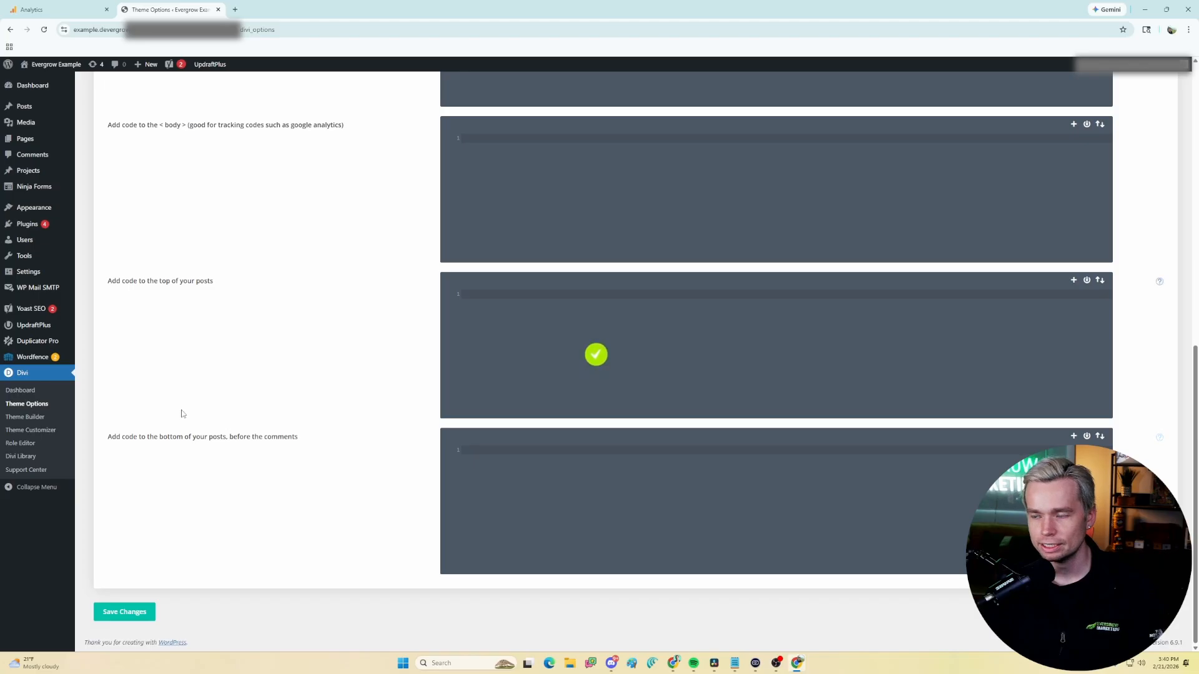
scroll(272, 431, "up", 9)
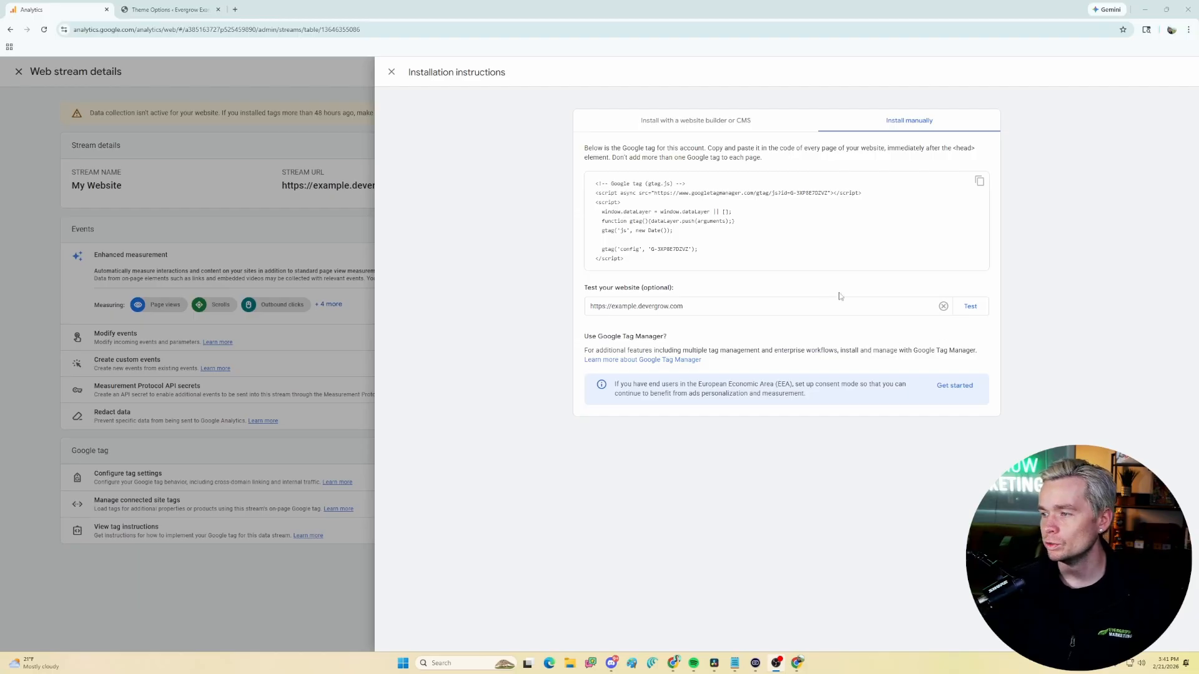
left_click(970, 308)
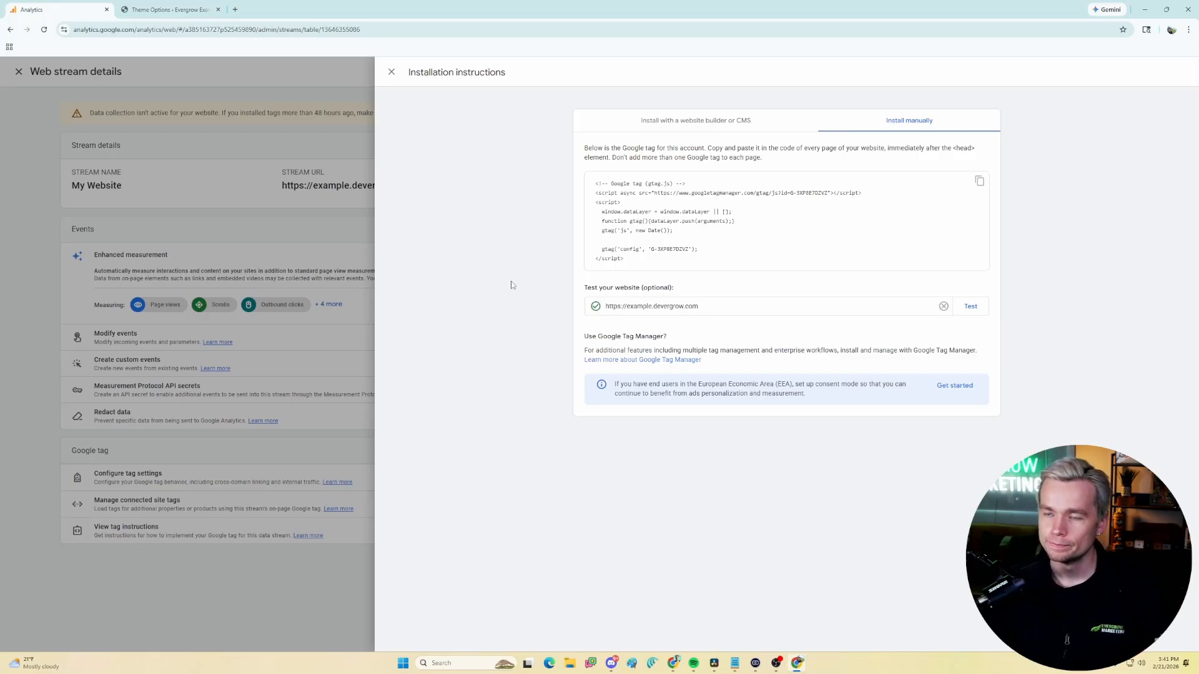
- Search the web for "tag assistant" in a new browser tab and open Google Tag Assistant
left_click(236, 10)
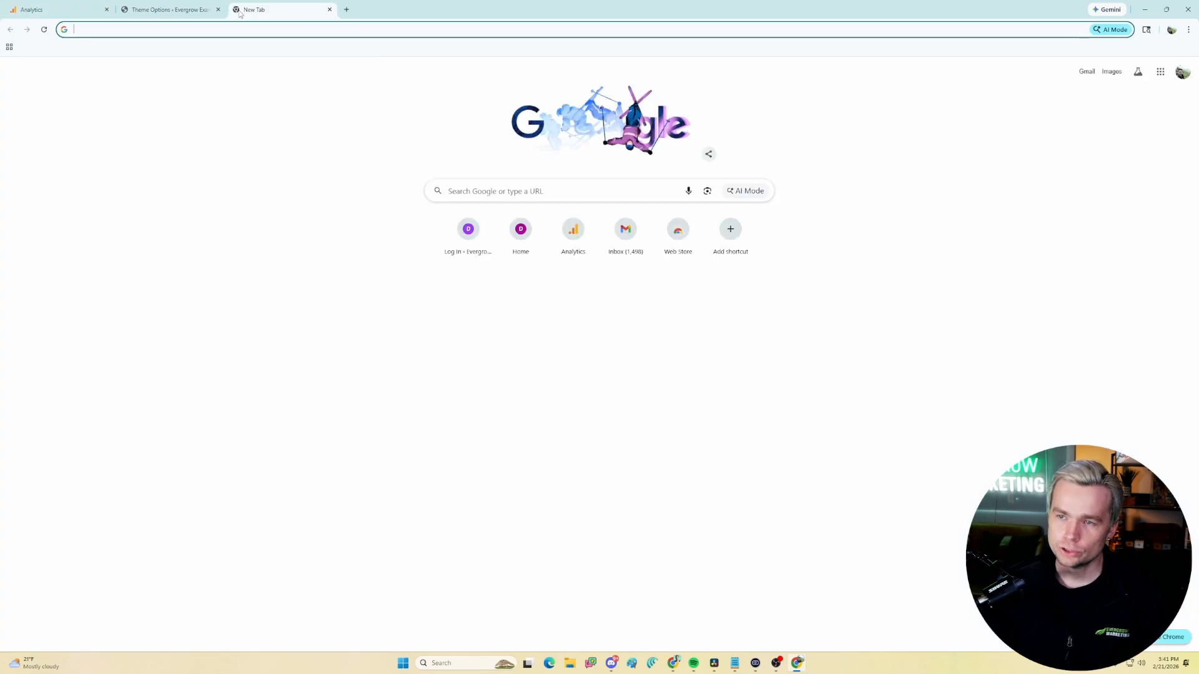
type("tag assistant")
key("Return")
left_click(193, 141)
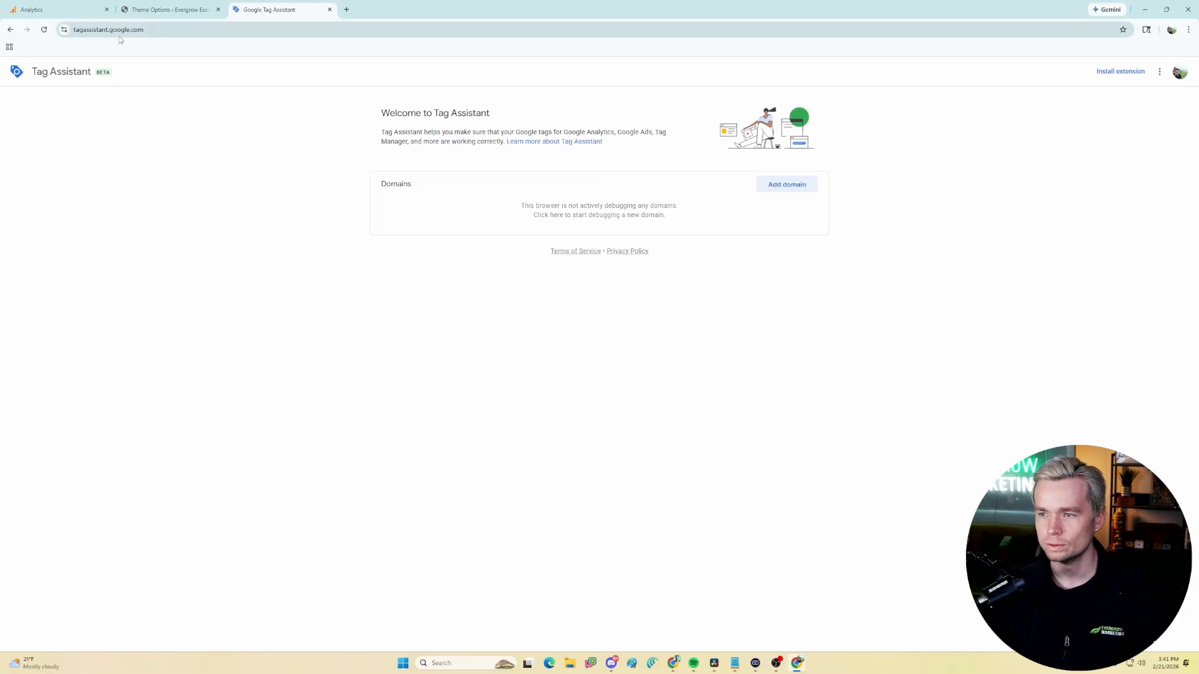
left_click(784, 186)
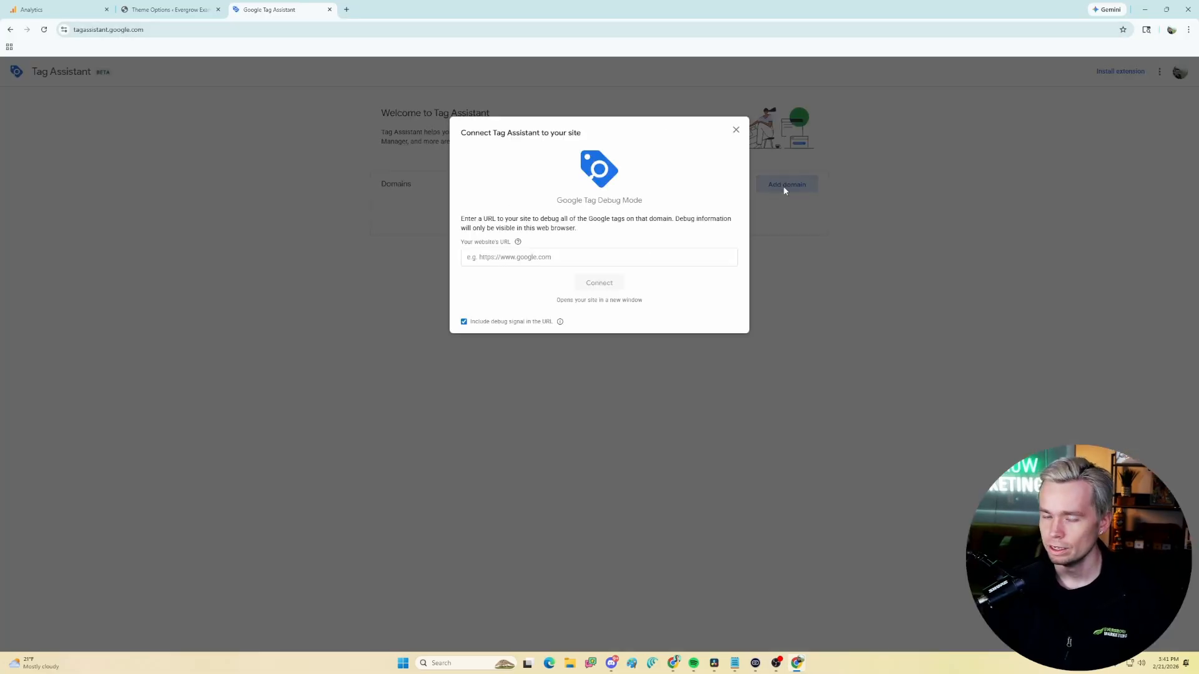
left_click(609, 263)
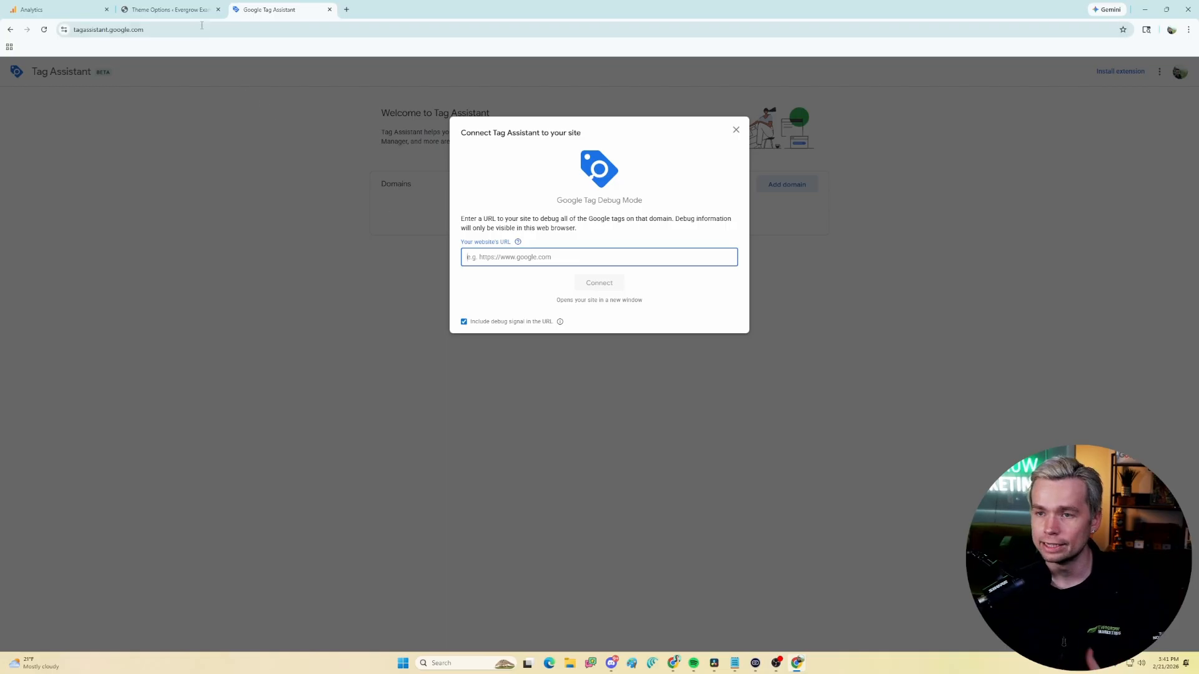
left_click(165, 10)
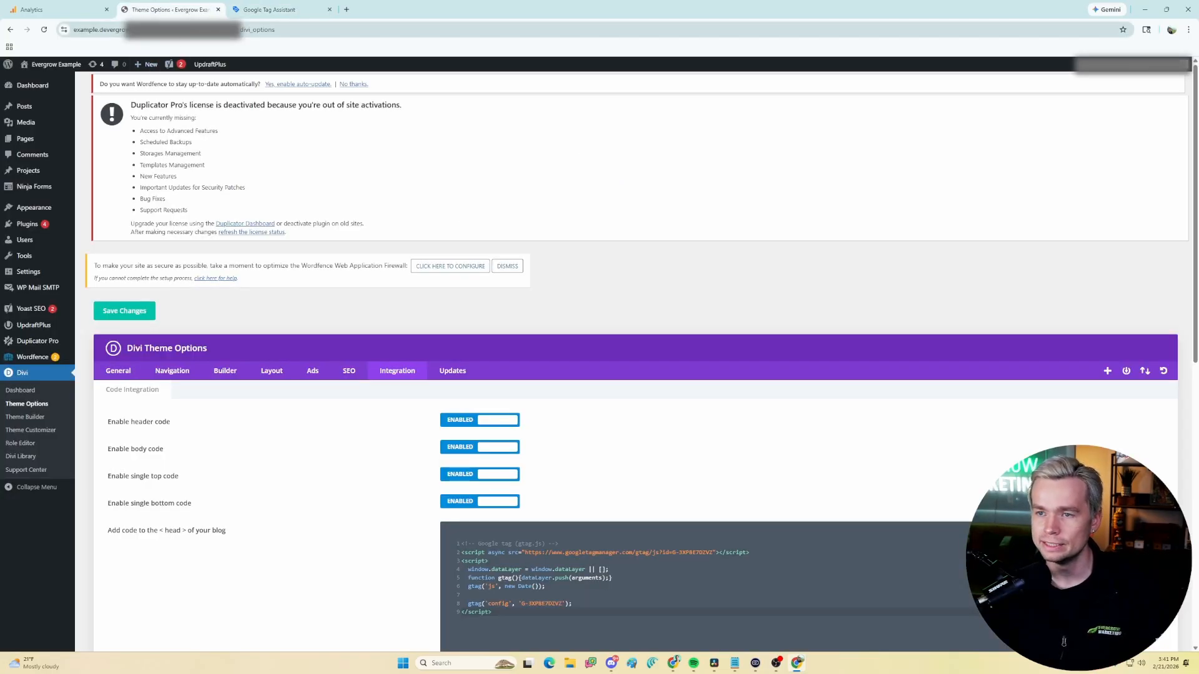
left_click(94, 29)
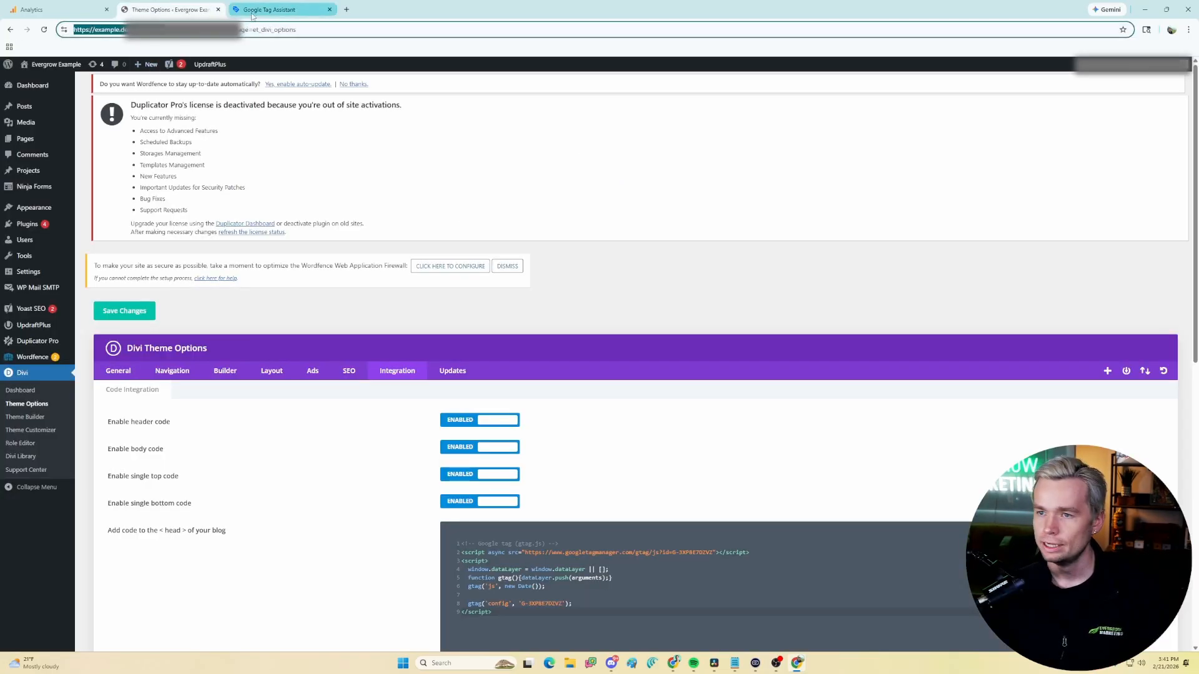
left_click(263, 10)
key("ctrl+v")
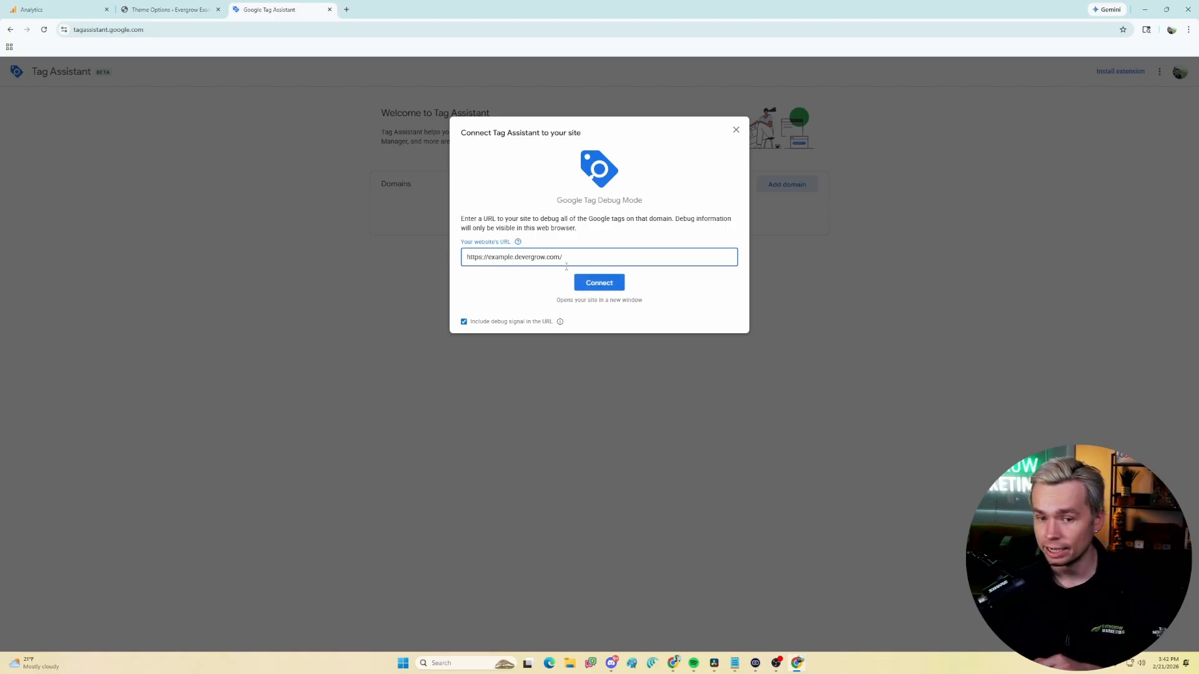
left_click(599, 283)
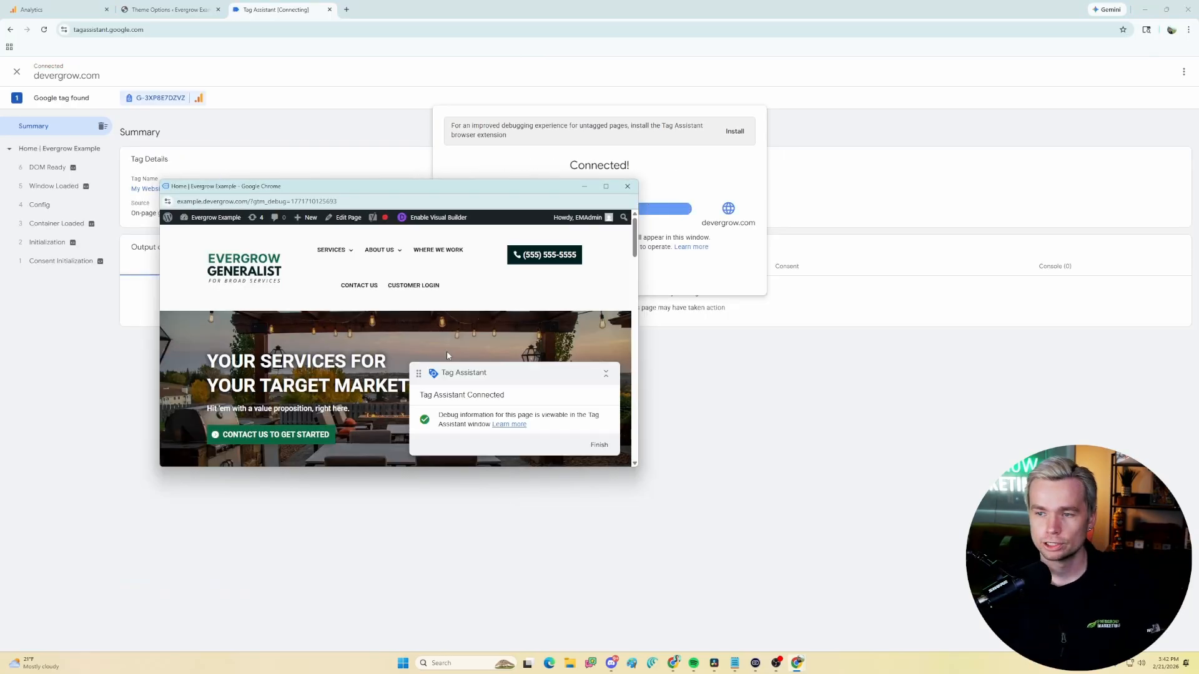
- Visit the About Us and Where We Work pages in the debug window, close it and continue to the Tag Assistant summary
scroll(385, 270, "down", 3)
scroll(386, 270, "up", 5)
scroll(340, 290, "down", 1)
scroll(350, 294, "up", 1)
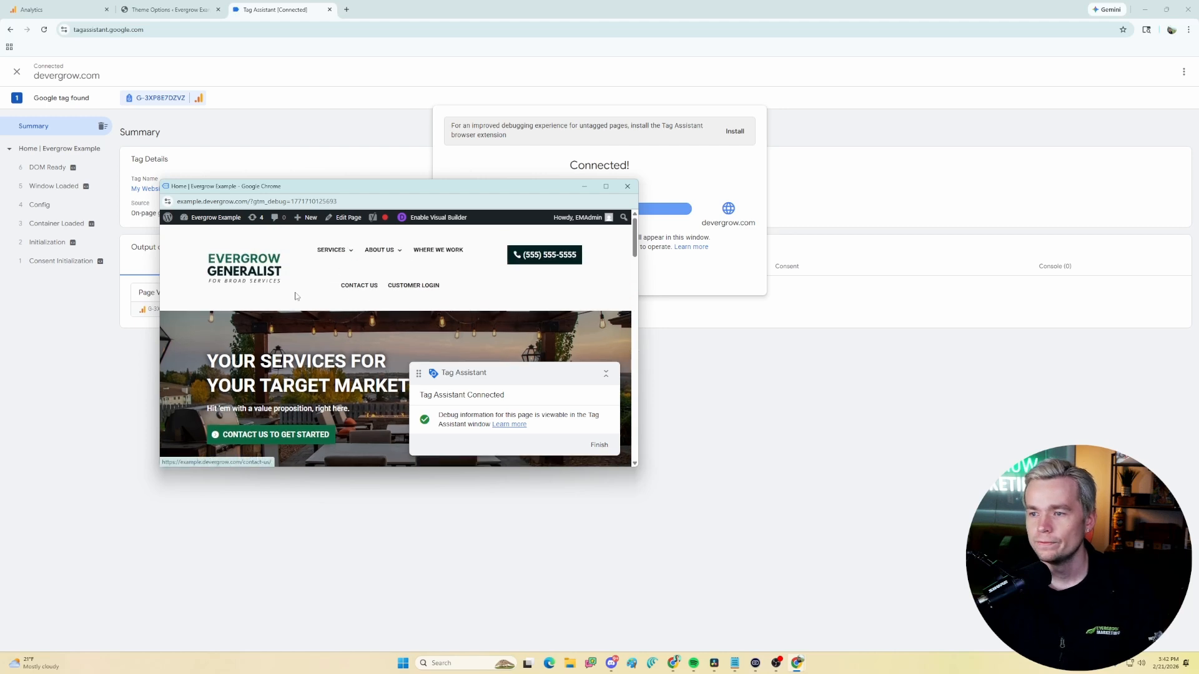
left_click(383, 251)
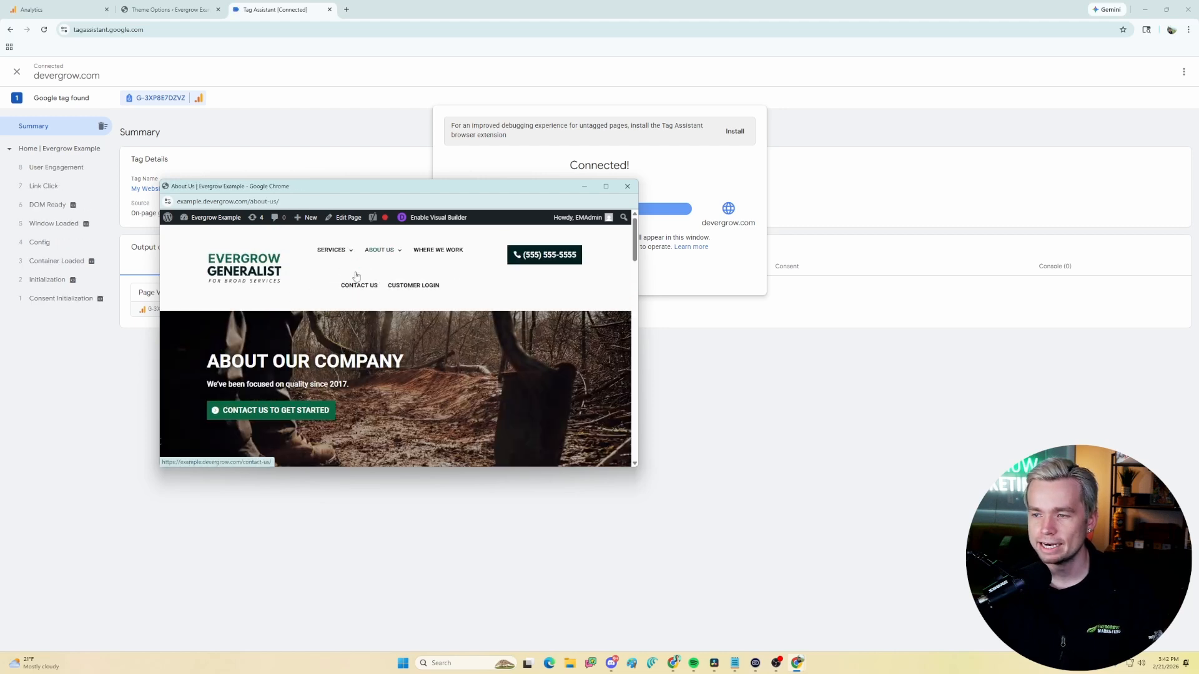
left_click(442, 250)
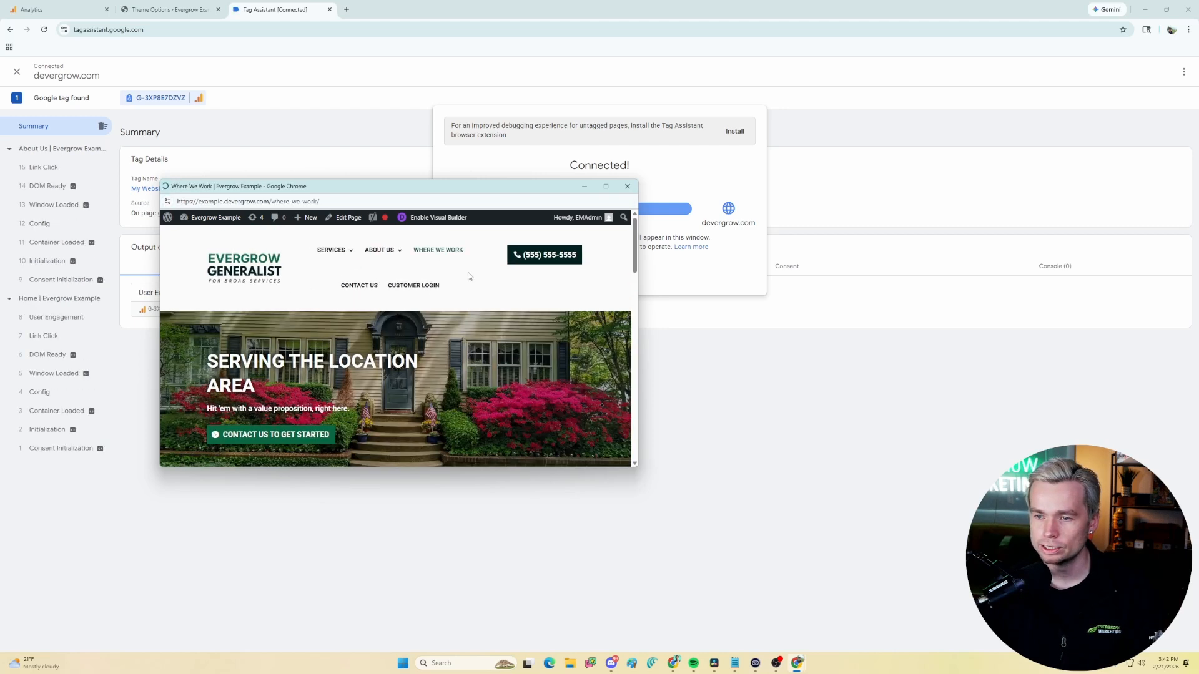
left_click(627, 186)
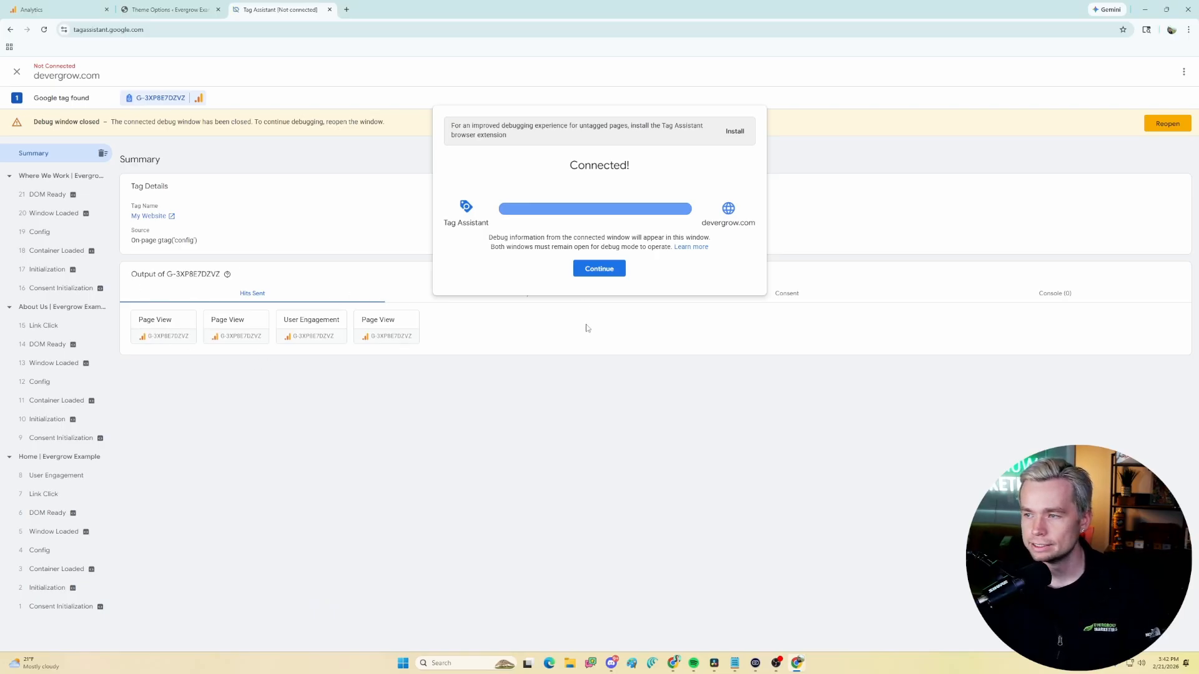
left_click(606, 270)
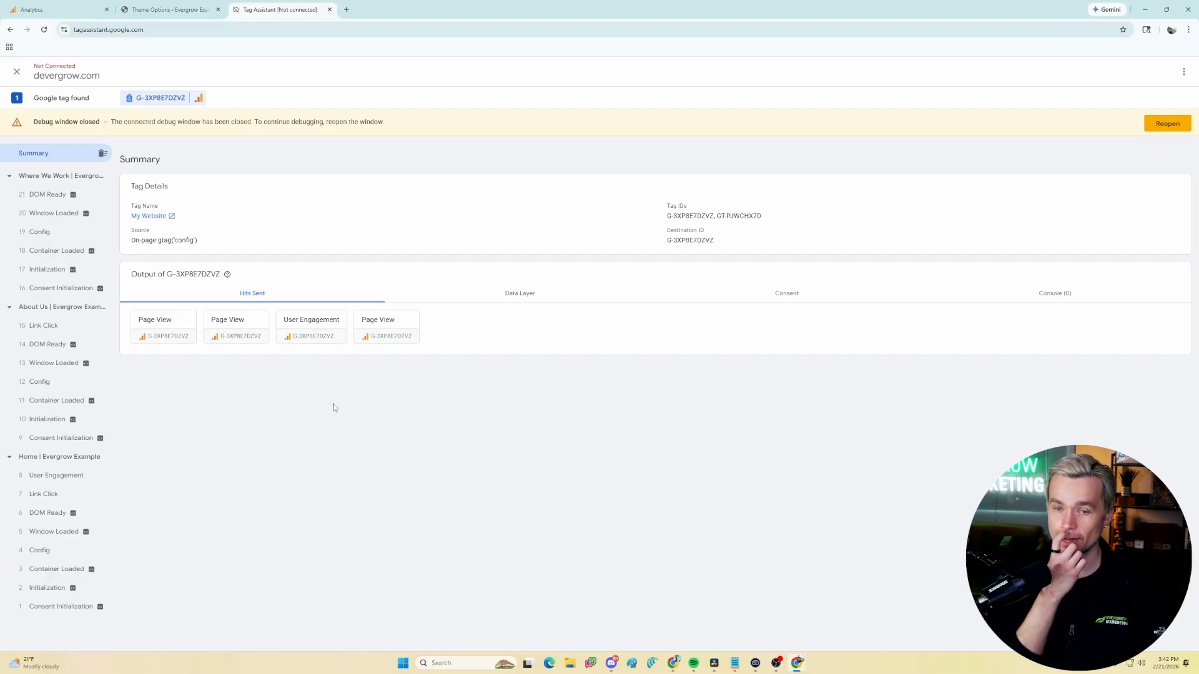
- Return to Google Analytics, leave the installation instructions and web stream details, and open the Realtime pages report
left_click(73, 12)
left_click(286, 182)
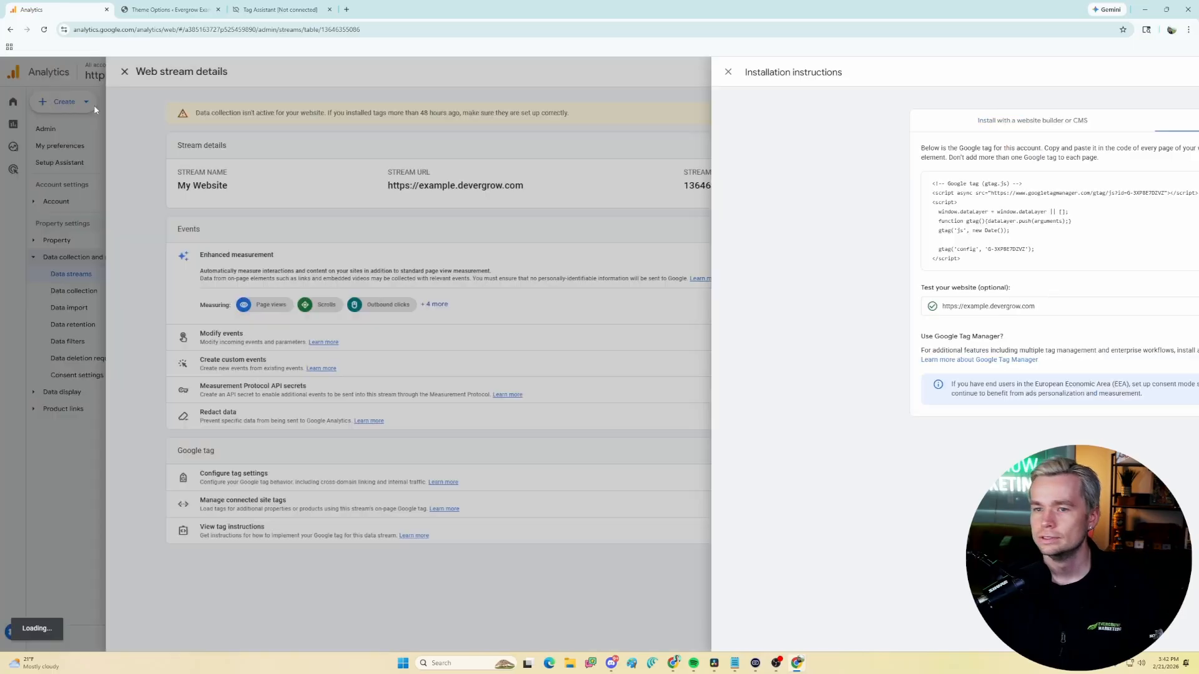
left_click(259, 71)
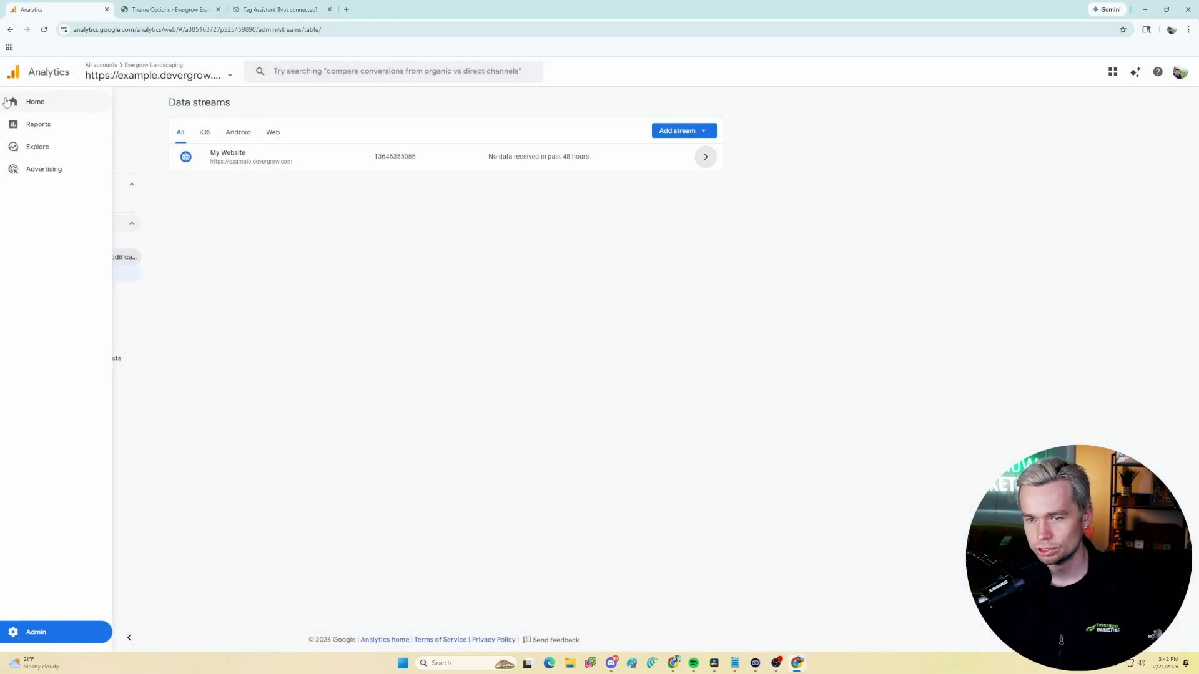
left_click(25, 125)
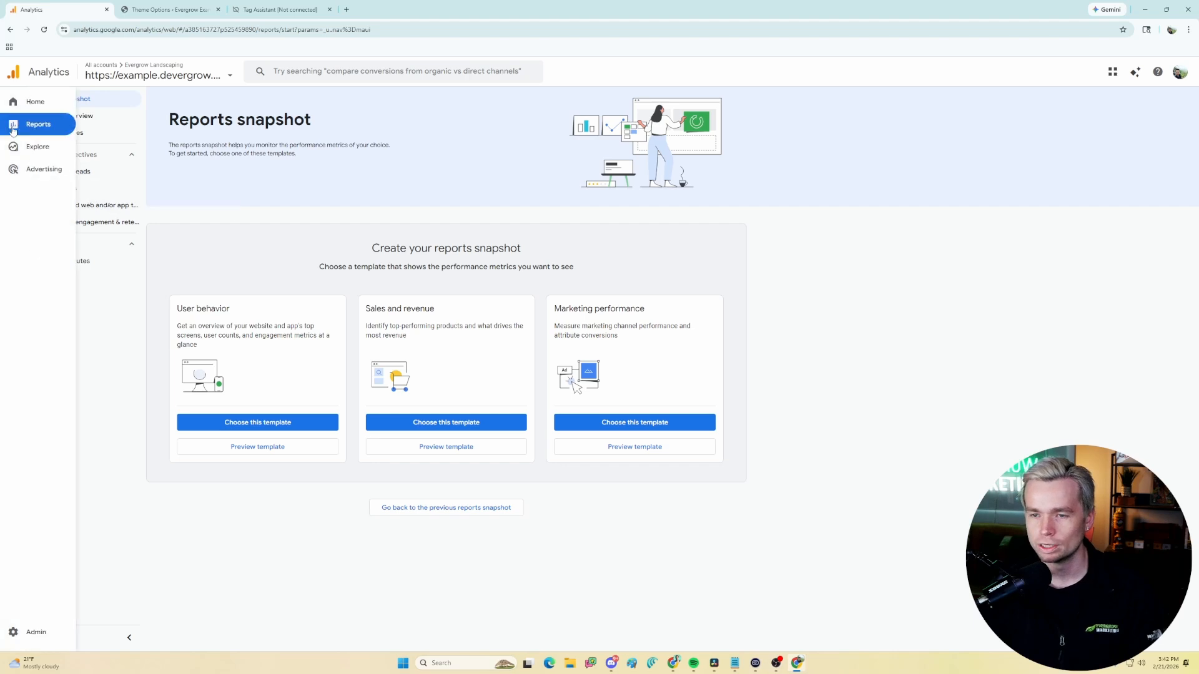
mouse_move(13, 116)
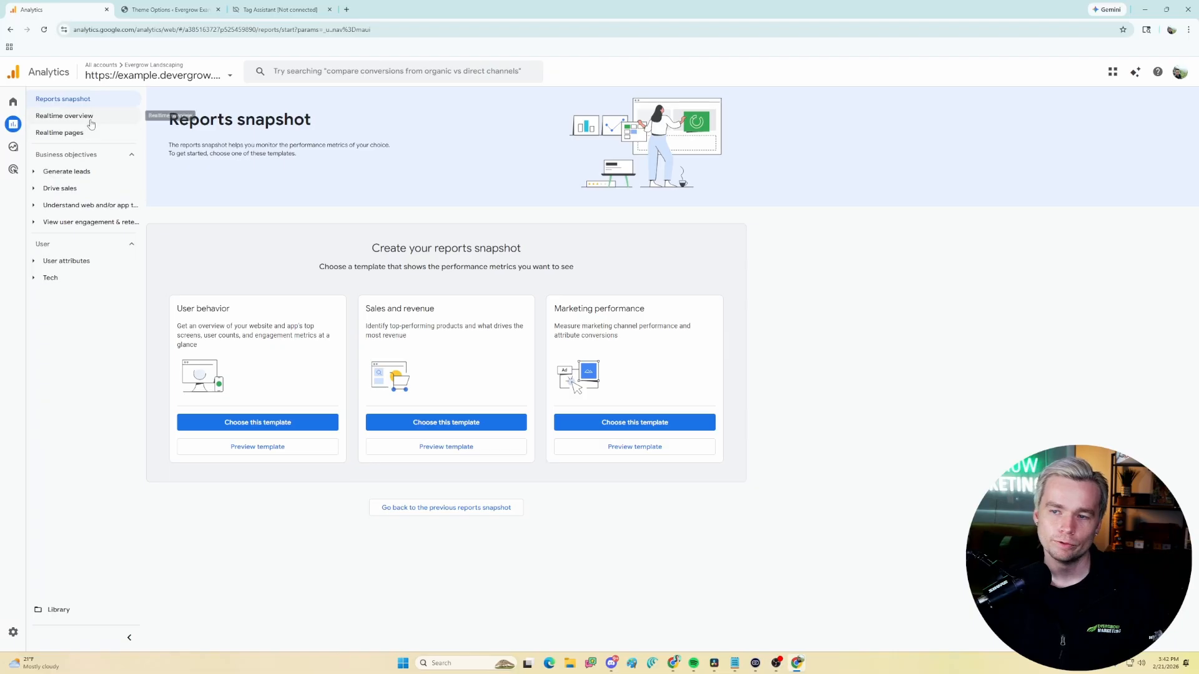
left_click(90, 139)
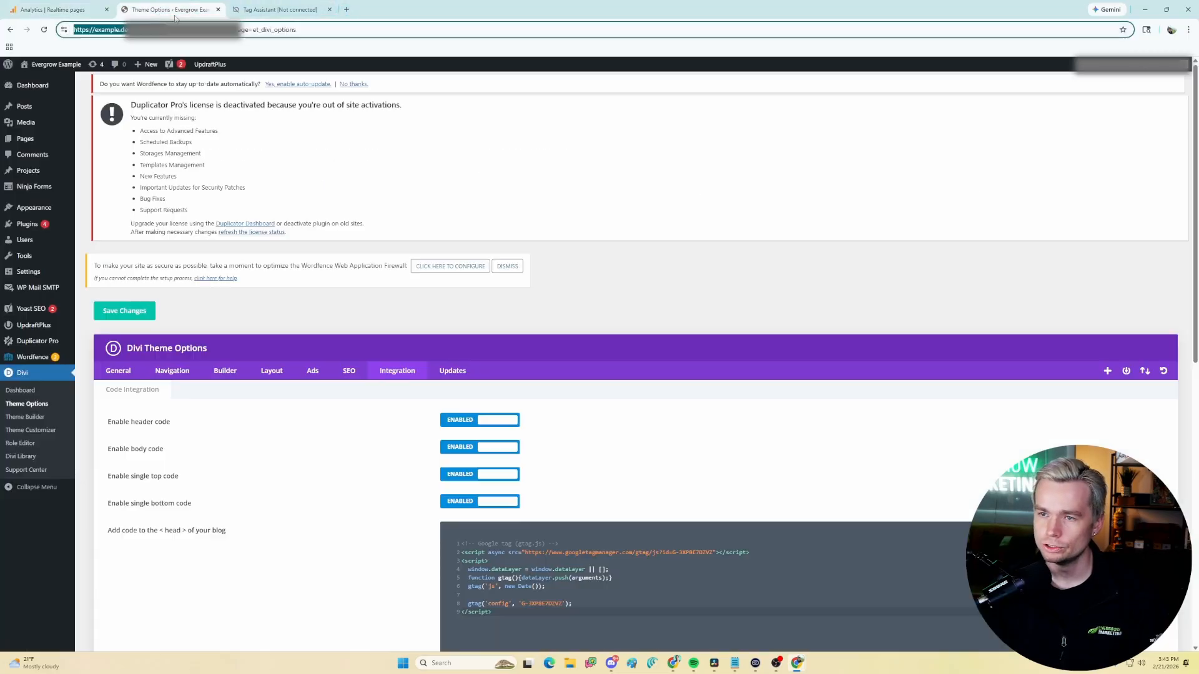
- Switch back to the WordPress admin of the example website and open its dashboard
left_click(181, 10)
left_click(42, 81)
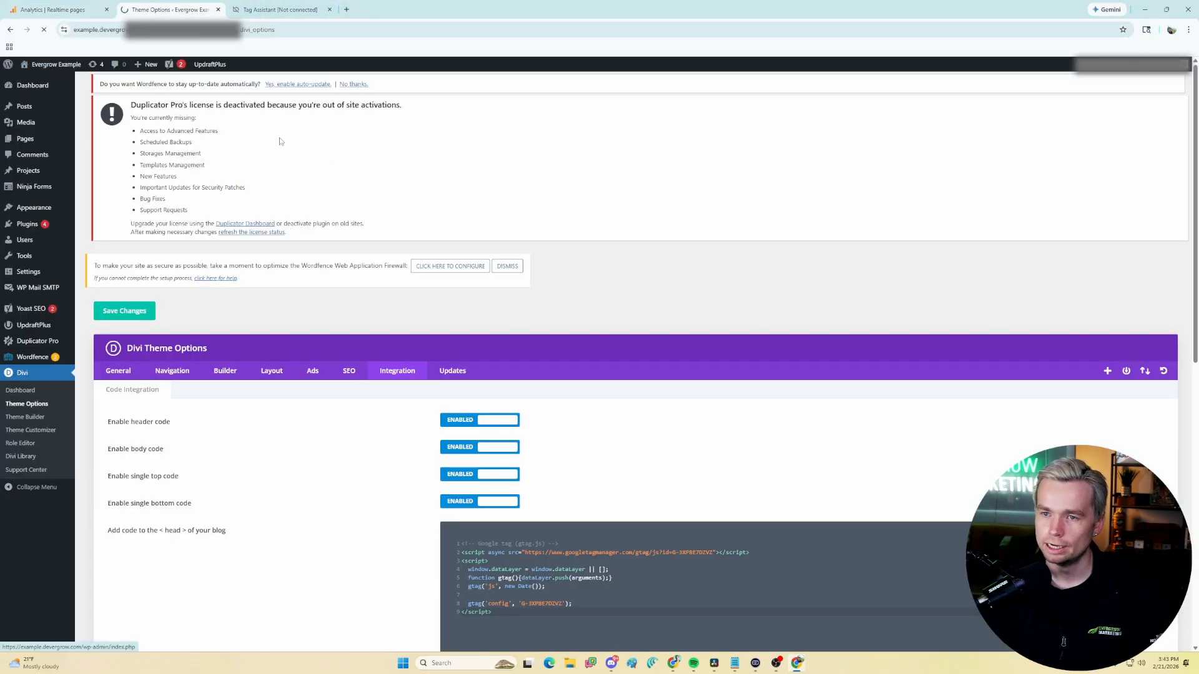
left_click(574, 110)
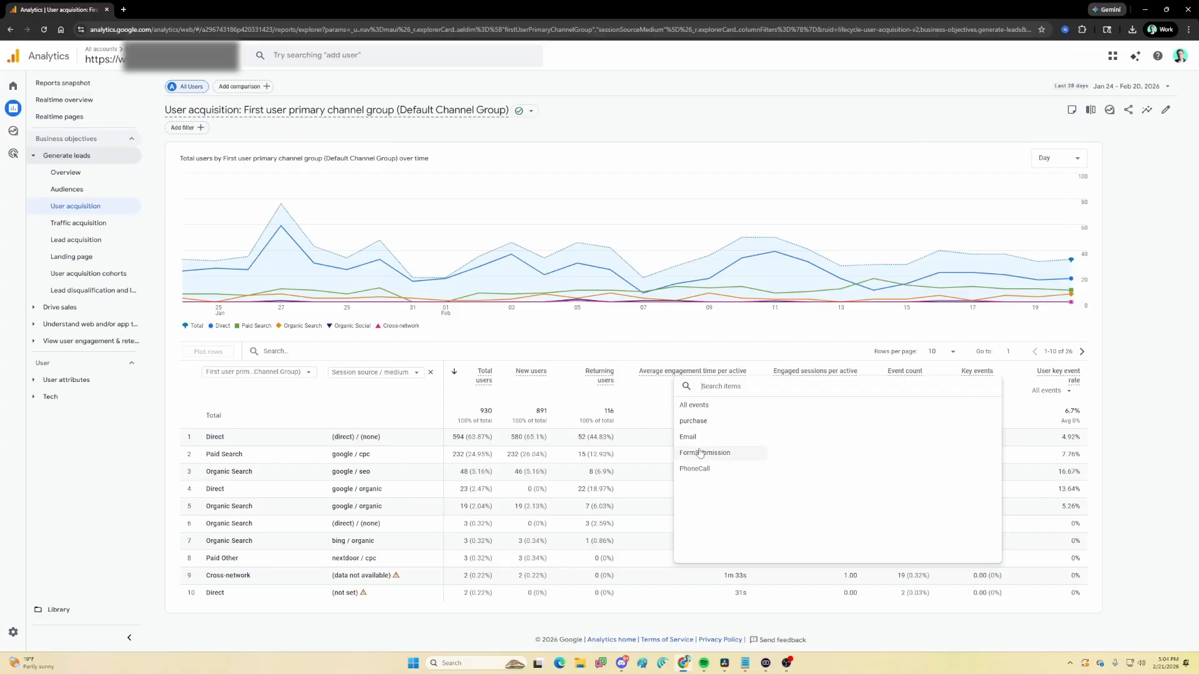
- Limit the key events in the User acquisition report to FormSubmission and set the date range to the last 90 days
left_click(700, 452)
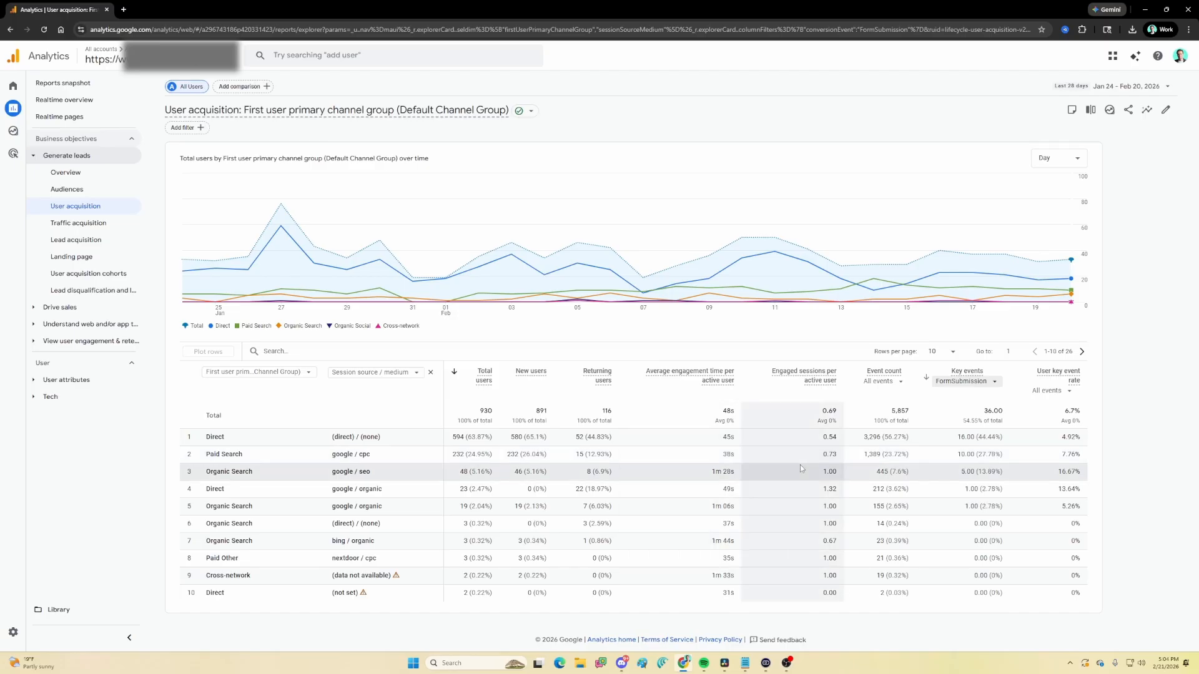
left_click(1156, 88)
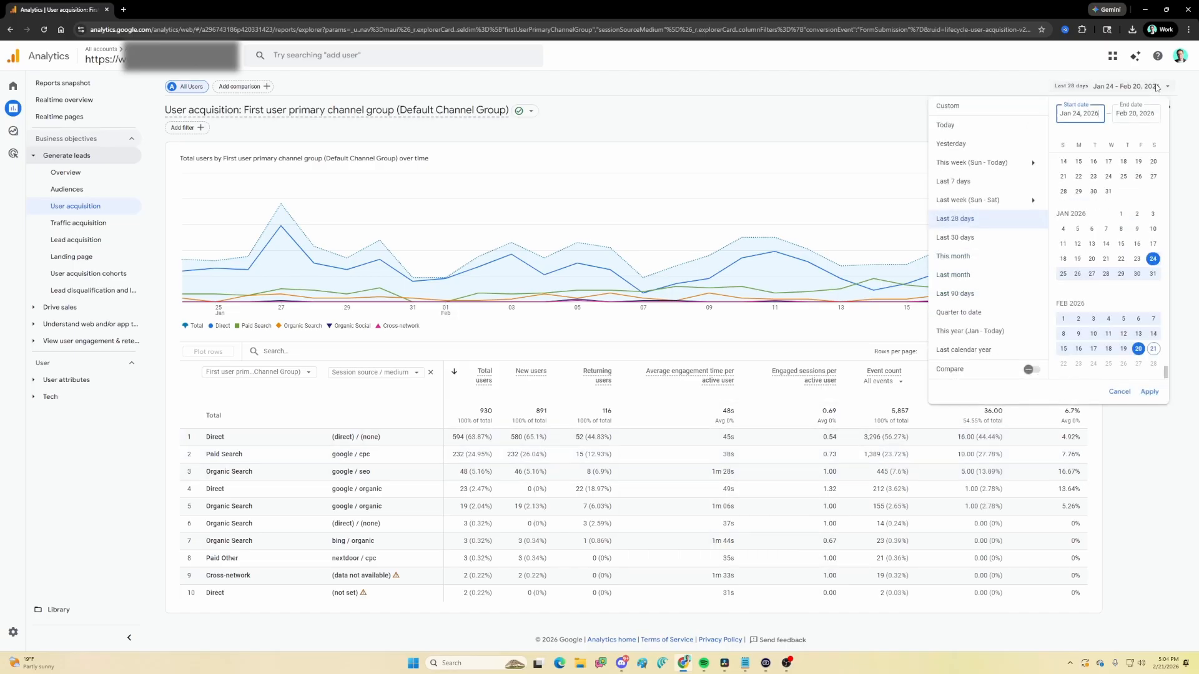
left_click(972, 294)
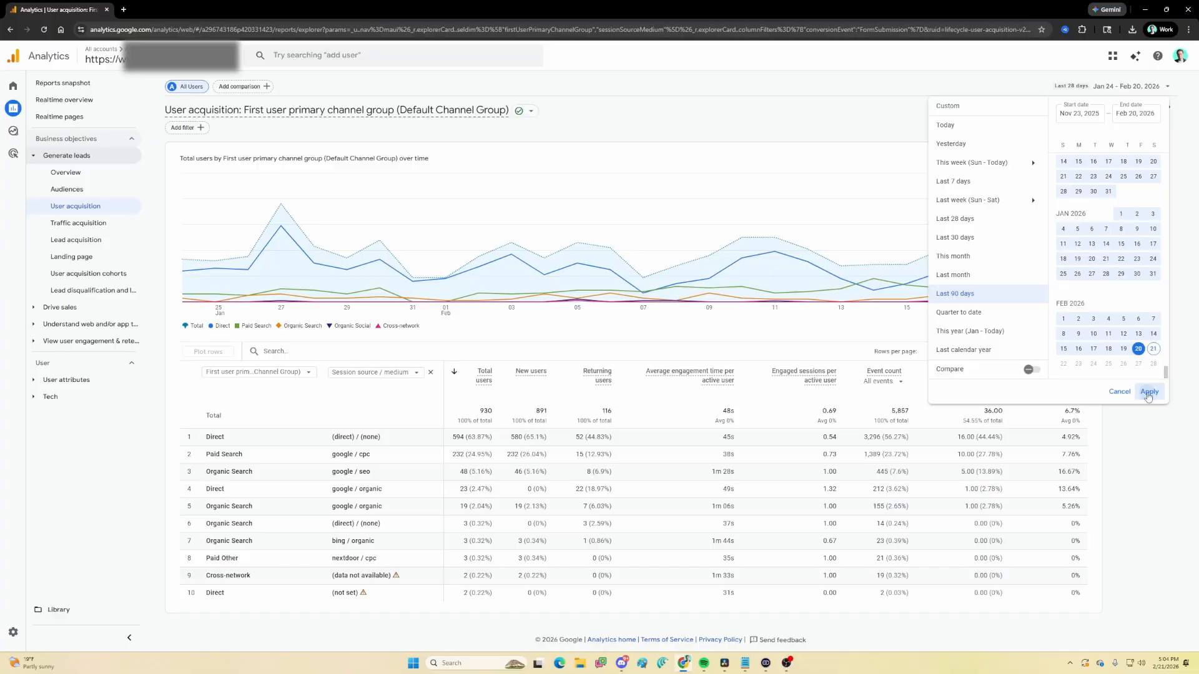
left_click(1148, 392)
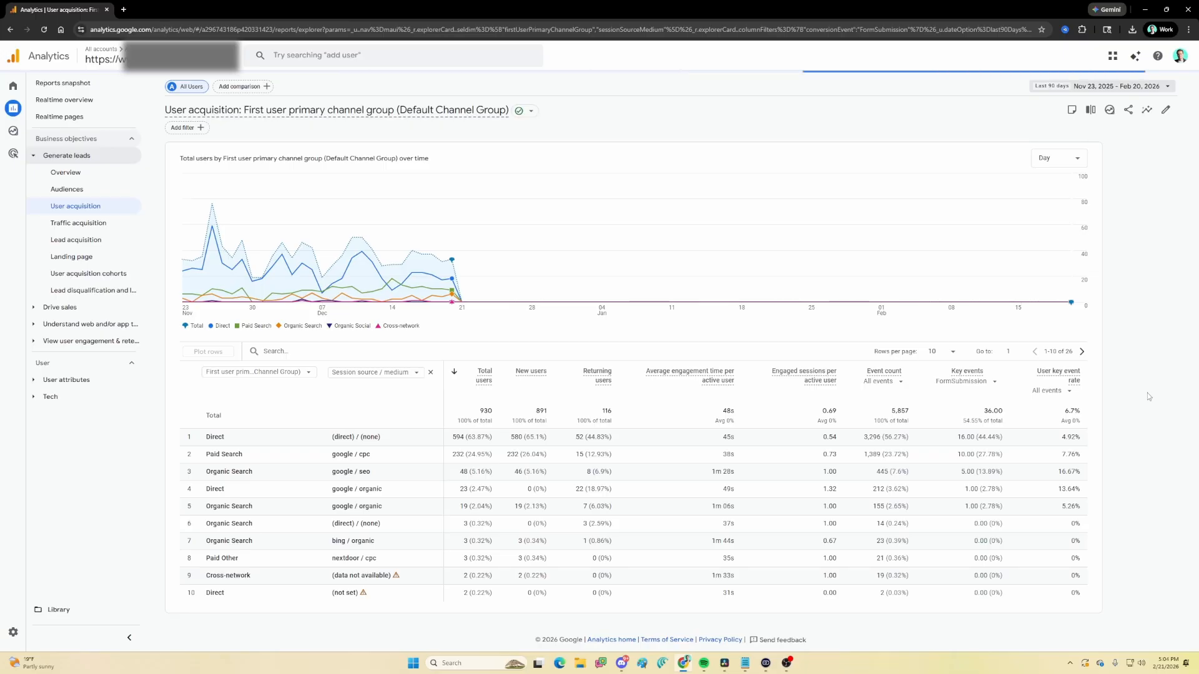